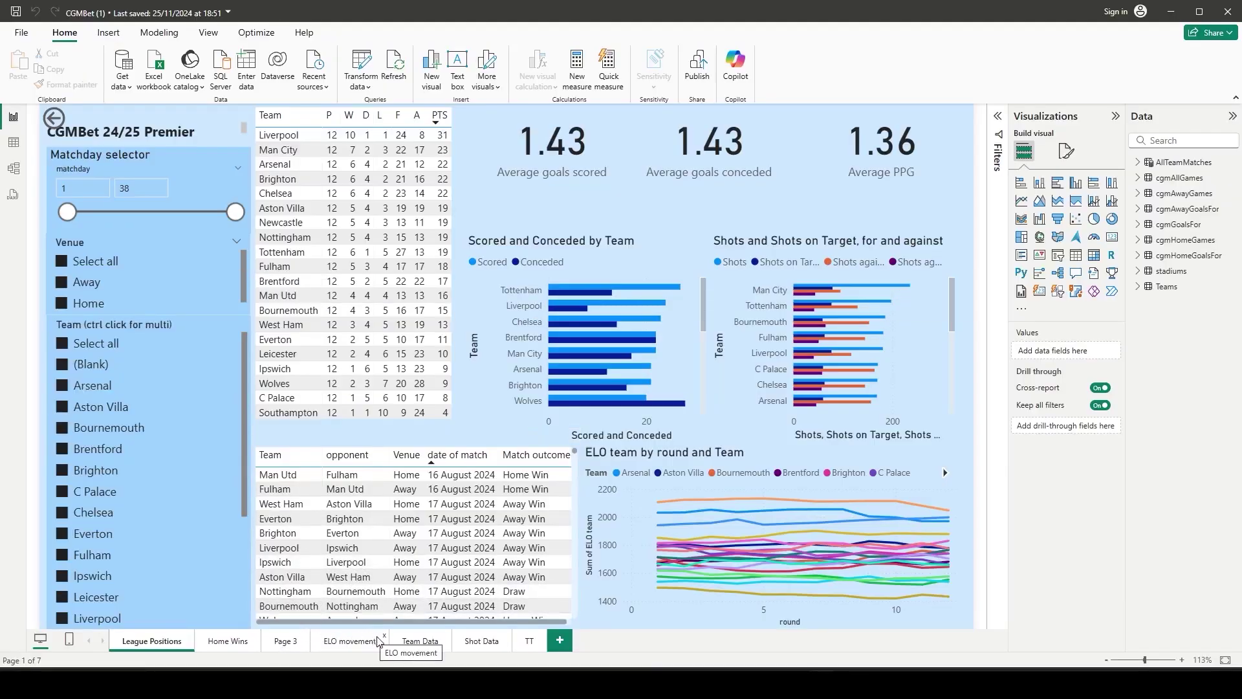
Load Wolves vs Leicester.json and open its History: Match Odds window
click(347, 642)
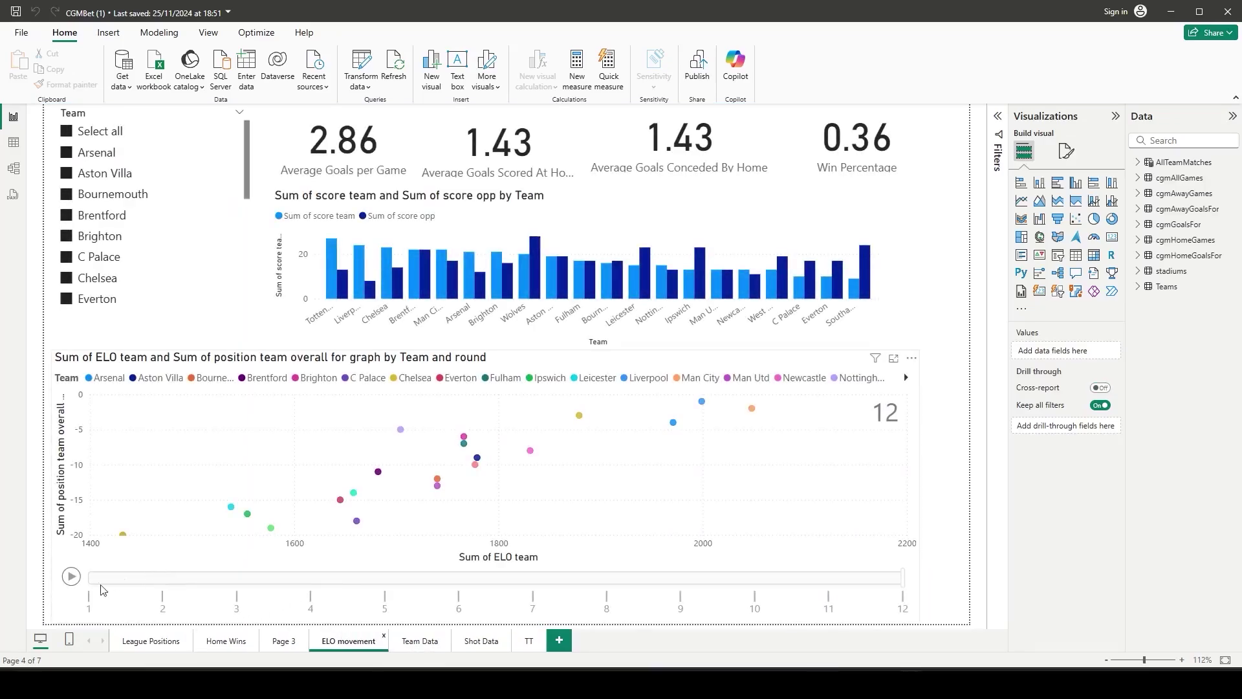
click(71, 576)
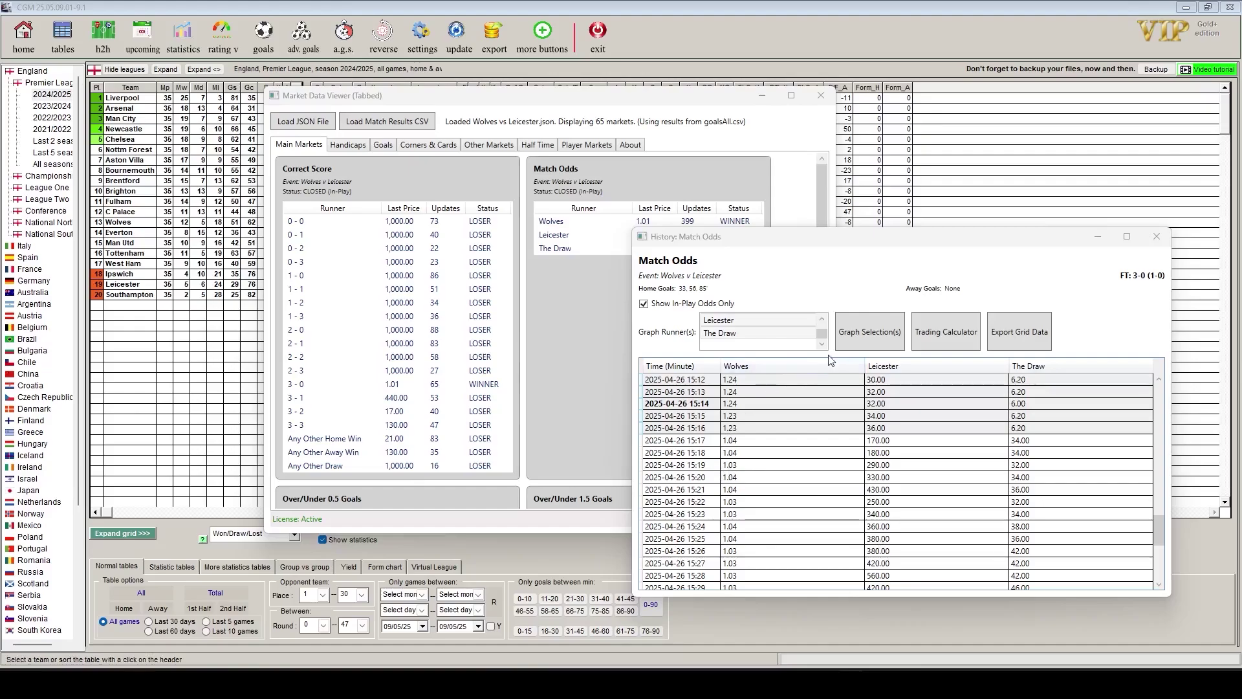
Show Market Data Viewer's About page, version 1.0.0 with an active licence
click(871, 333)
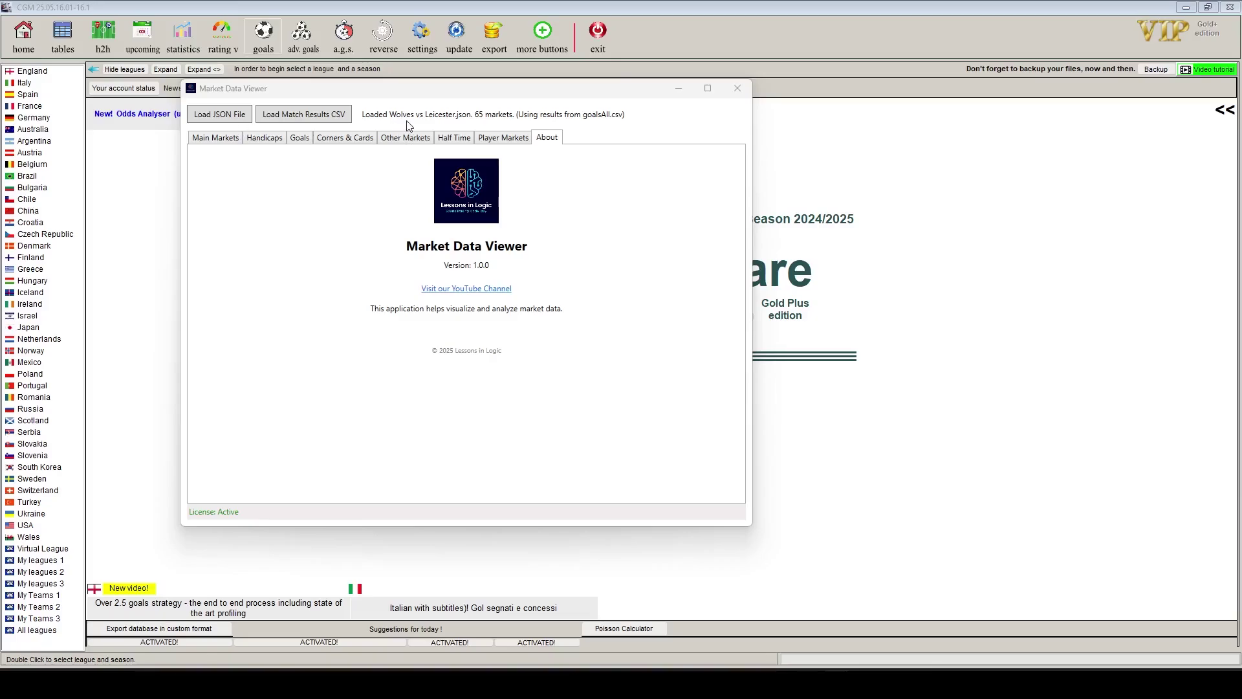
Pick Wolves vs Leicester.json from the file picker to load its 65 markets
click(219, 119)
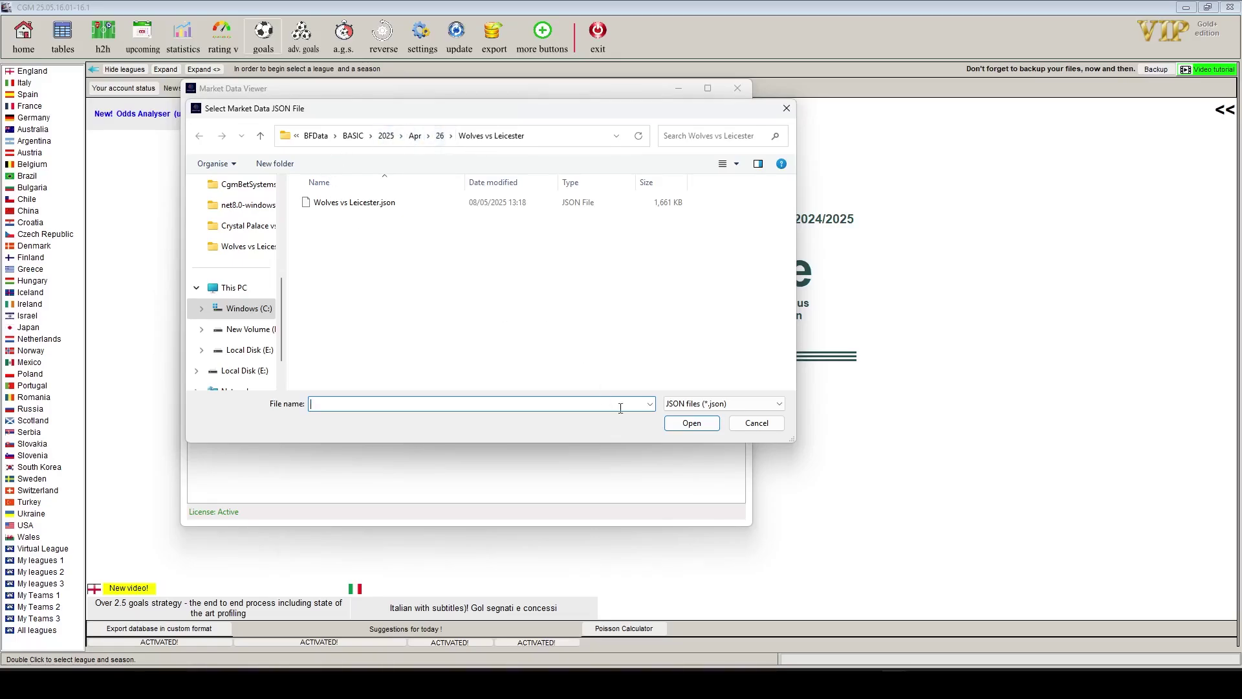
click(748, 422)
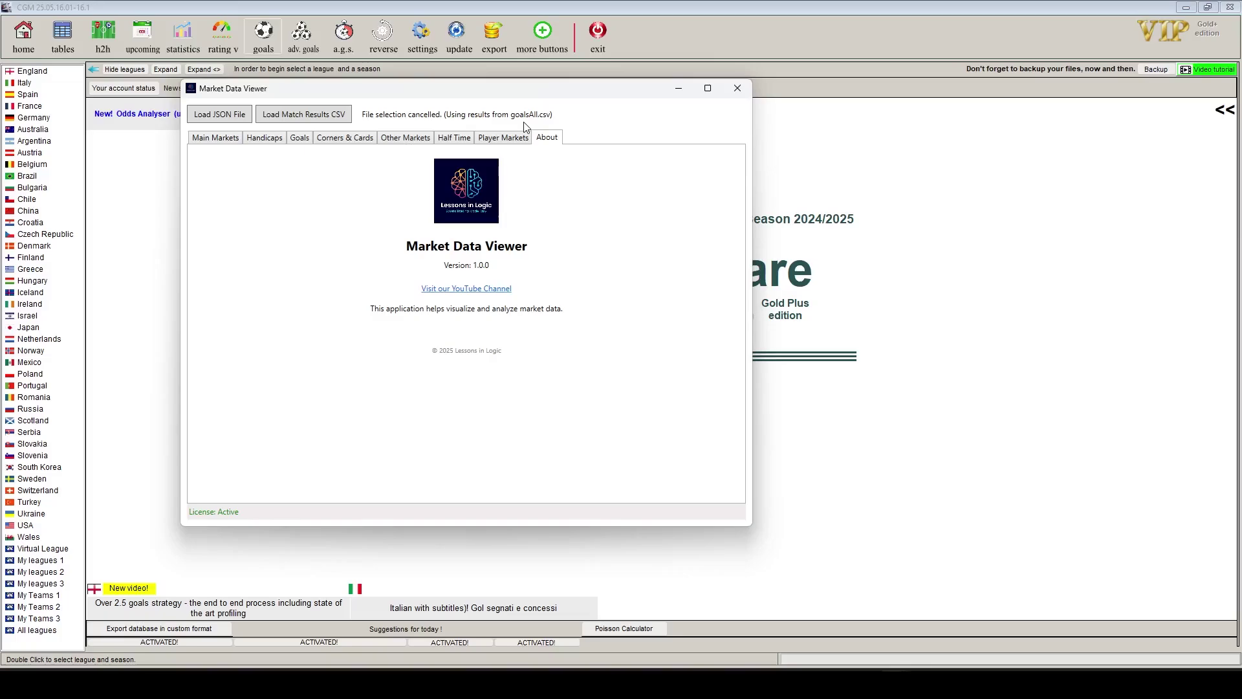
key(Return)
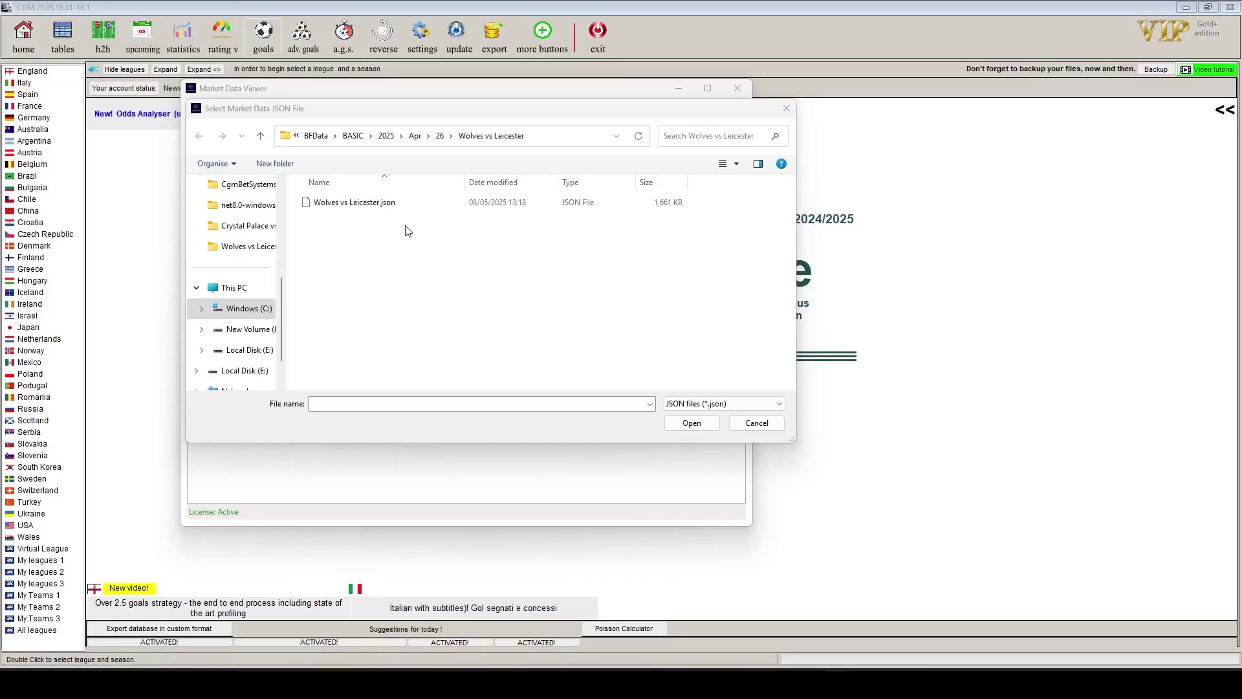
double_click(424, 203)
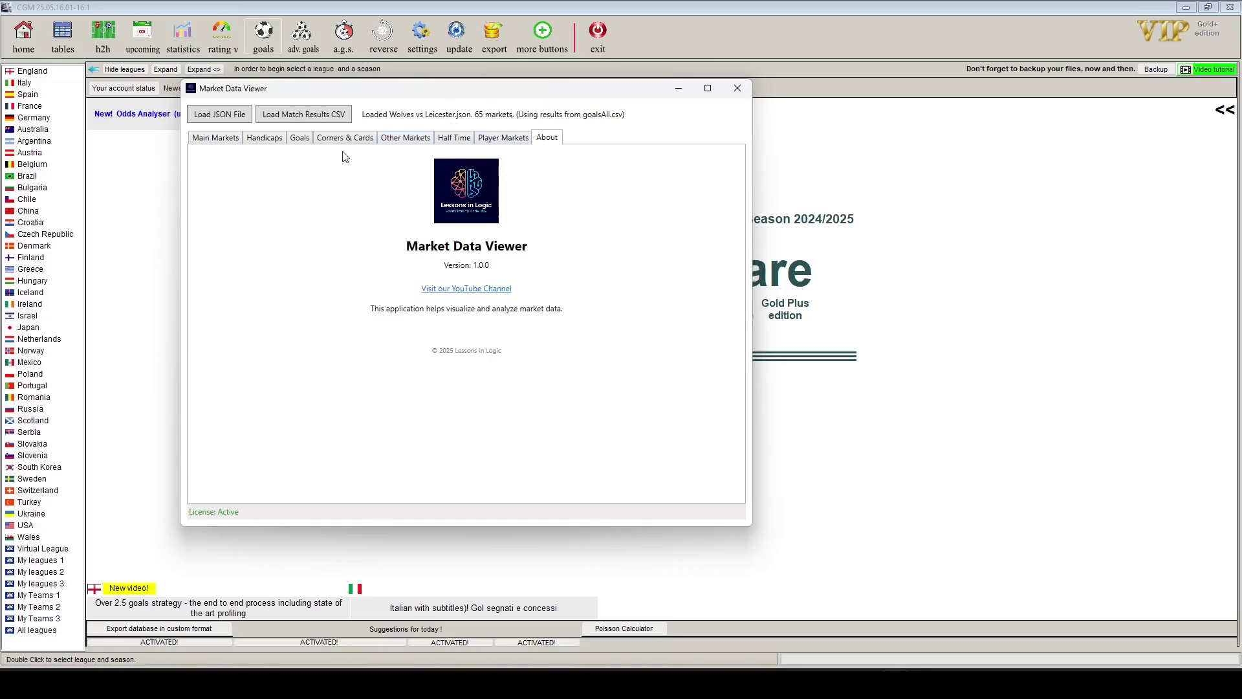
Browse Main Markets from correct score to the settled over/under lines, then resize the window
click(218, 137)
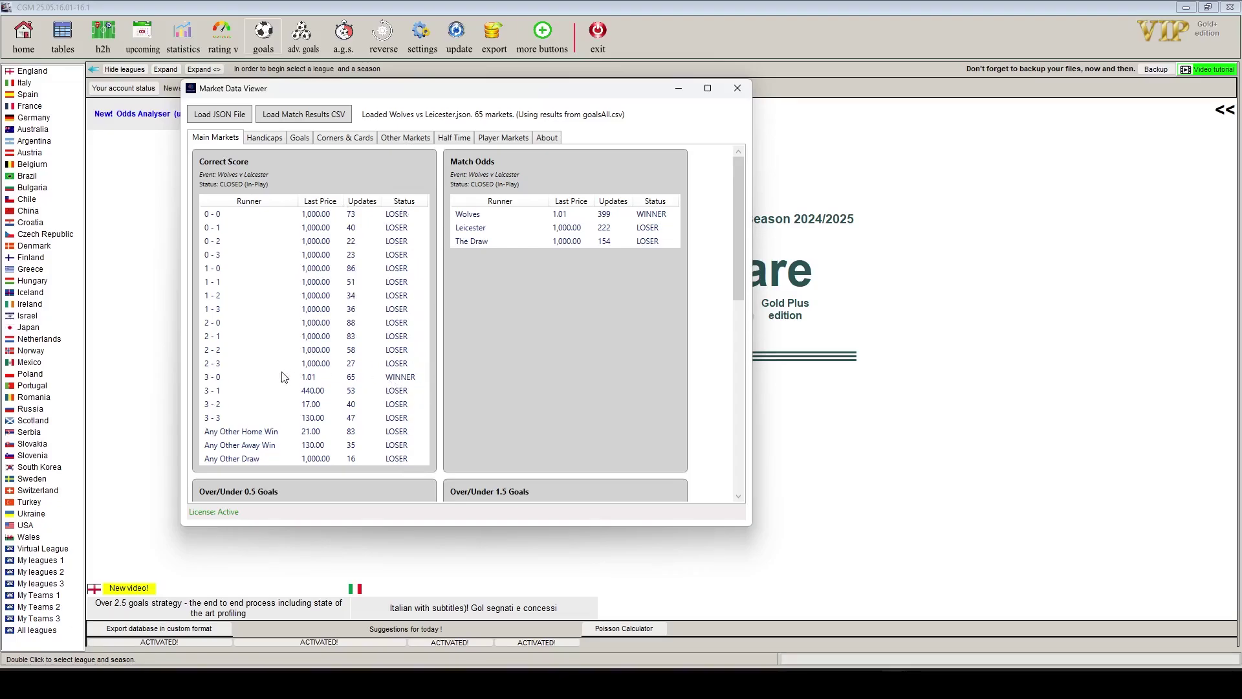
scroll(252, 259, down, 1)
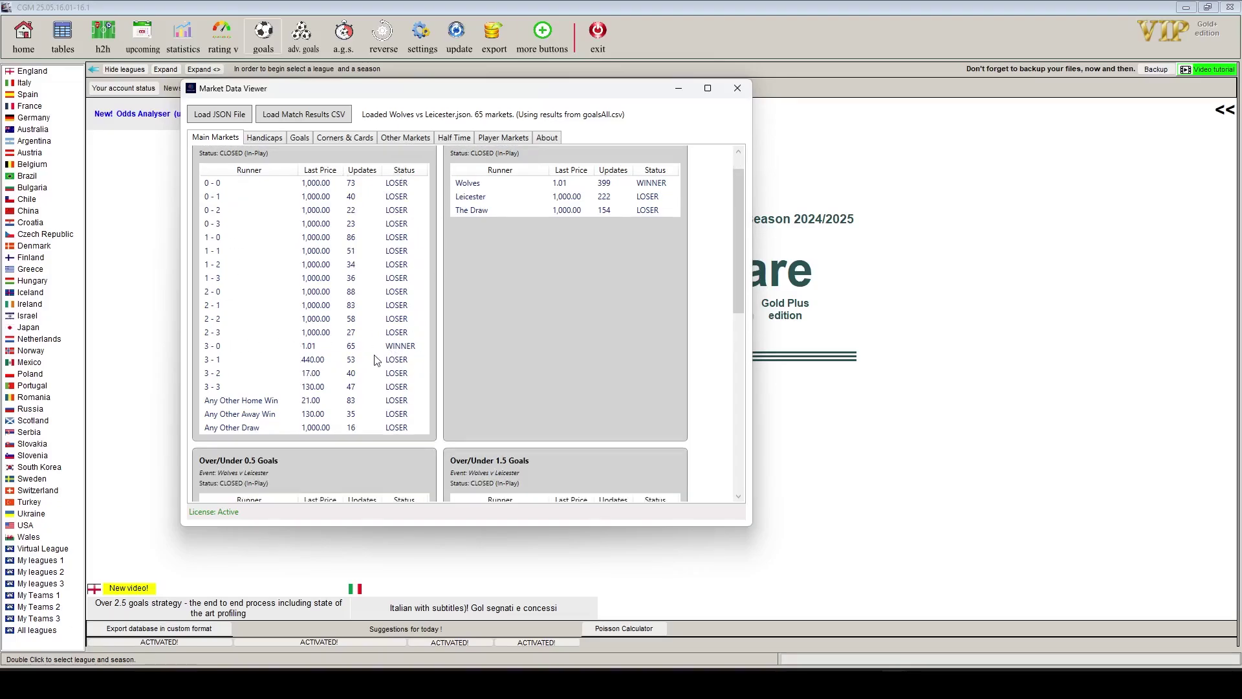
scroll(372, 352, up, 1)
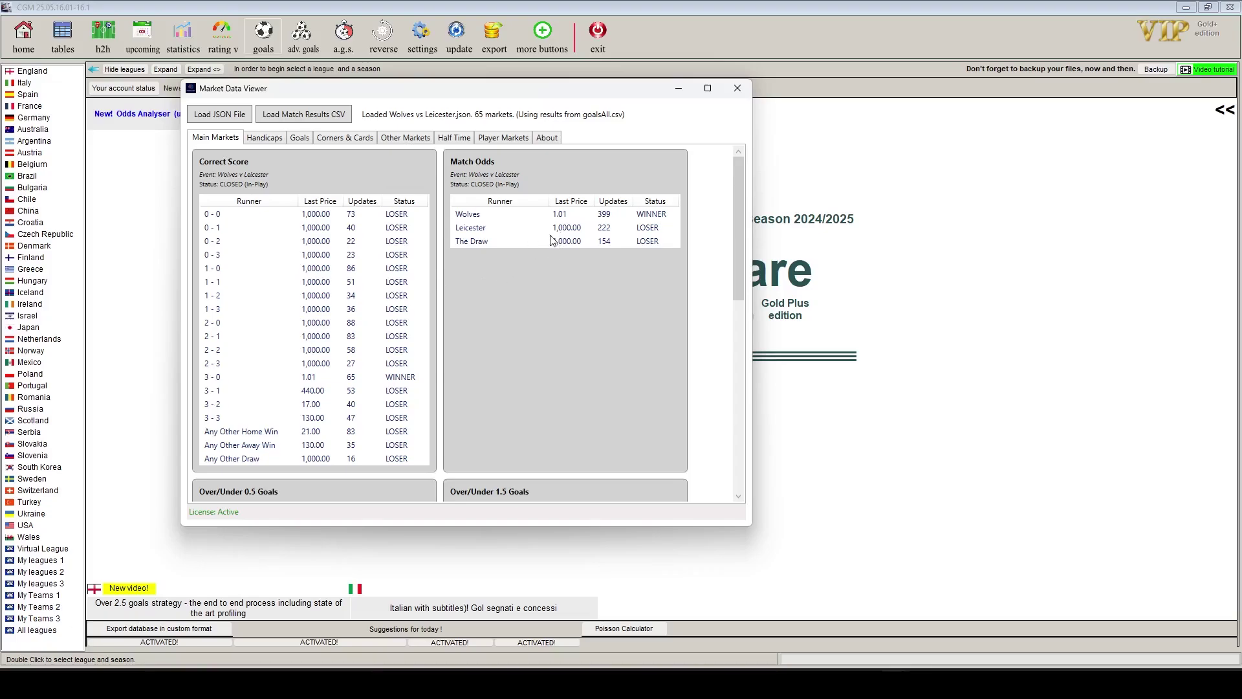
scroll(526, 251, down, 5)
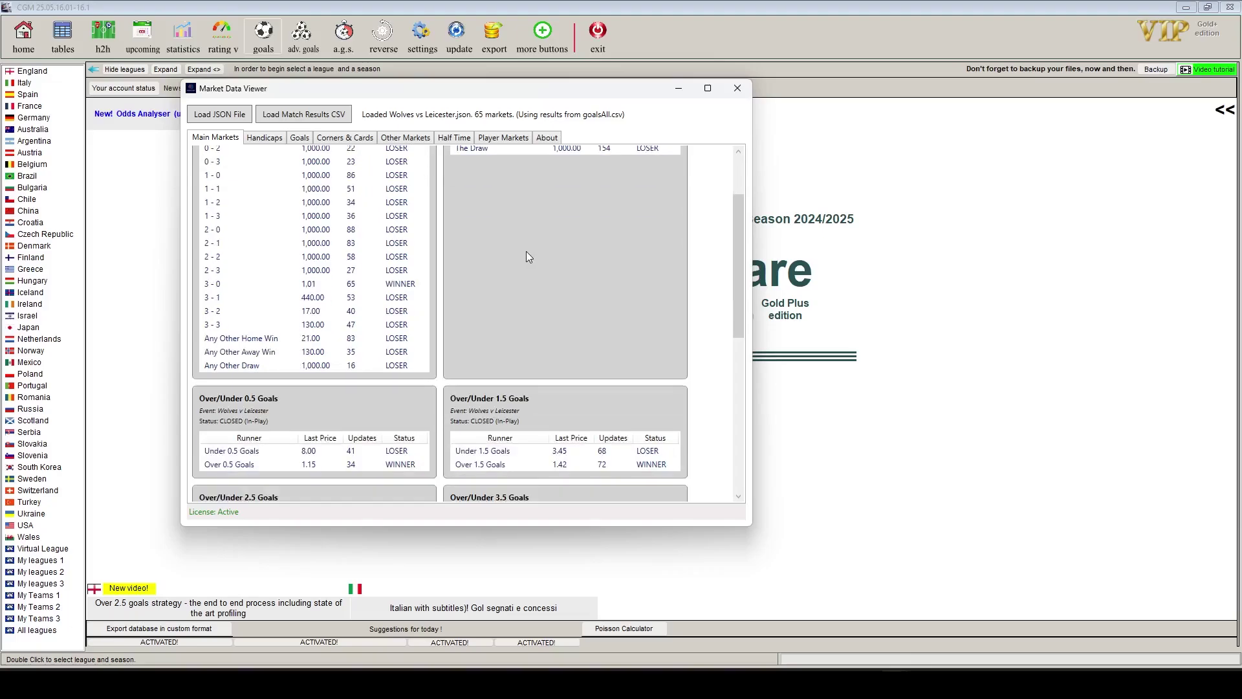
scroll(526, 254, down, 3)
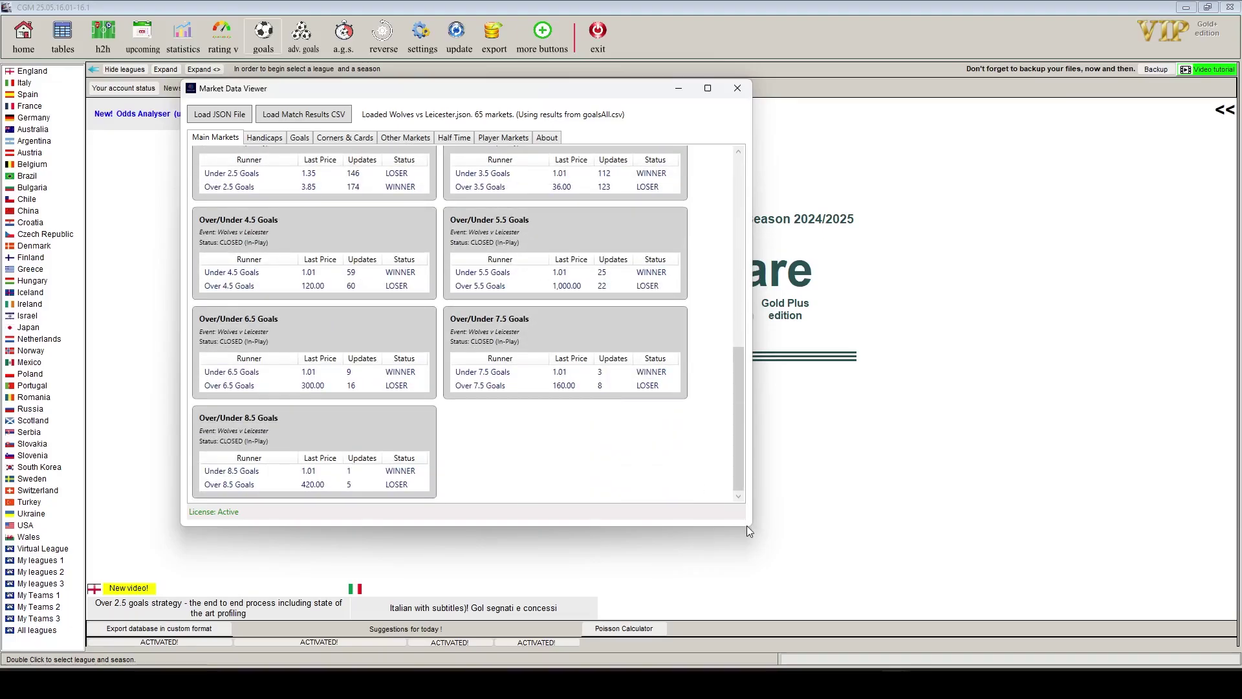
drag(747, 525, 597, 532)
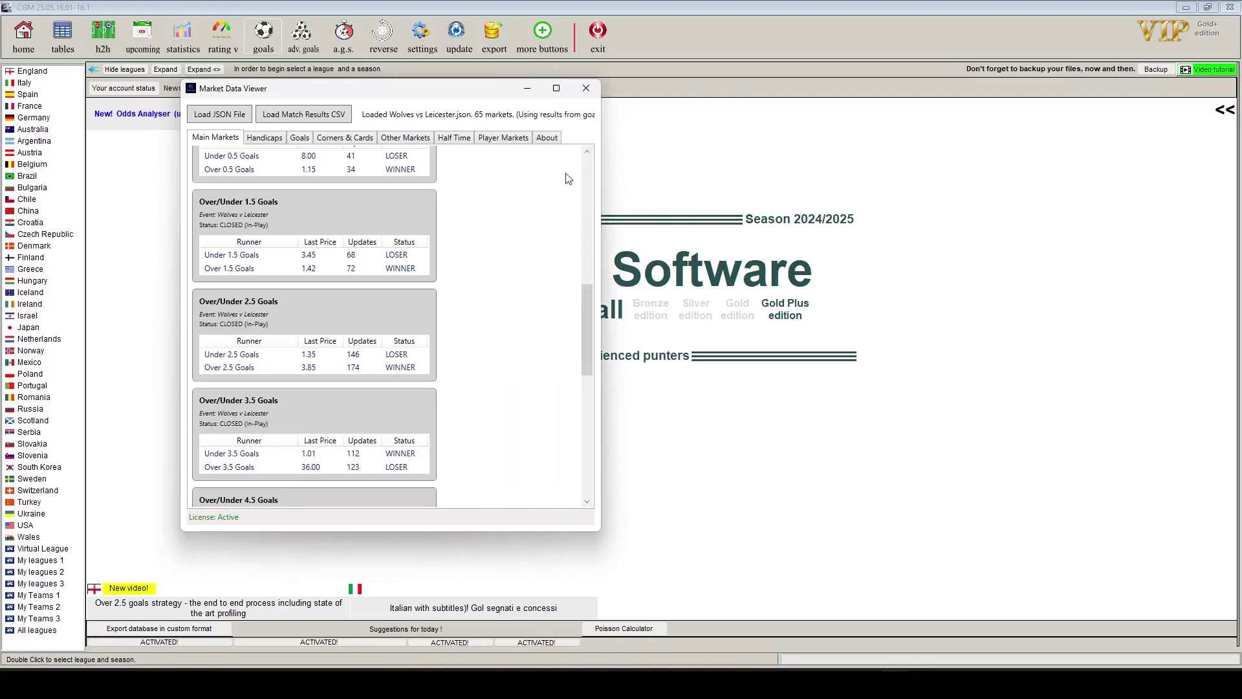
Maximize the viewer and return to Main Markets to see every panel in one grid
click(556, 88)
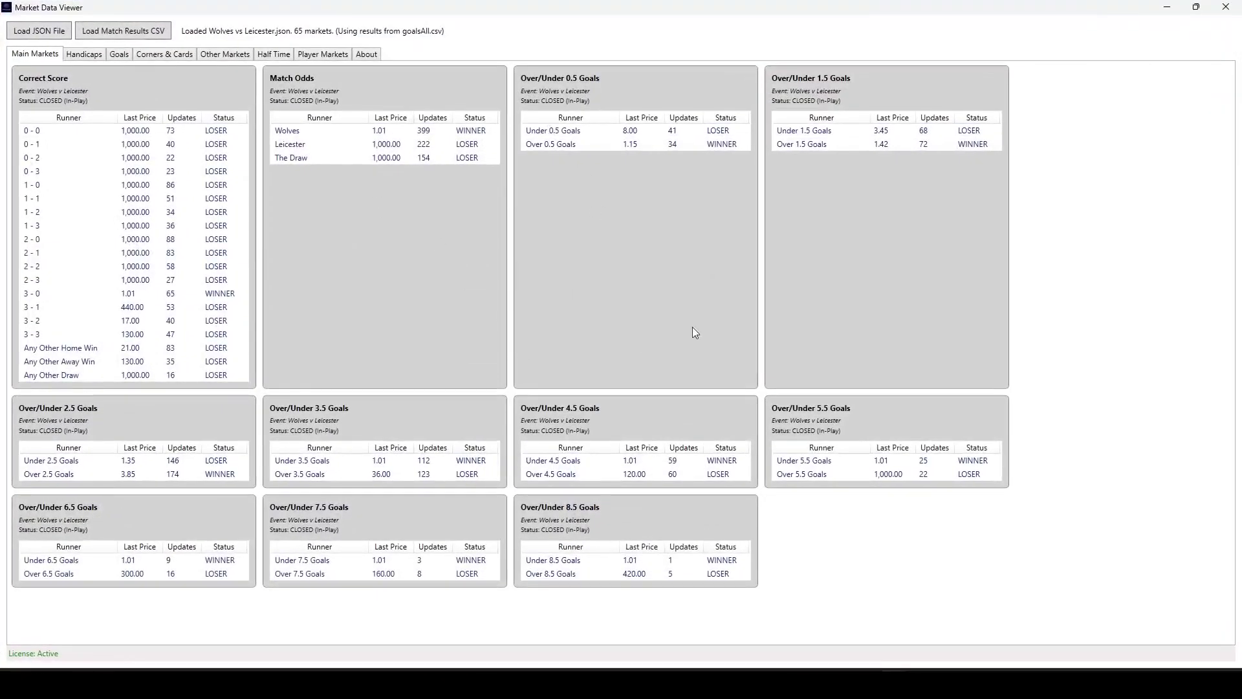
click(77, 56)
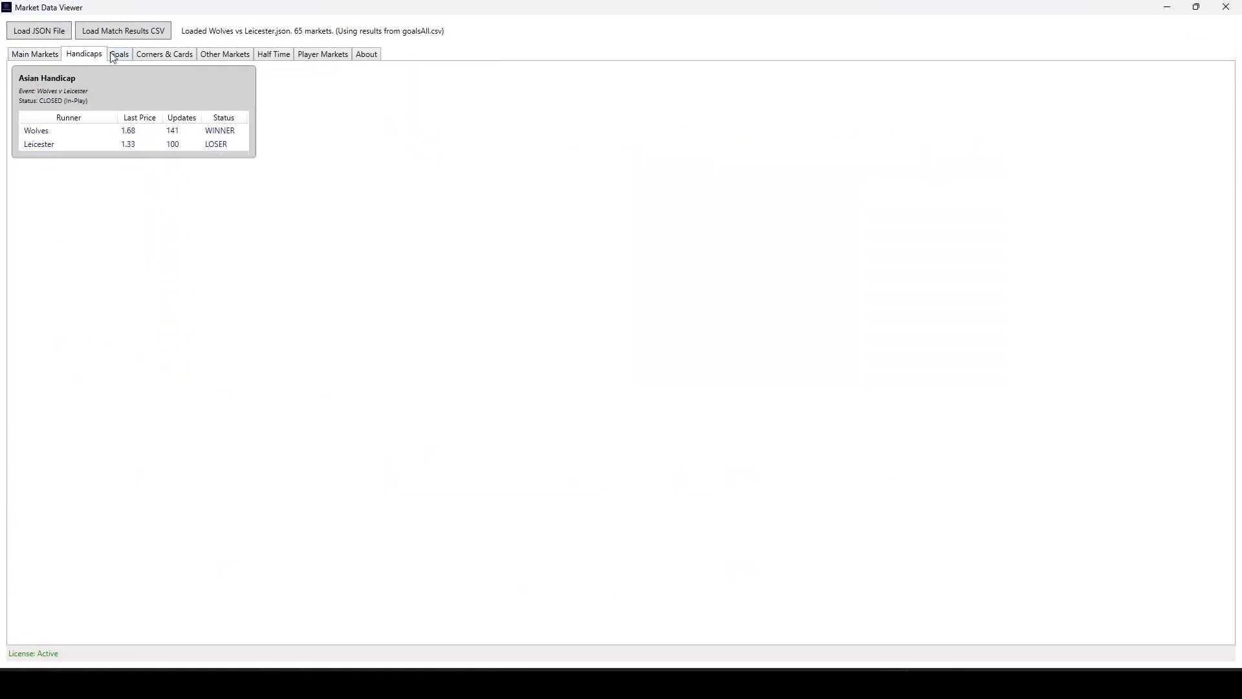
key(Left)
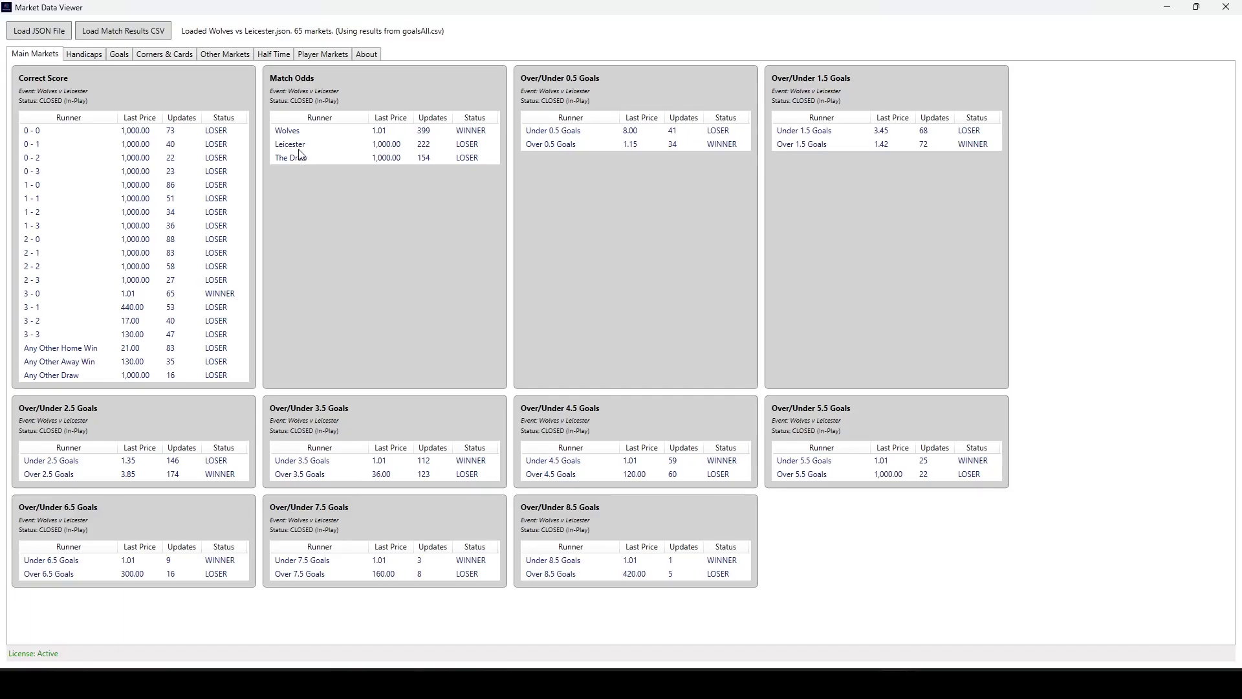
Open History: Match Odds and scroll the in-play prices, Wolves shortening to 1.25
double_click(300, 155)
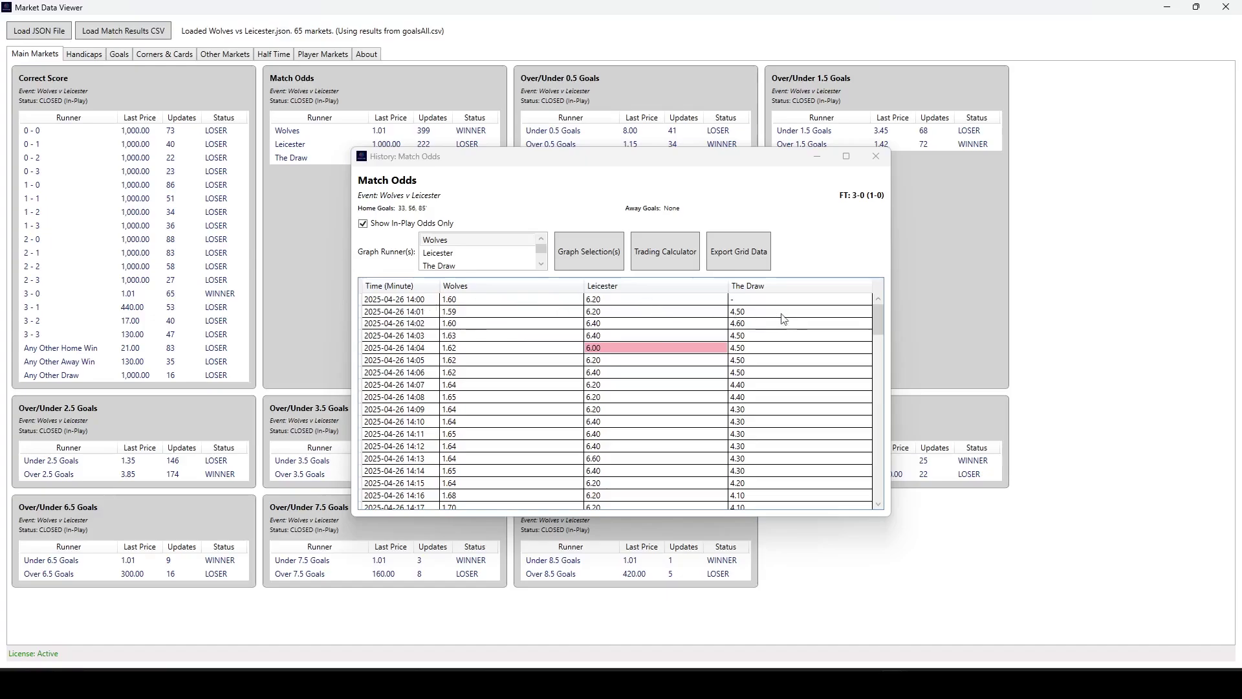
scroll(465, 358, down, 2)
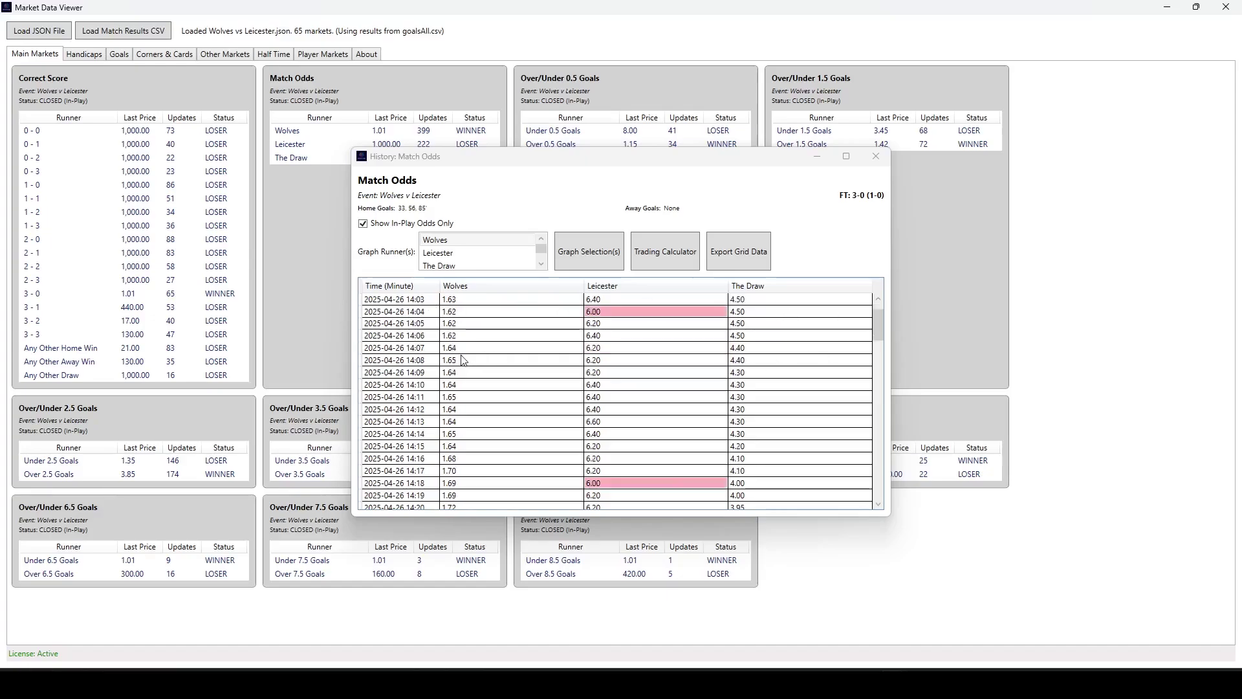
scroll(465, 359, down, 4)
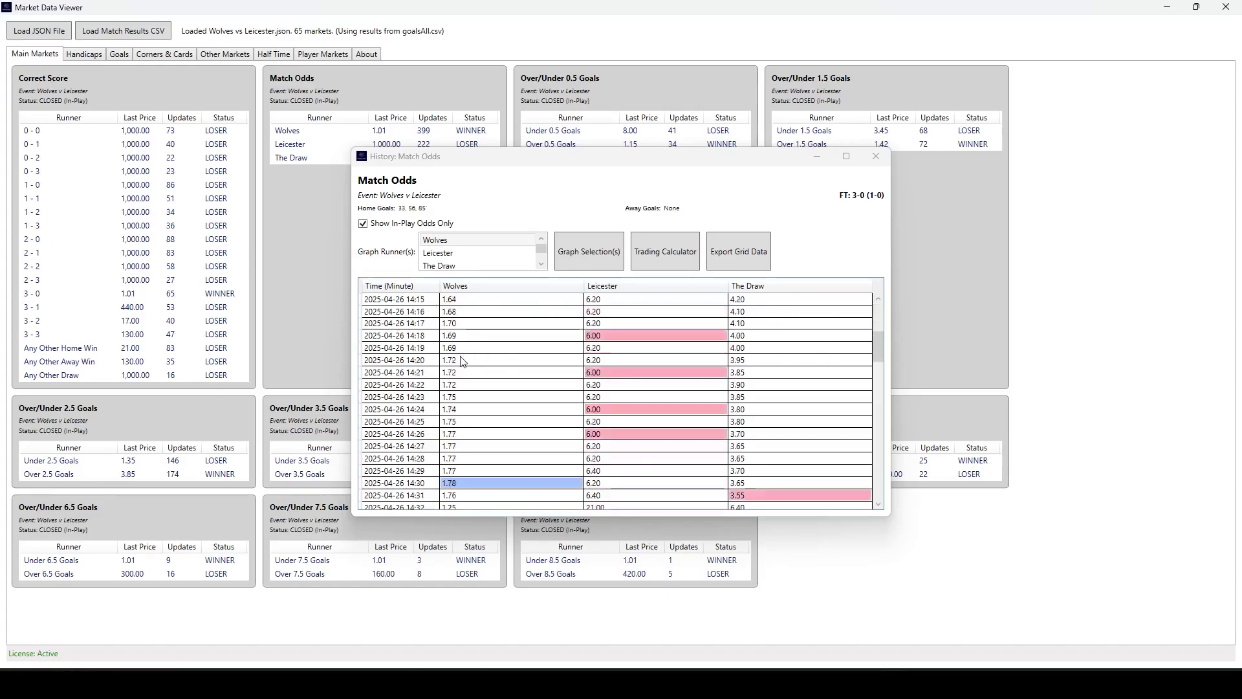
scroll(463, 362, down, 1)
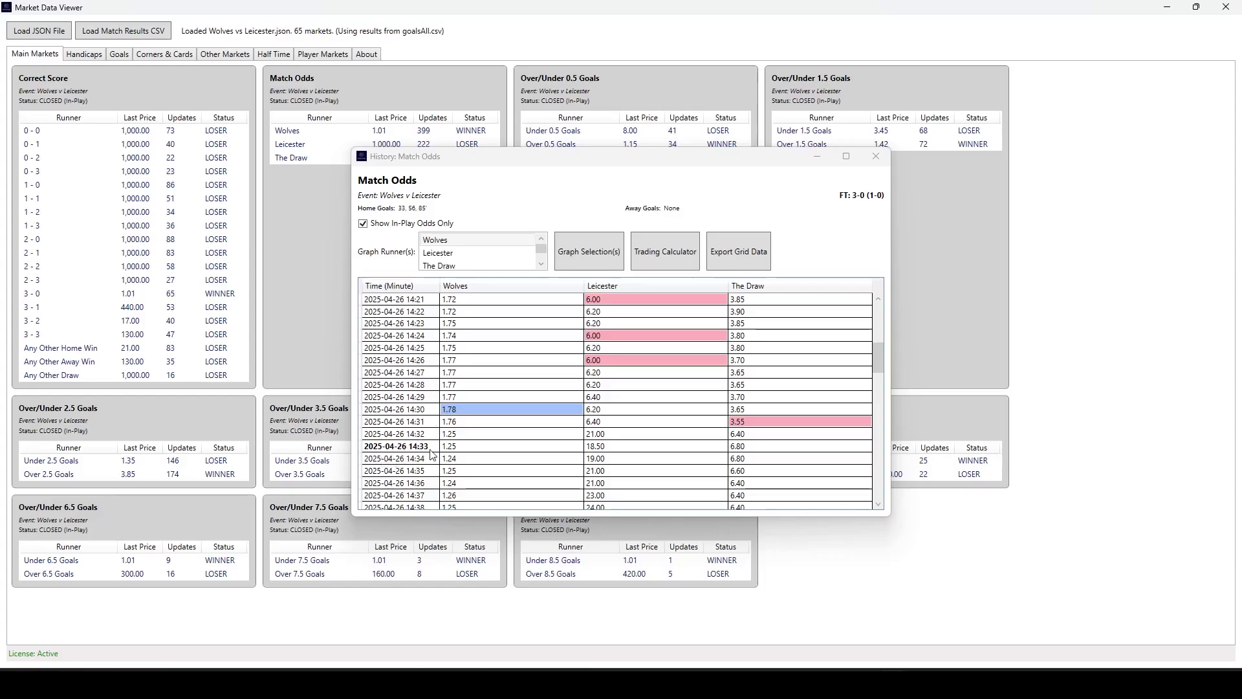
scroll(413, 453, down, 14)
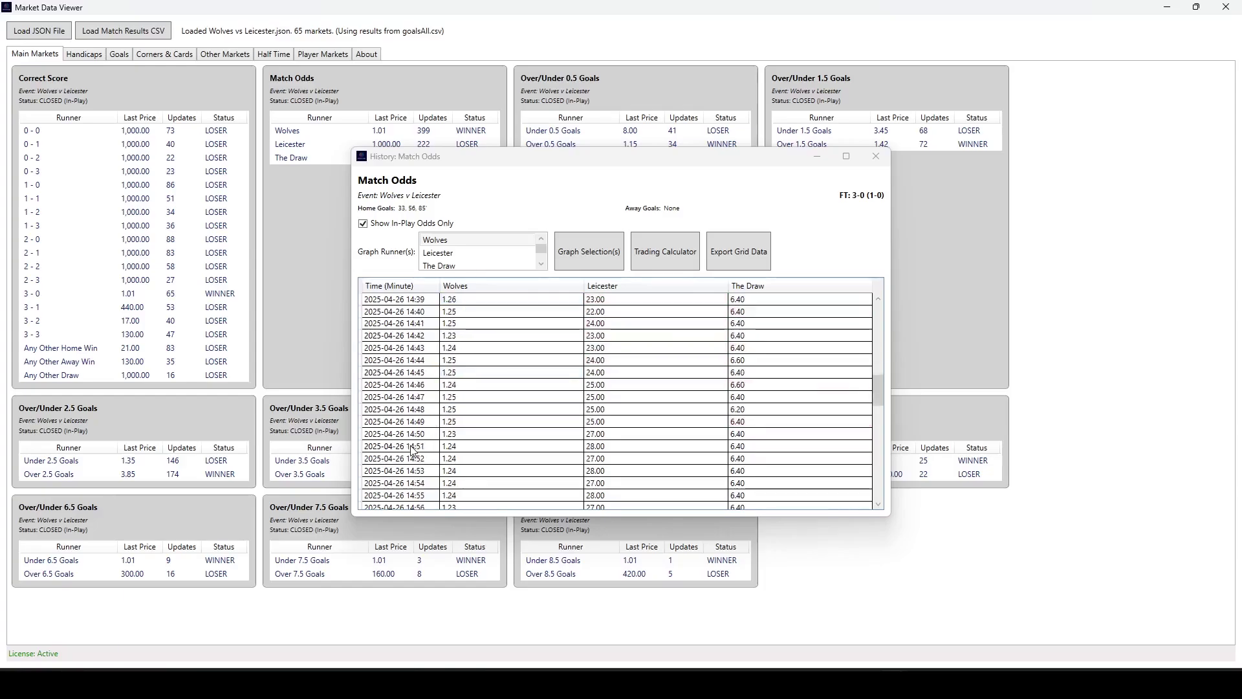
scroll(410, 455, up, 12)
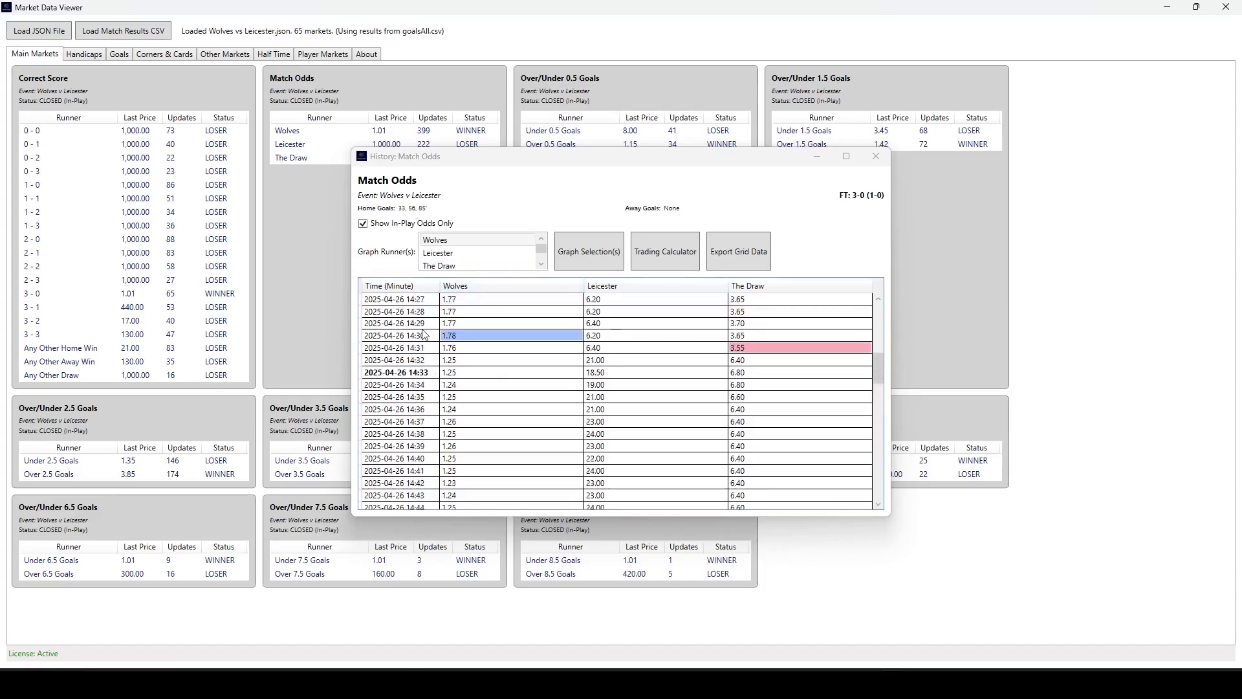
scroll(416, 392, up, 1)
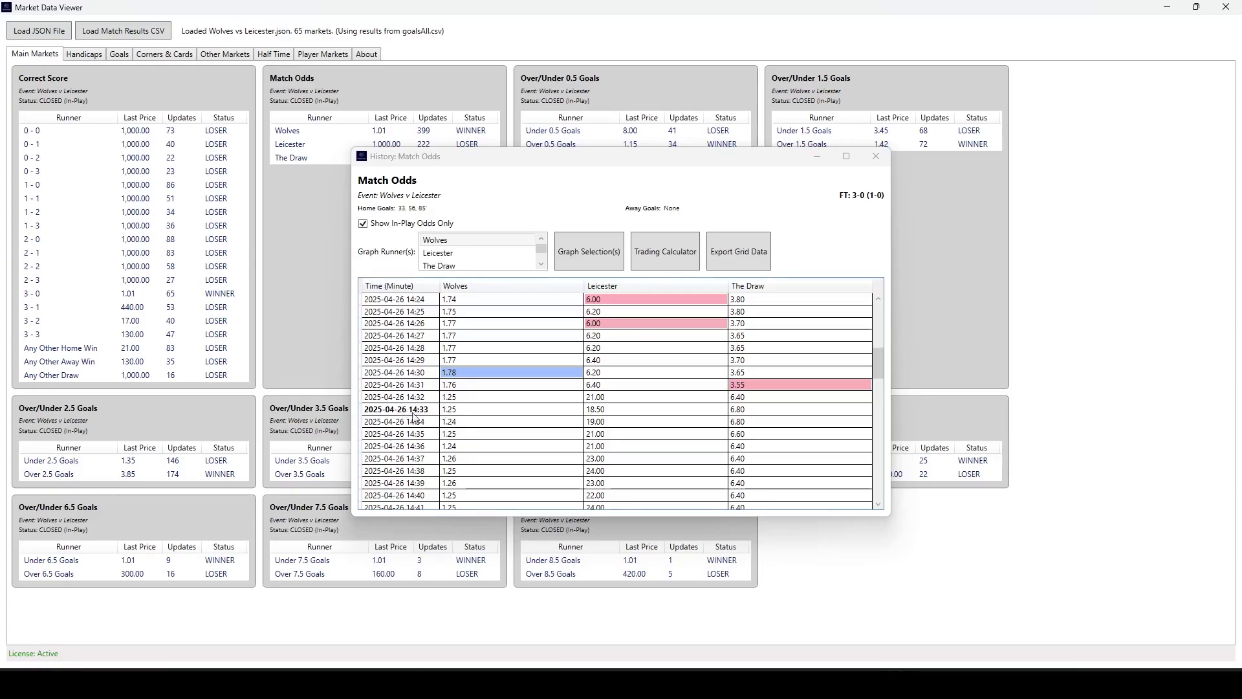
mouse_move(419, 412)
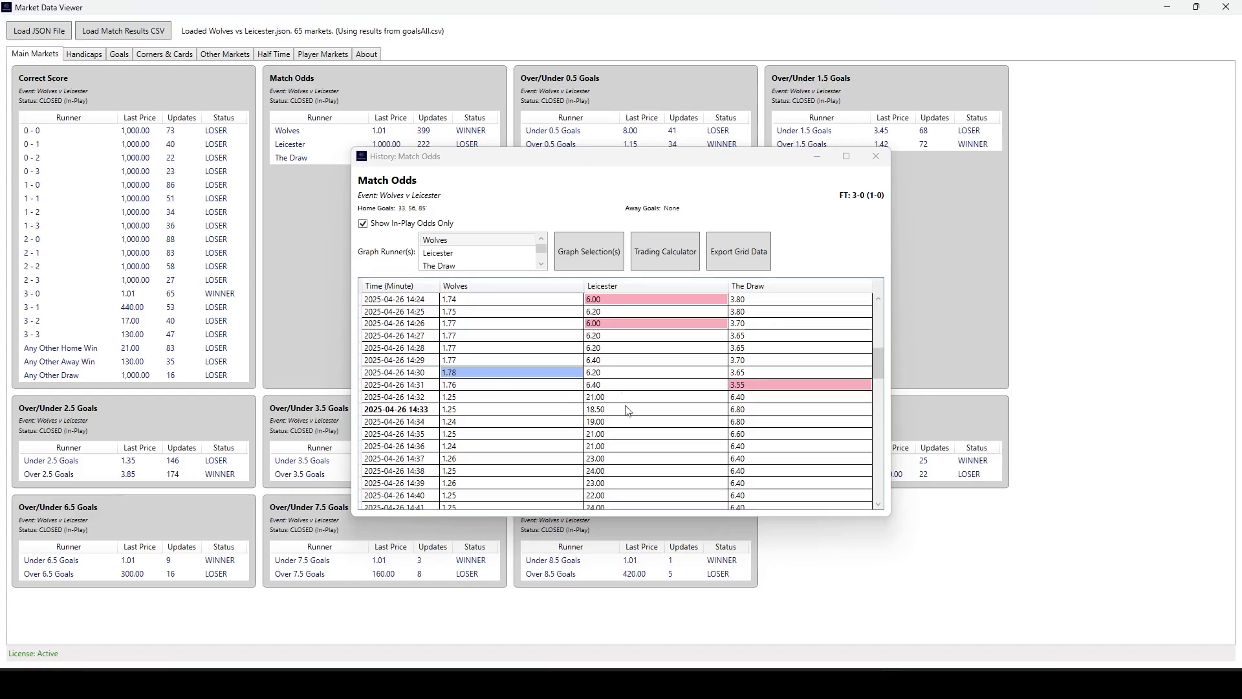
scroll(504, 400, down, 12)
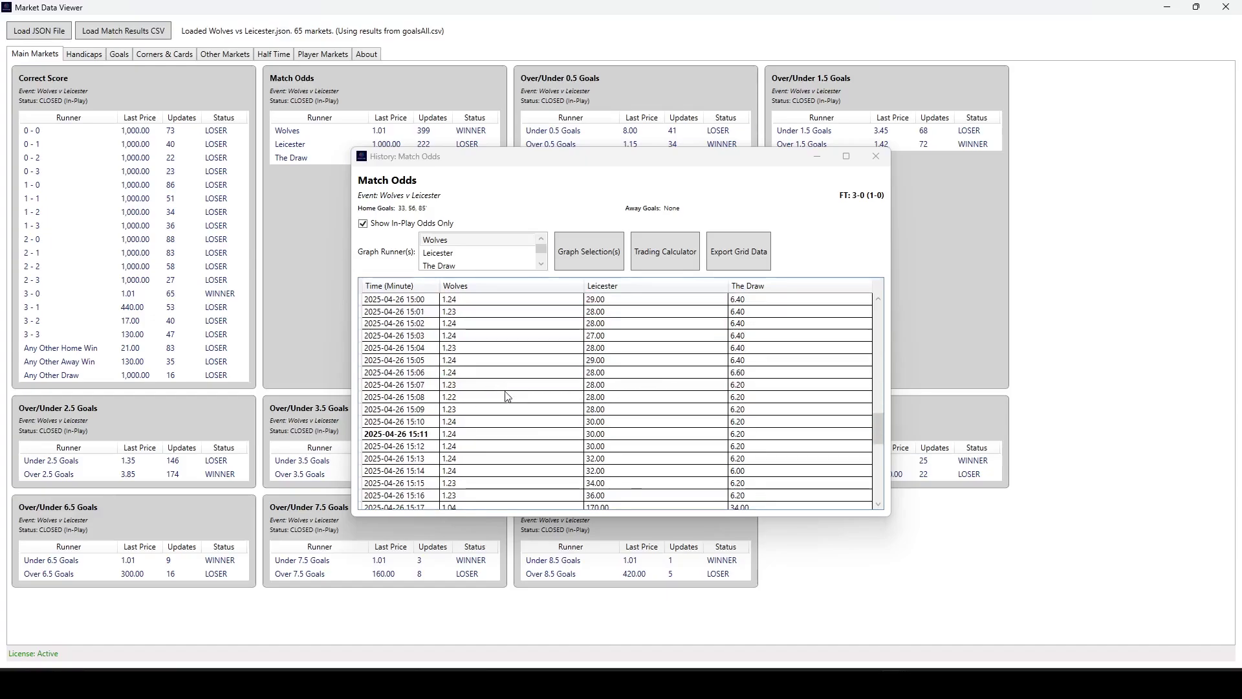
scroll(508, 397, up, 5)
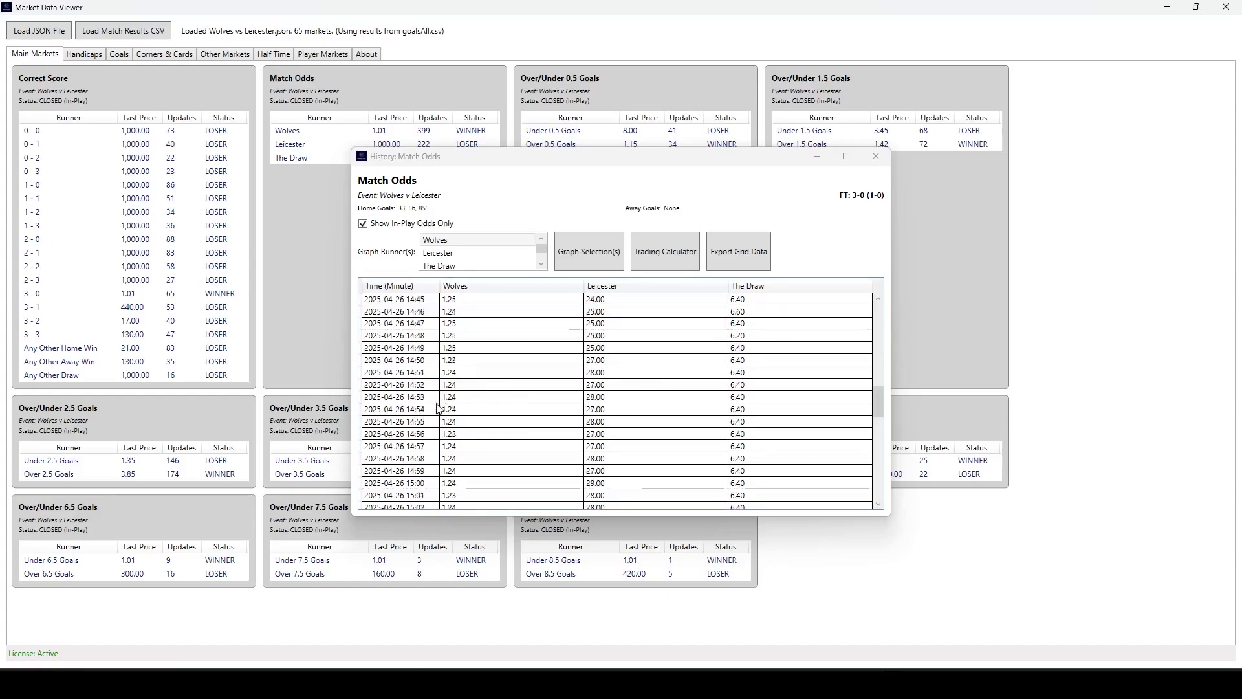
scroll(431, 357, down, 6)
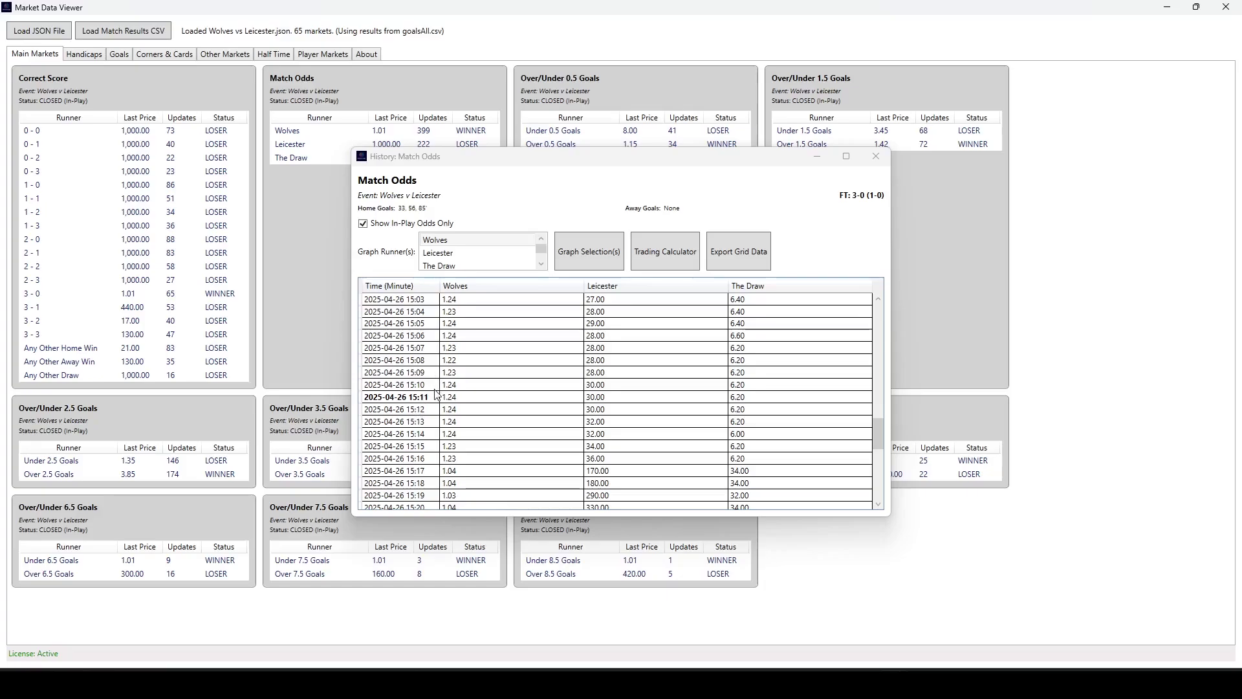
scroll(419, 340, down, 2)
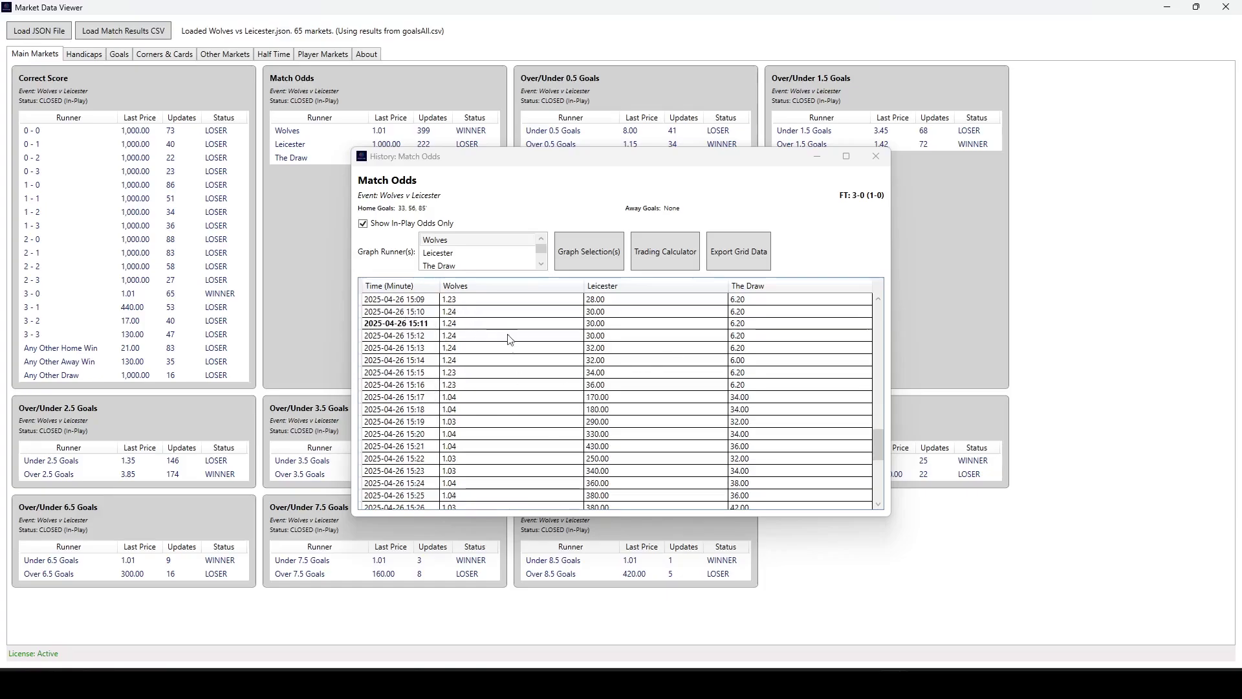
scroll(433, 374, down, 5)
scroll(432, 374, down, 2)
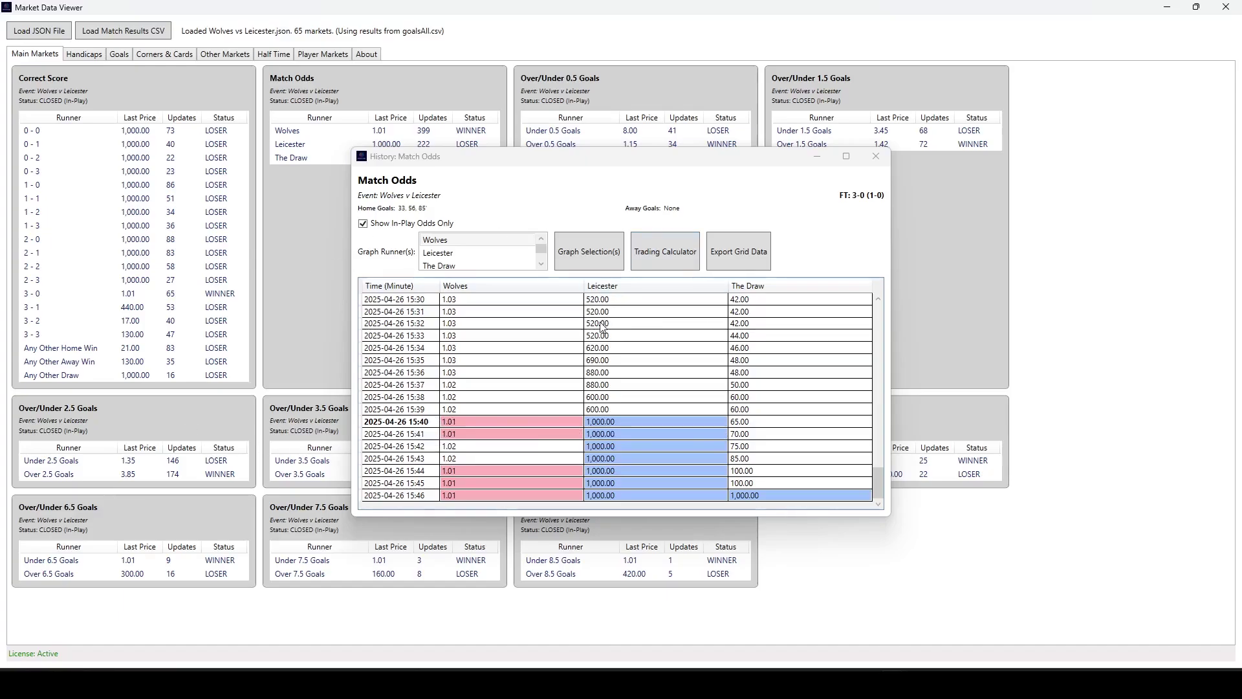
scroll(601, 327, up, 20)
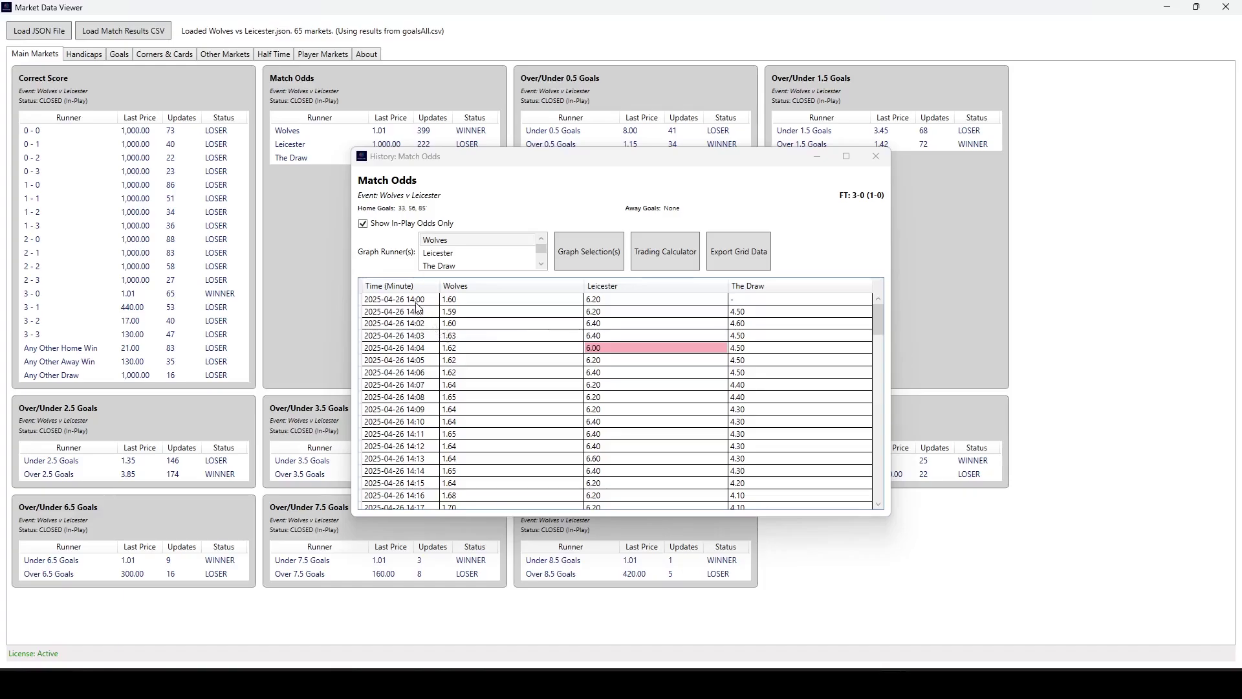
scroll(417, 307, down, 7)
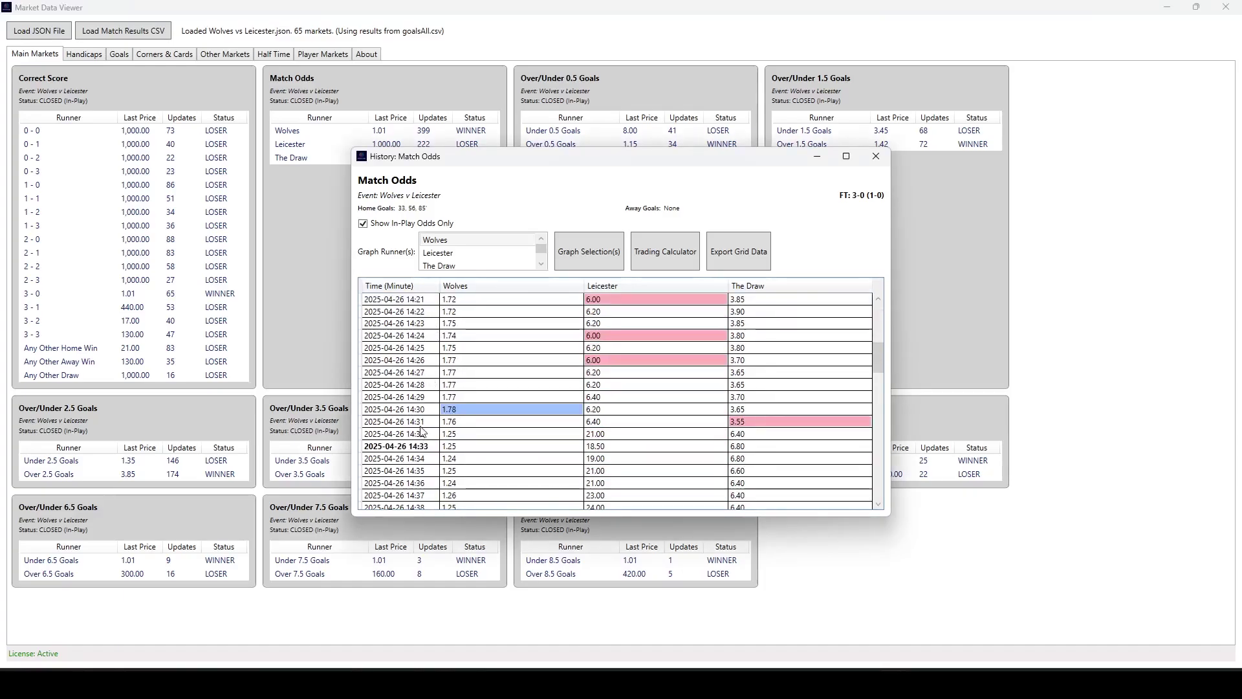
Graph Wolves' 14:21–14:31 prices, close the graph, and add Leicester and The Draw
shift+click(421, 424)
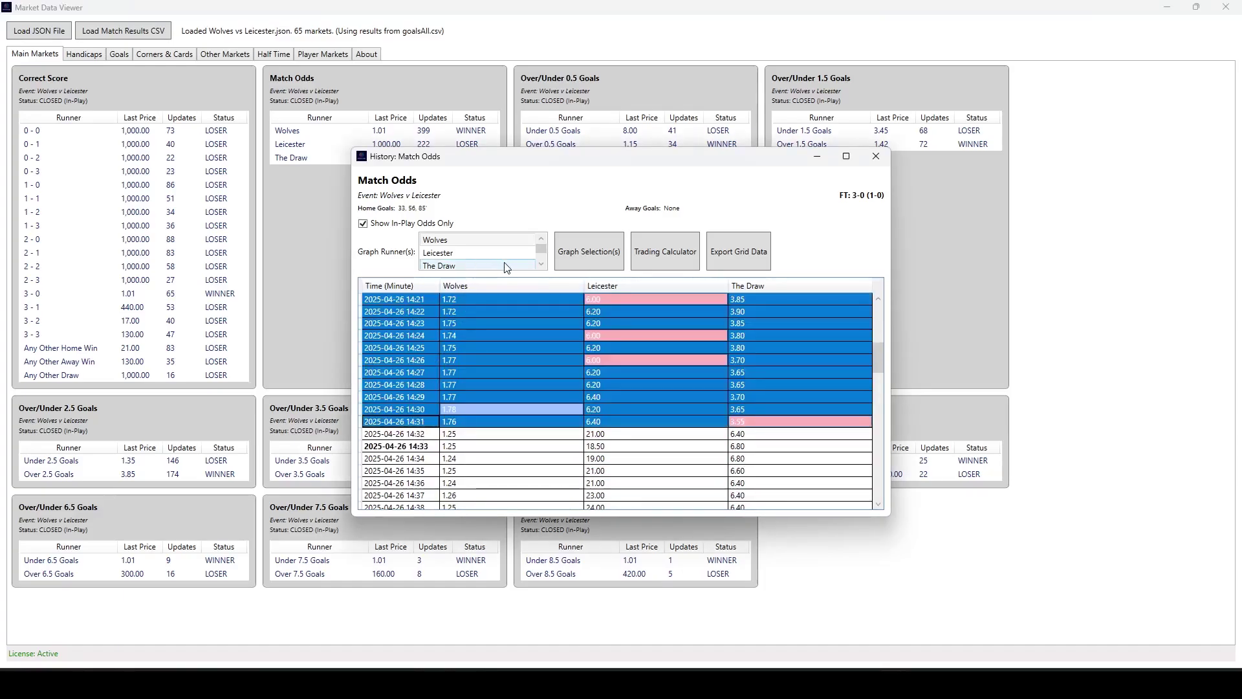
click(581, 253)
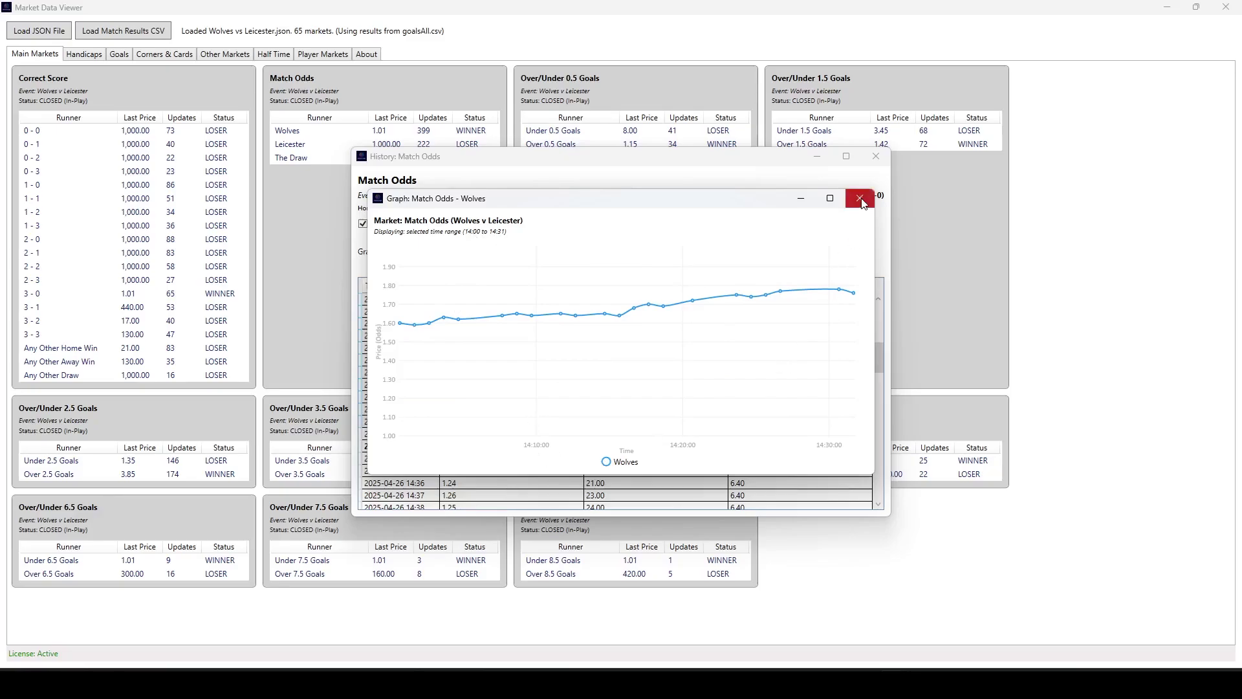
click(860, 200)
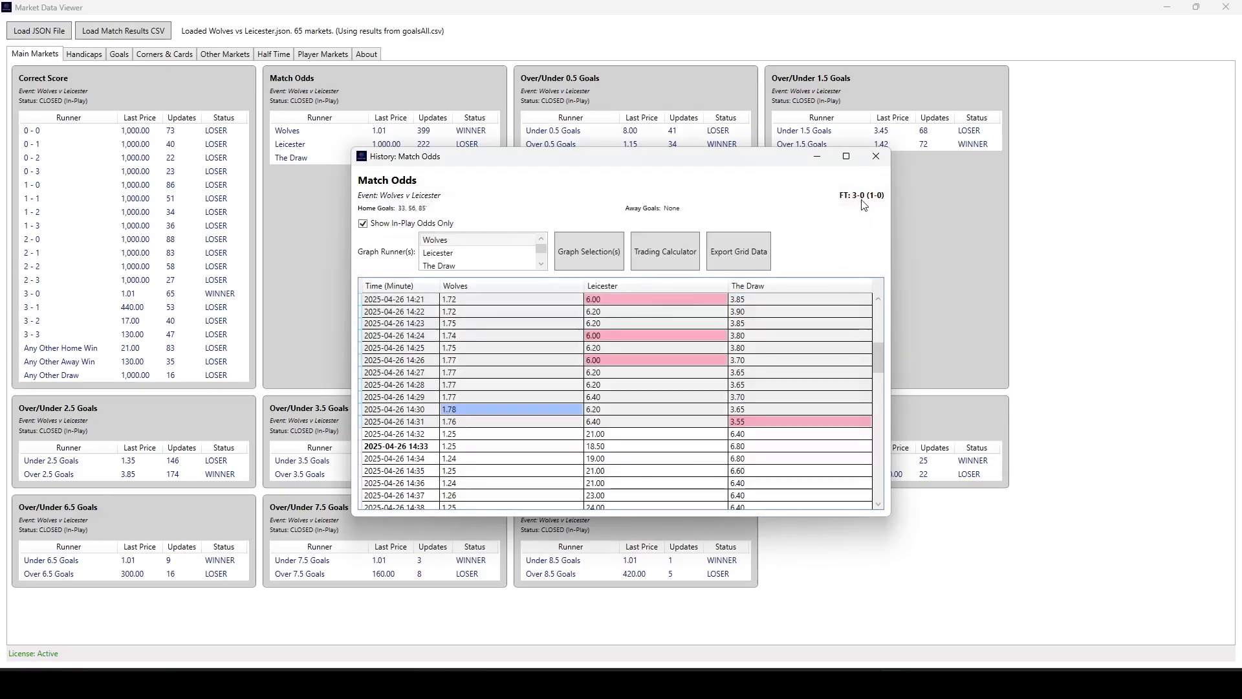
shift+click(467, 266)
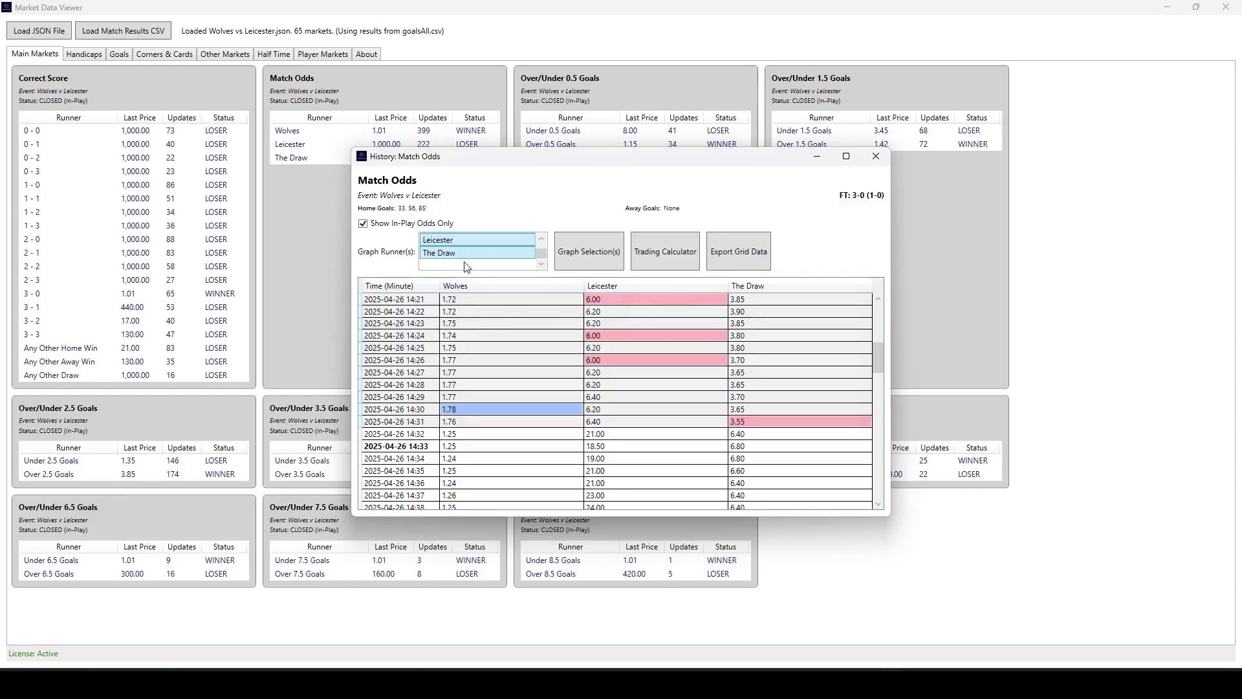
click(544, 237)
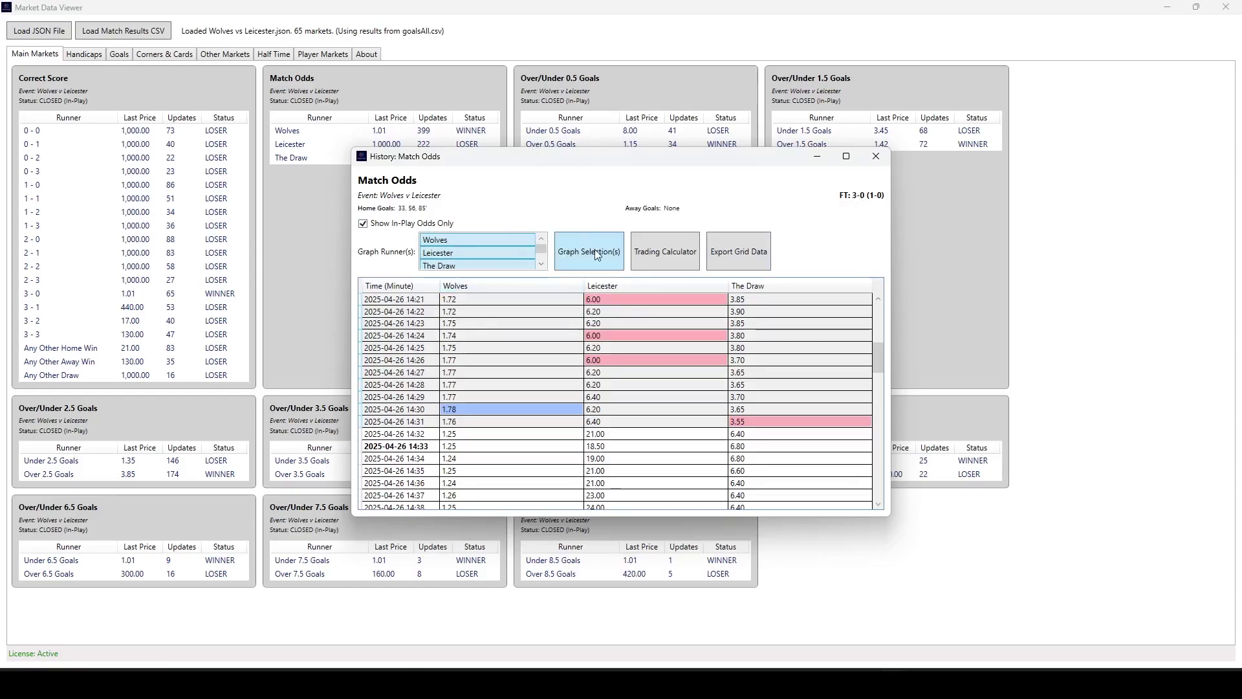
click(575, 259)
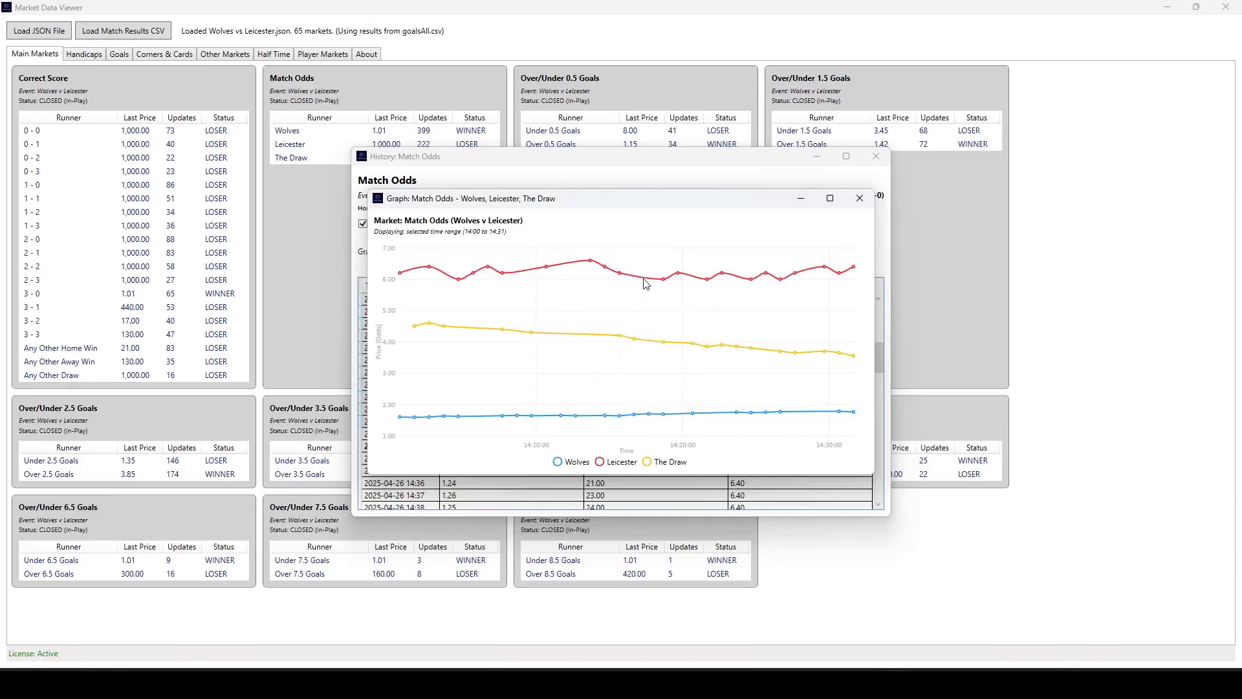
click(860, 198)
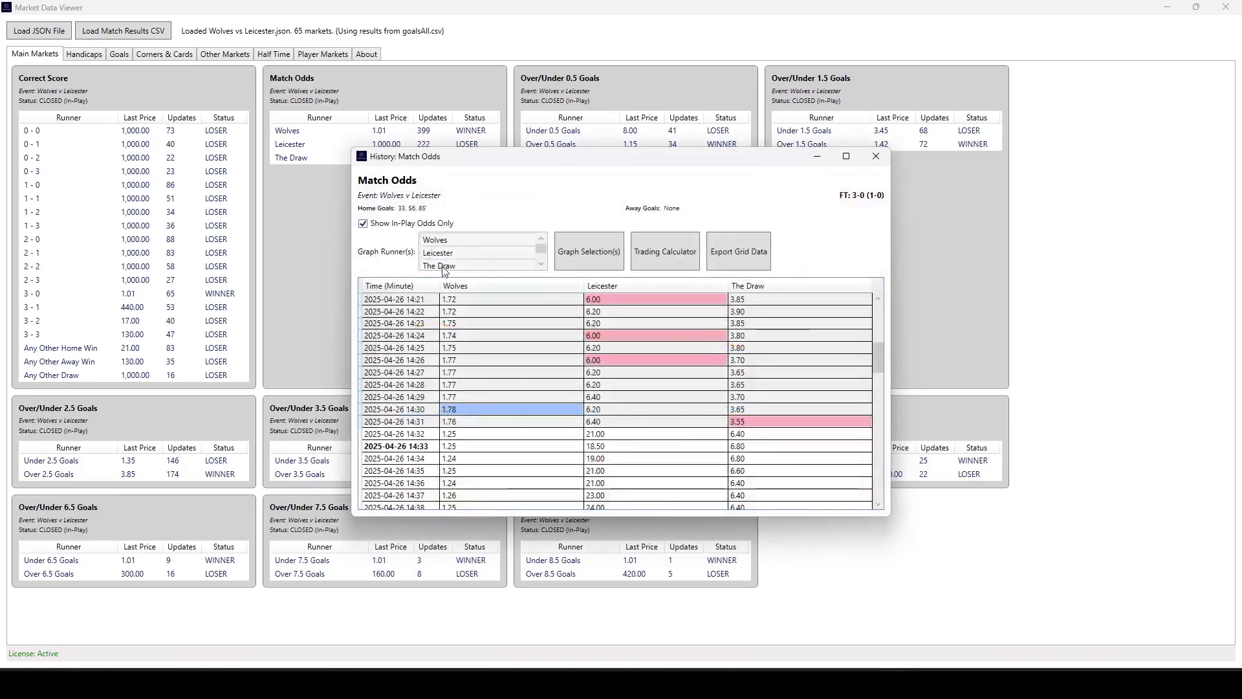
click(453, 265)
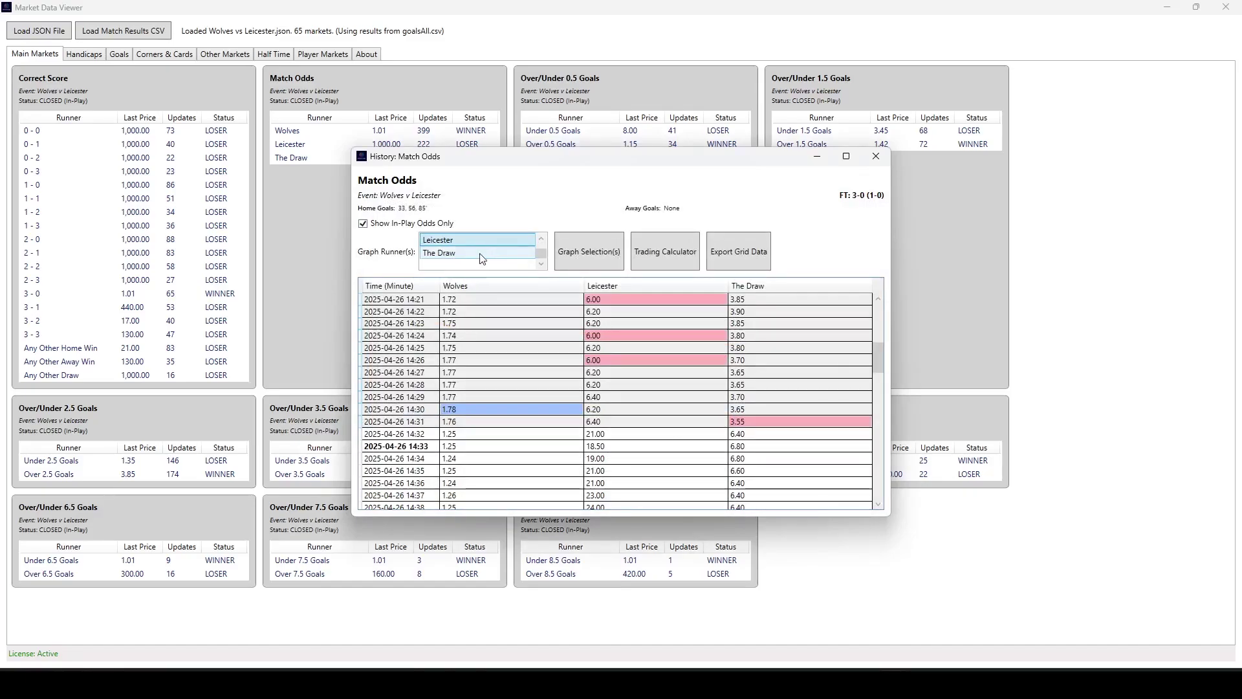
ctrl+click(482, 259)
click(589, 251)
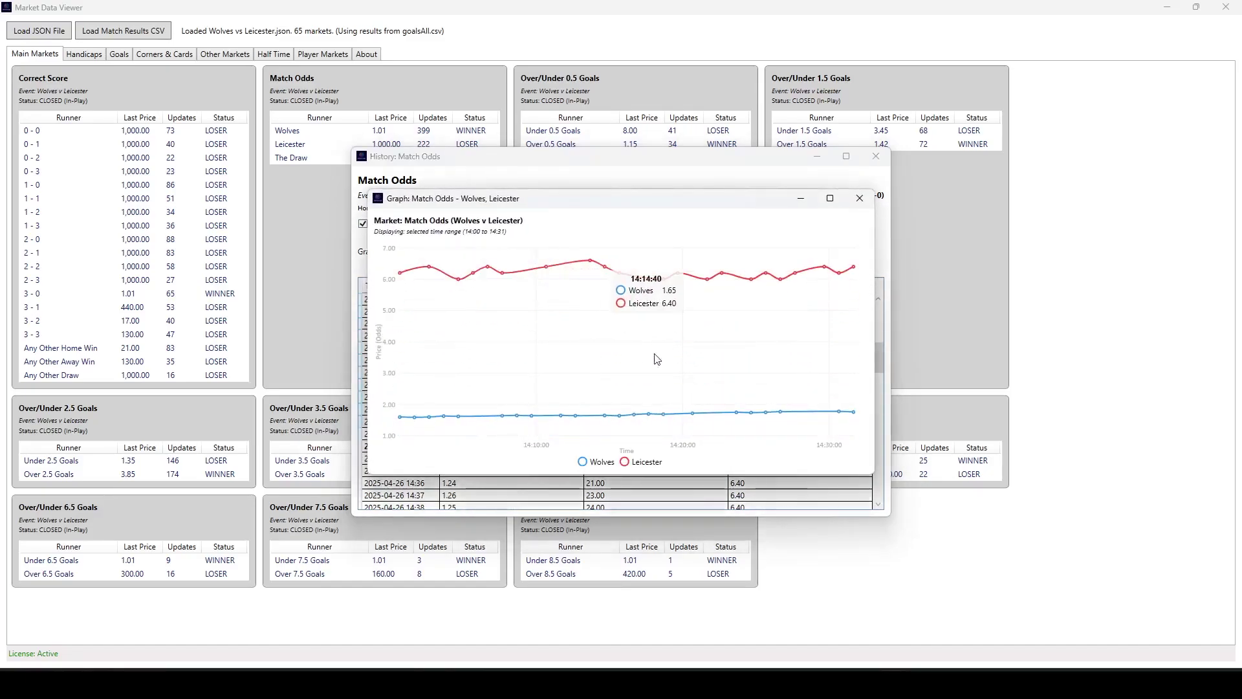
click(860, 198)
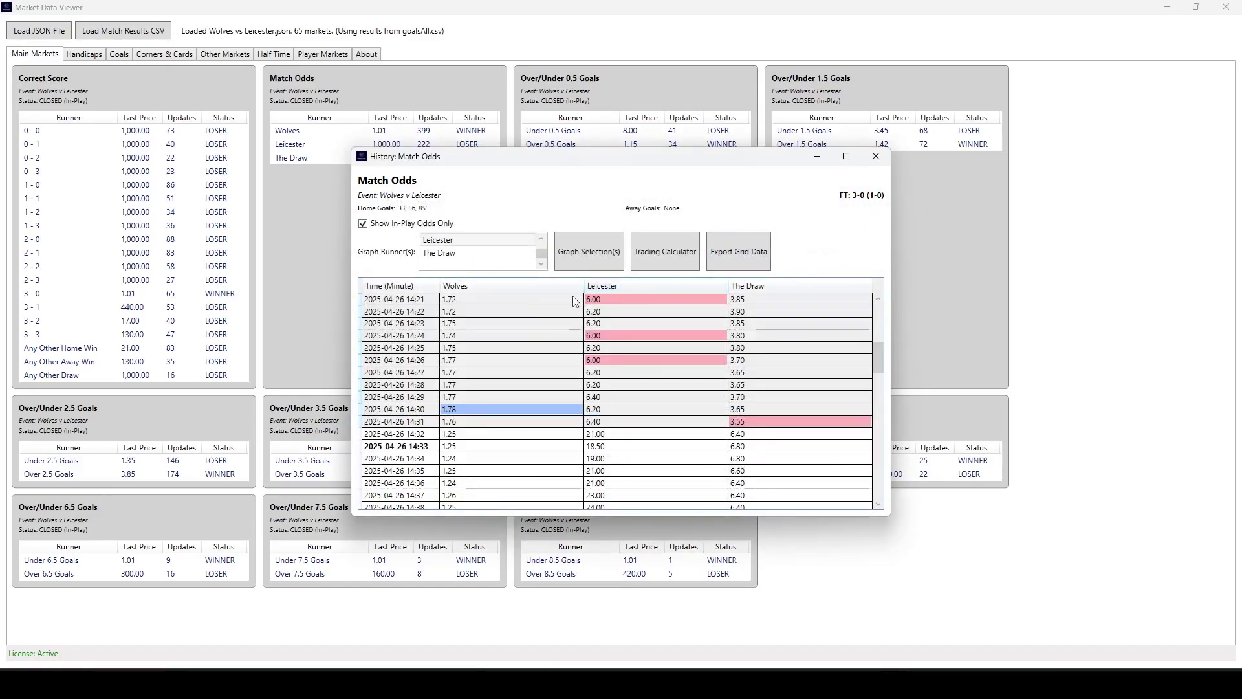
ctrl+click(471, 255)
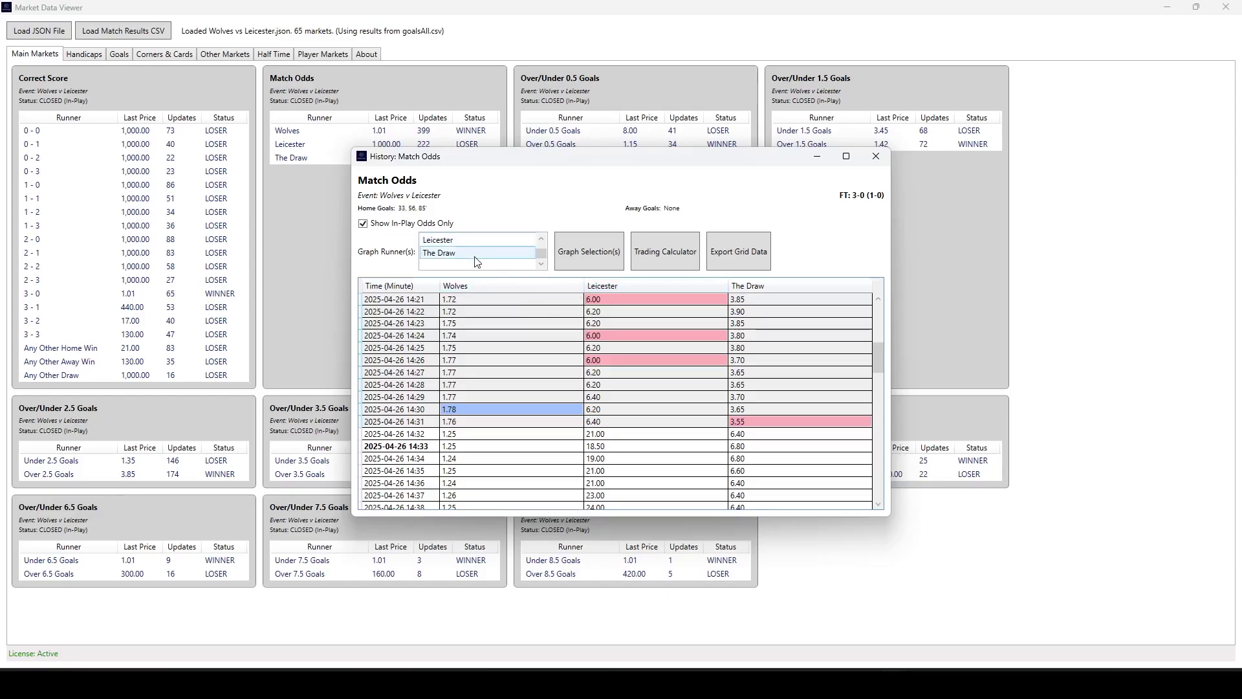
click(596, 267)
mouse_move(766, 316)
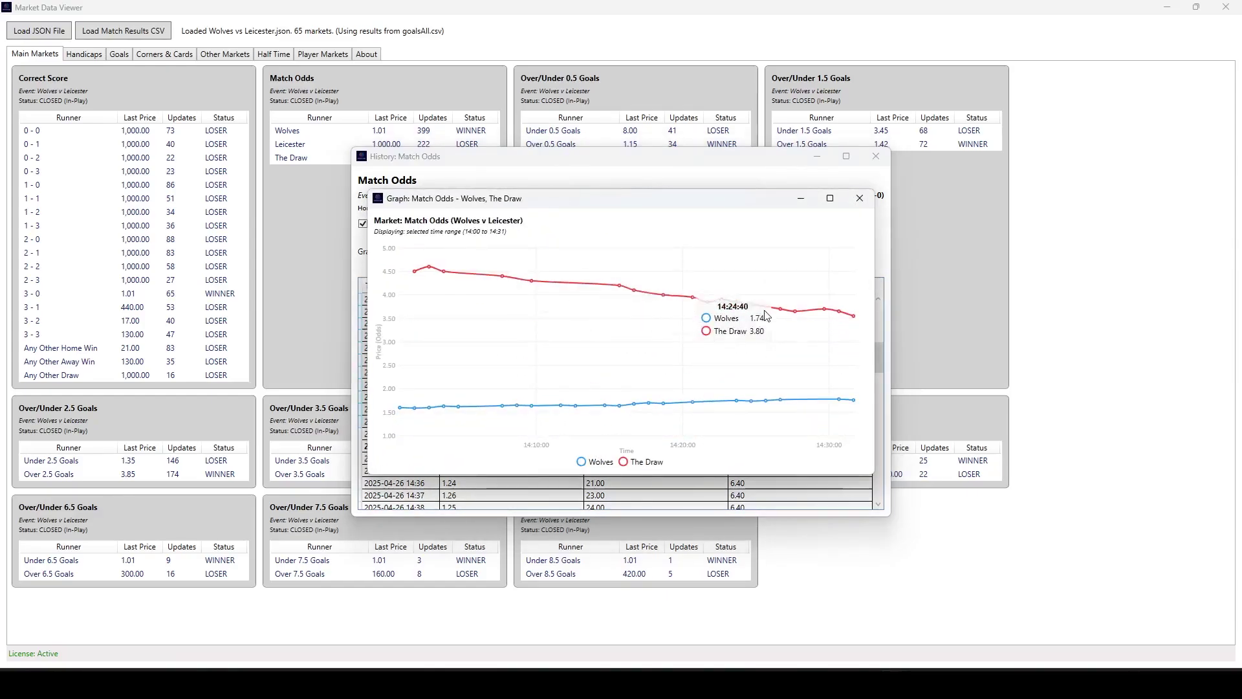
mouse_move(832, 317)
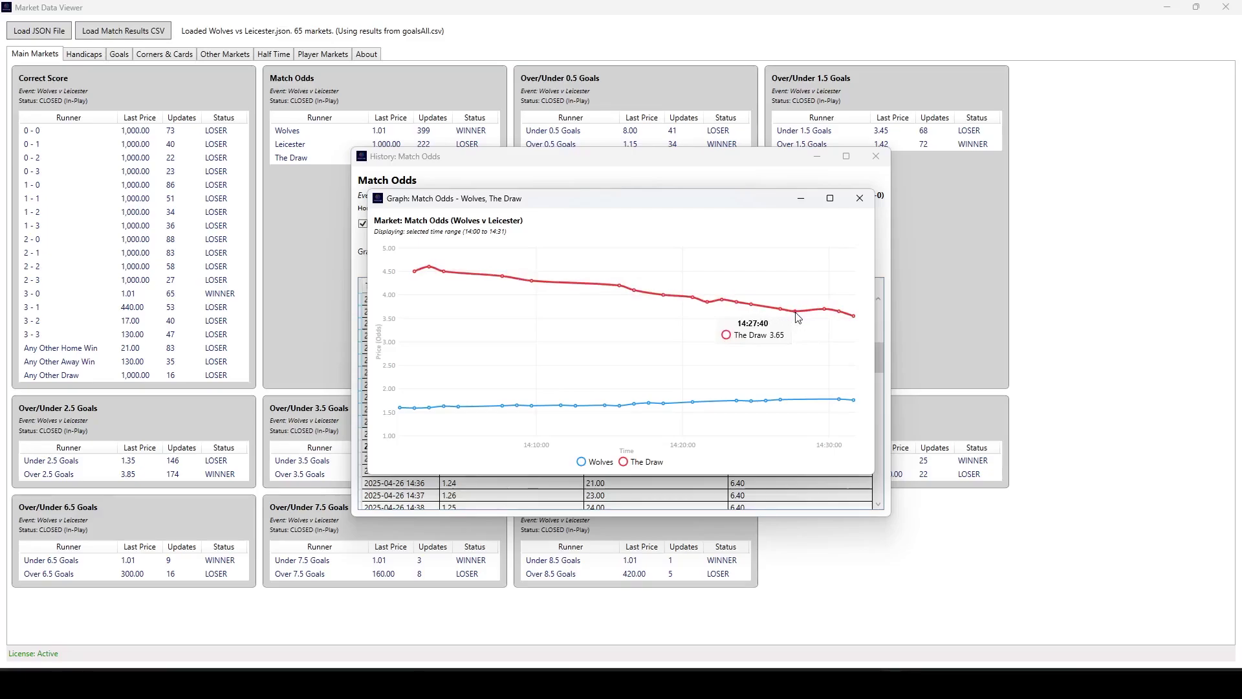
mouse_move(784, 405)
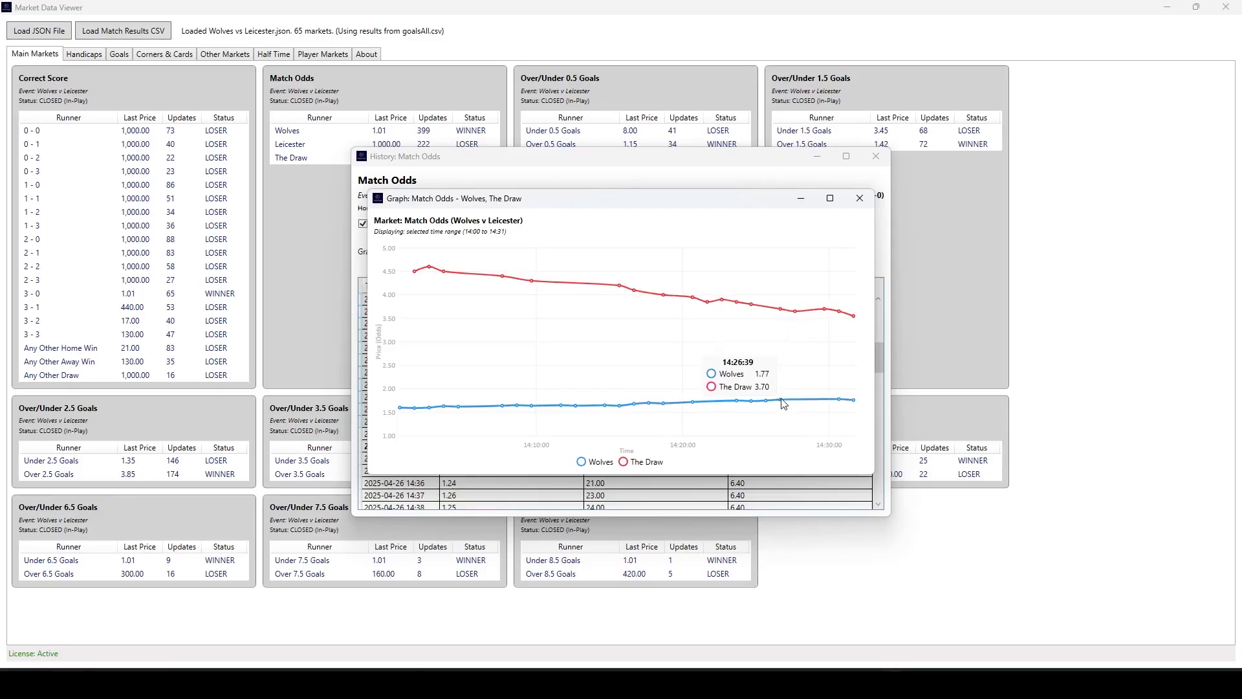
mouse_move(707, 309)
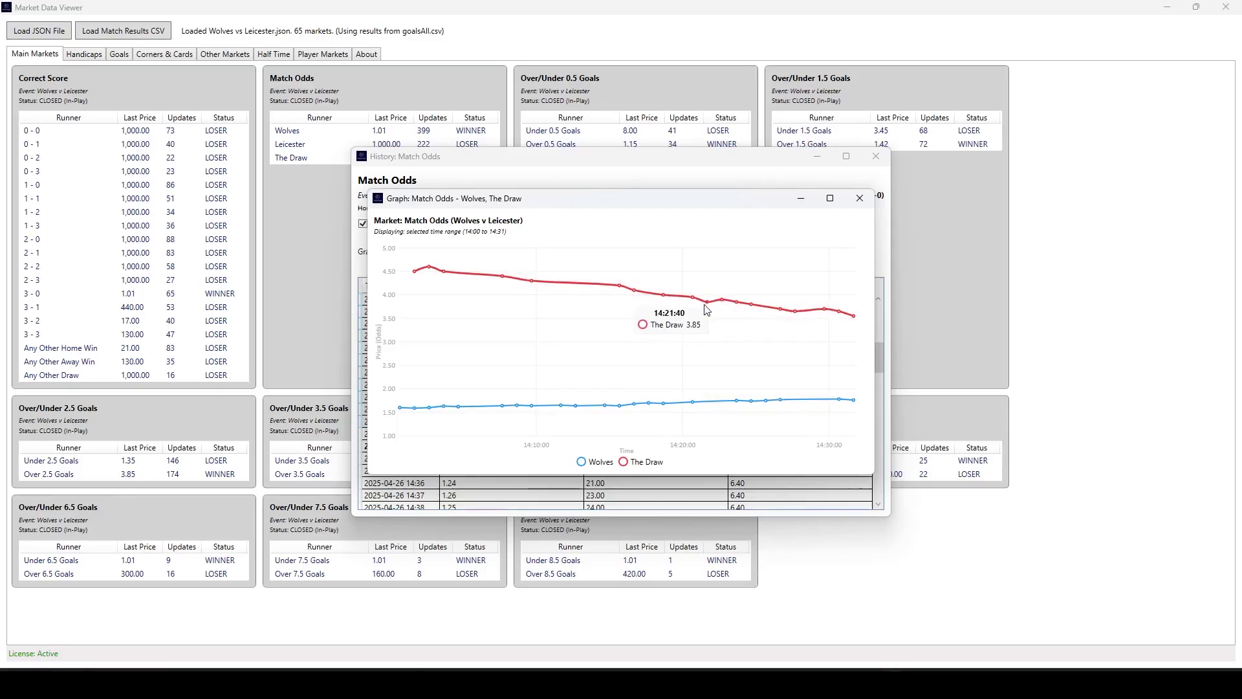
click(860, 198)
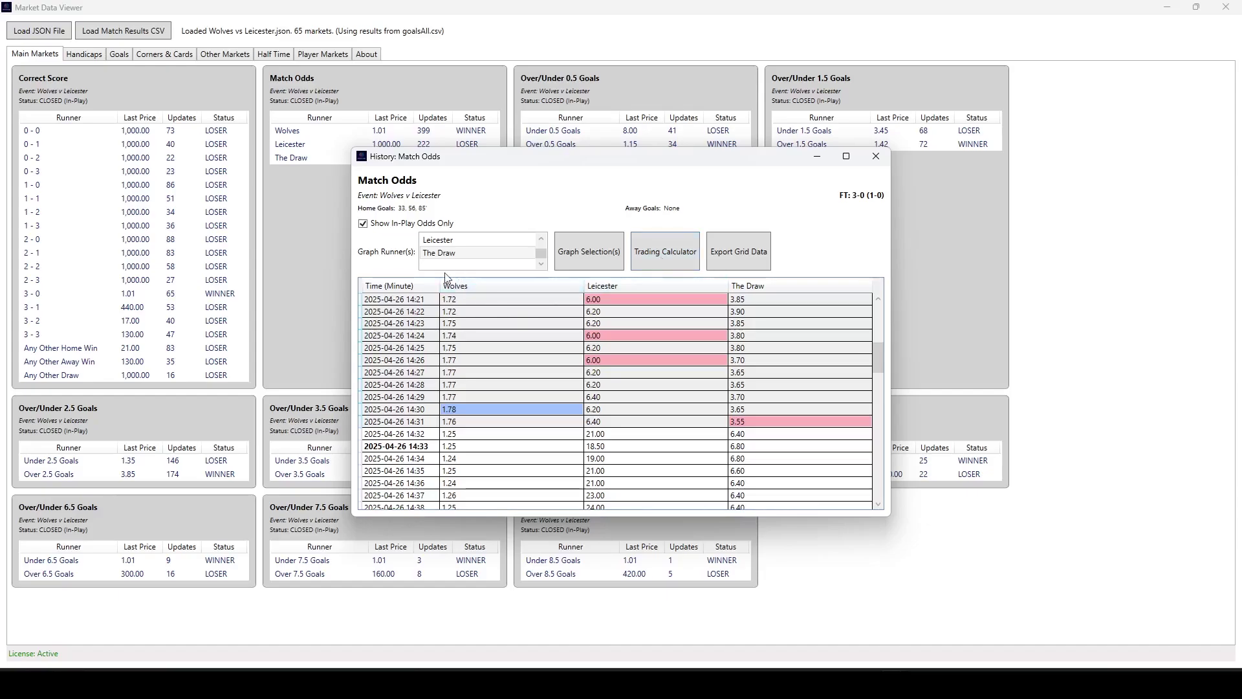
Select Leicester and the 14:28 row as the trade's starting point
click(542, 238)
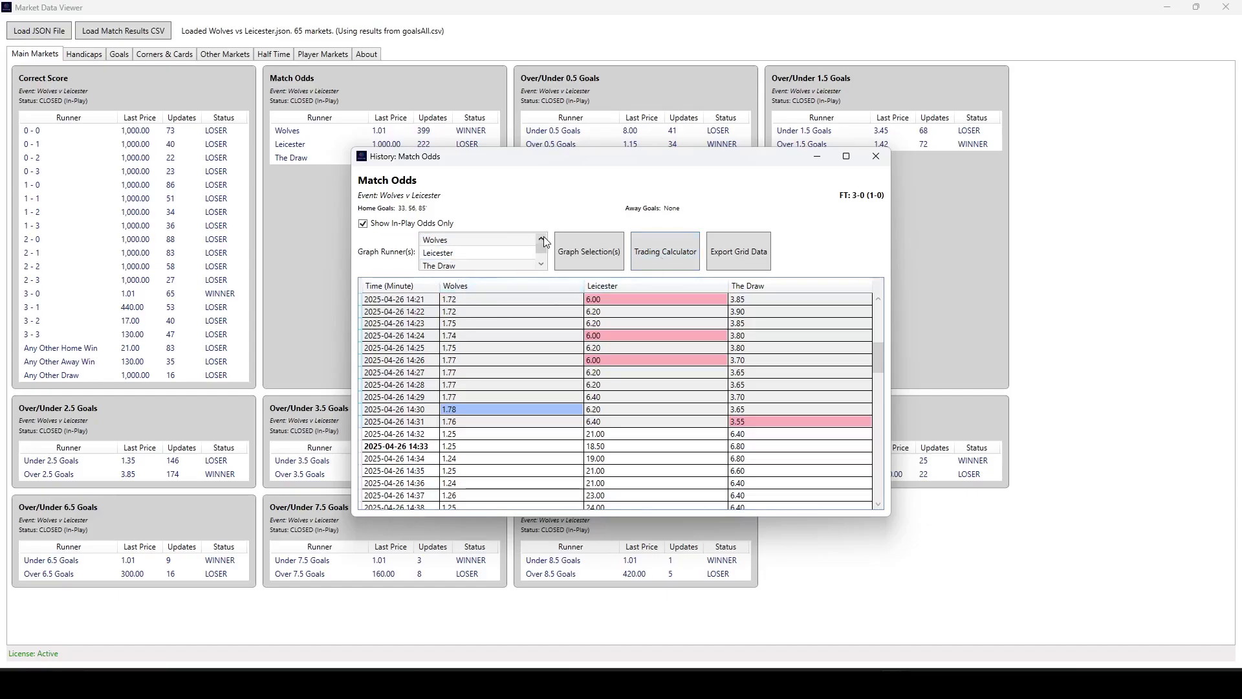
click(448, 255)
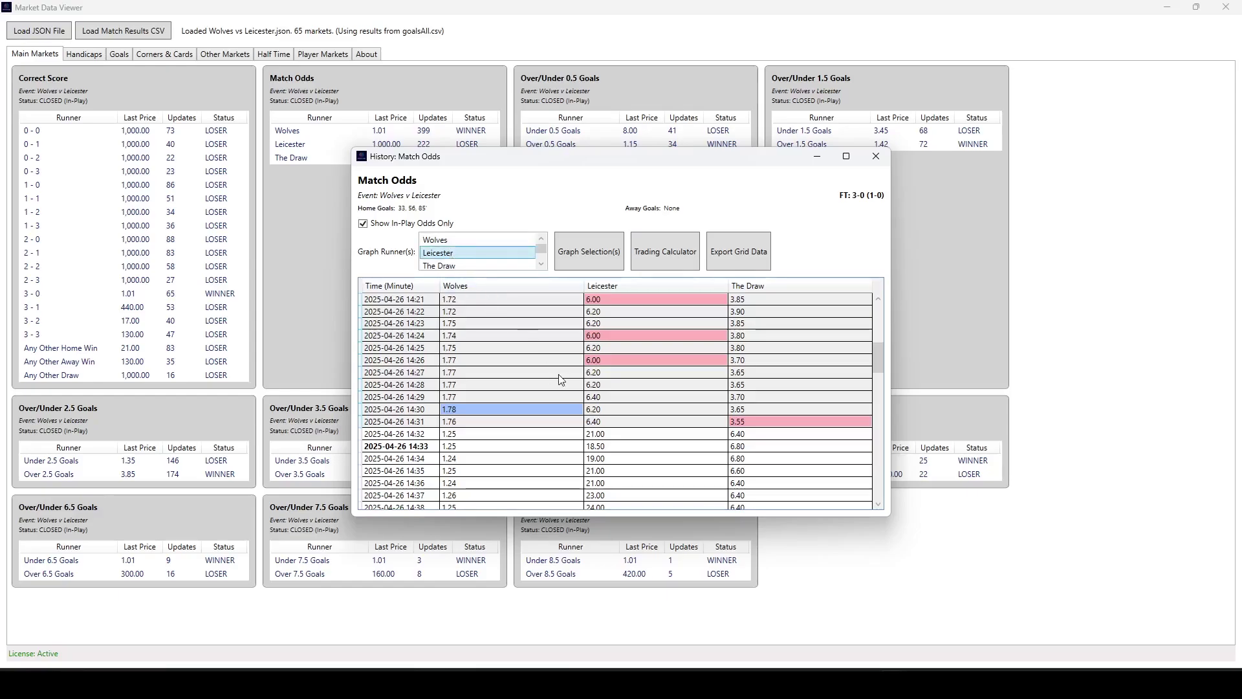
click(411, 387)
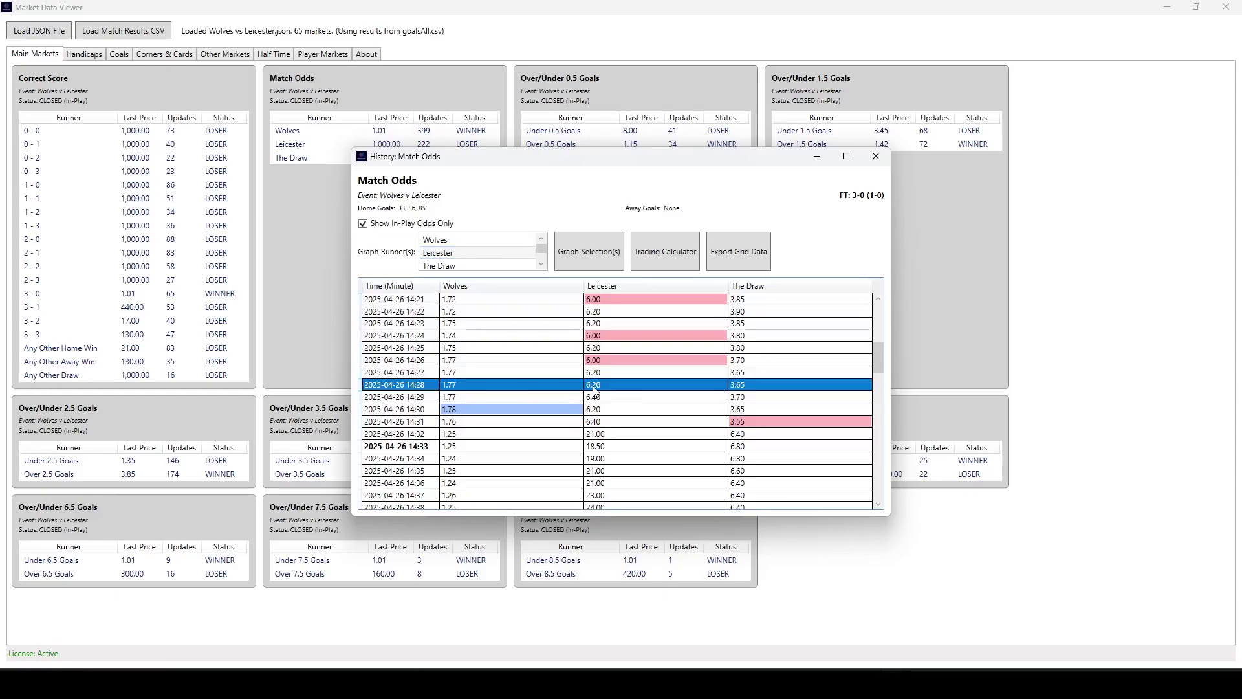
In the Trading Calculator, compute a lay-then-back trade with stake 10 and 2% commission
click(661, 254)
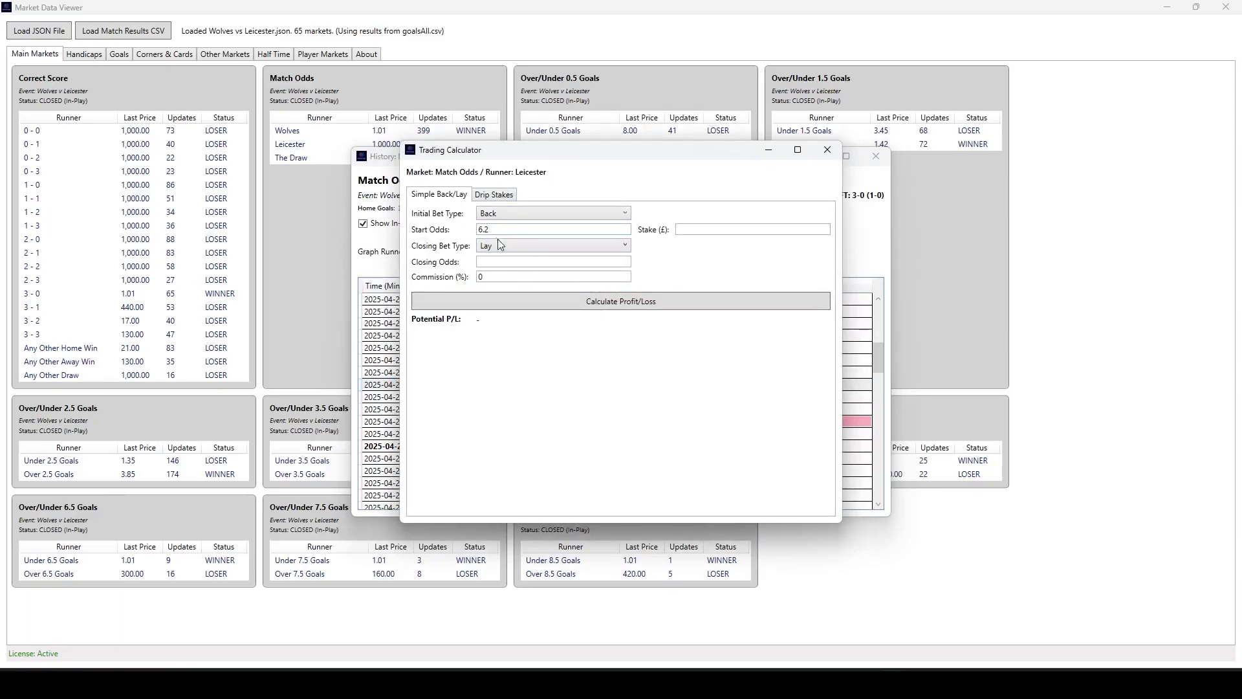
click(532, 213)
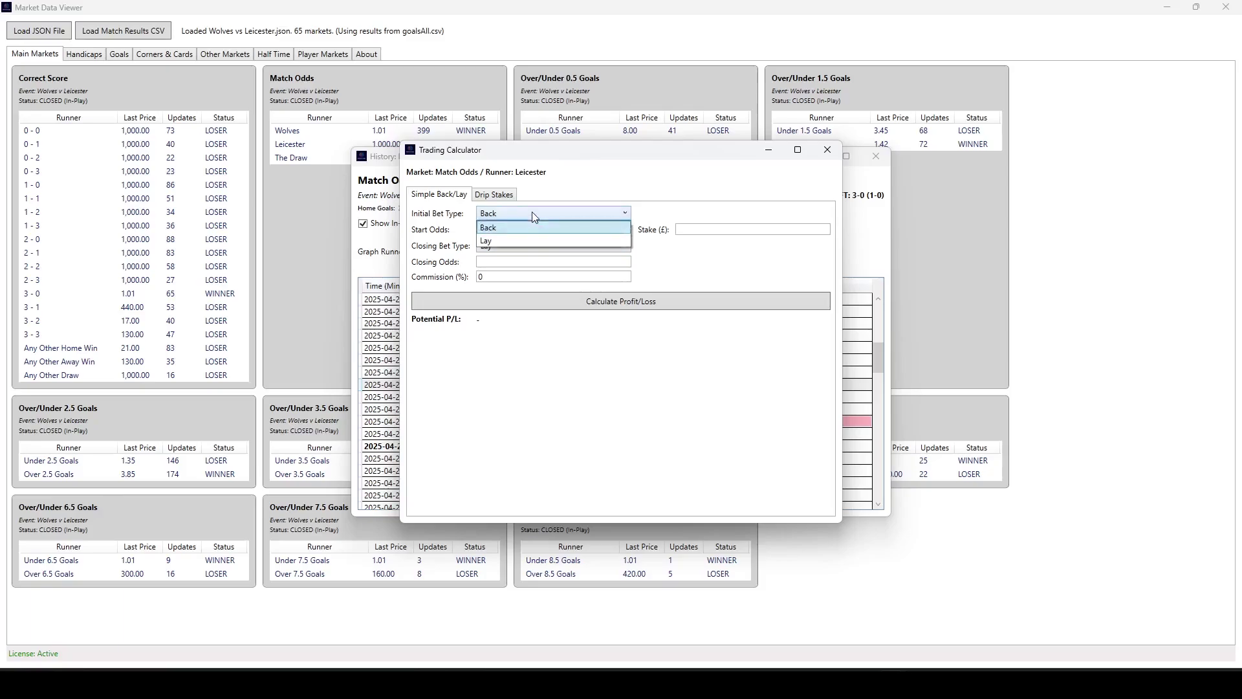
click(510, 237)
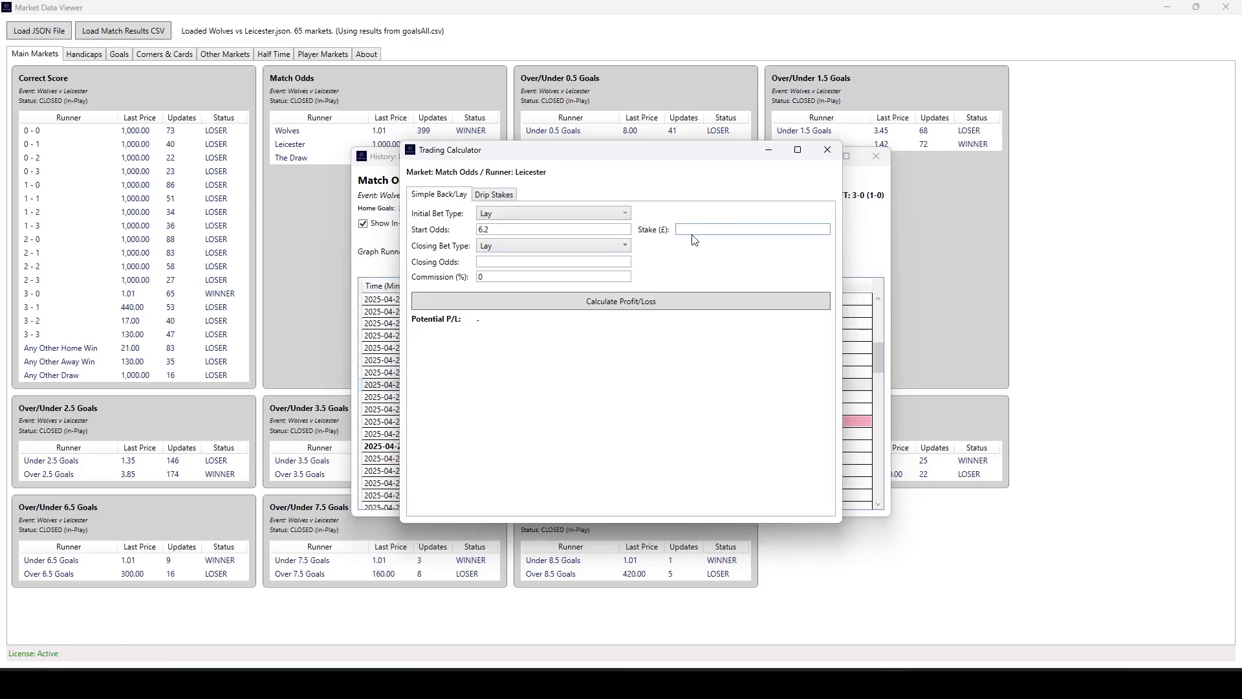
text(10)
click(551, 249)
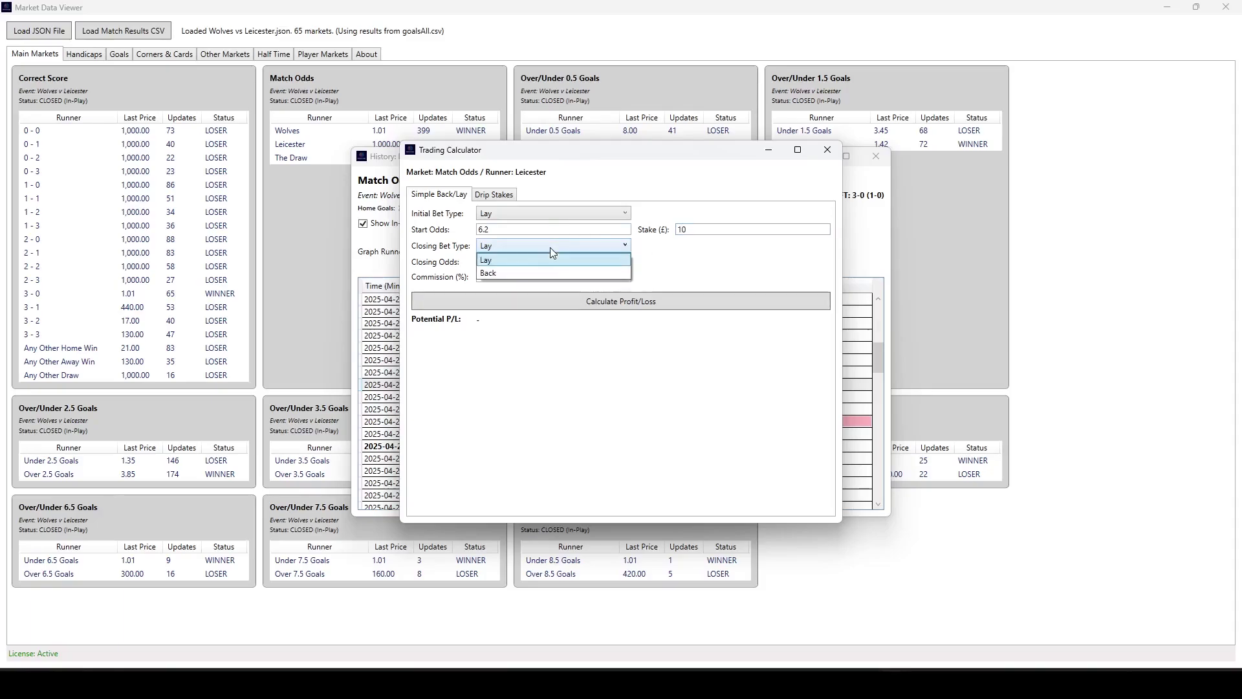
click(550, 277)
click(521, 263)
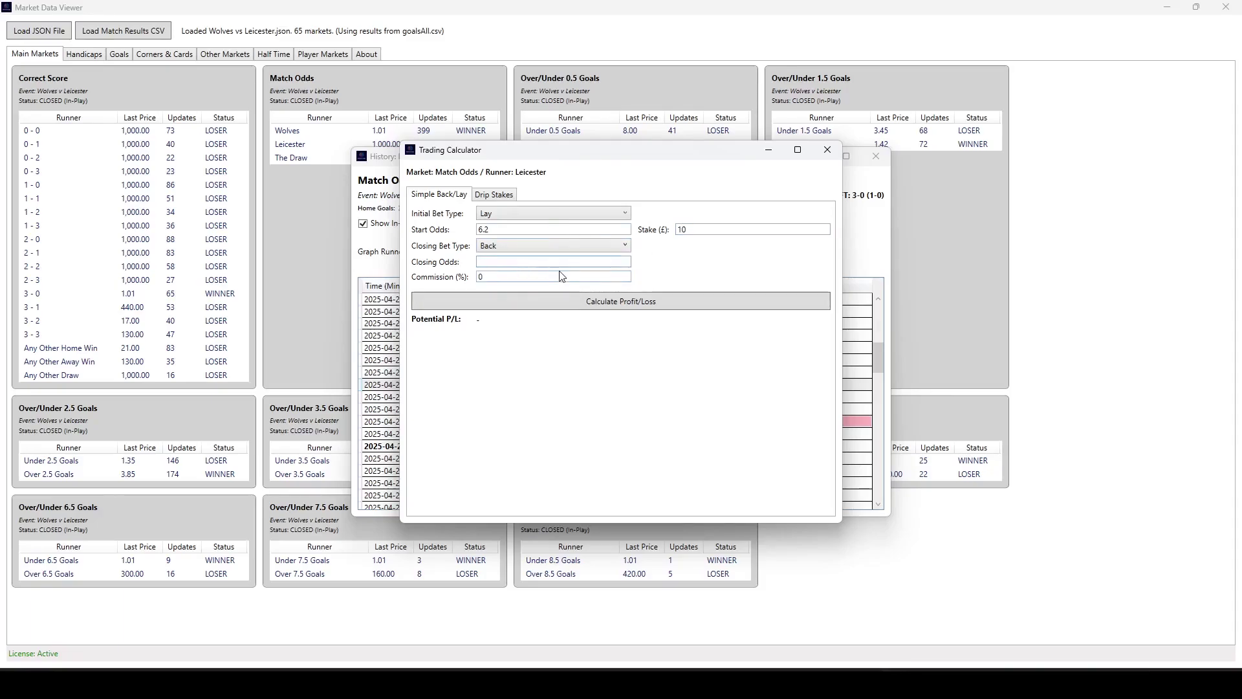
key(Tab)
text(2)
click(621, 304)
Switch to back at opening, lay at closing, and recalculate the profit/loss as £-3.80
click(545, 213)
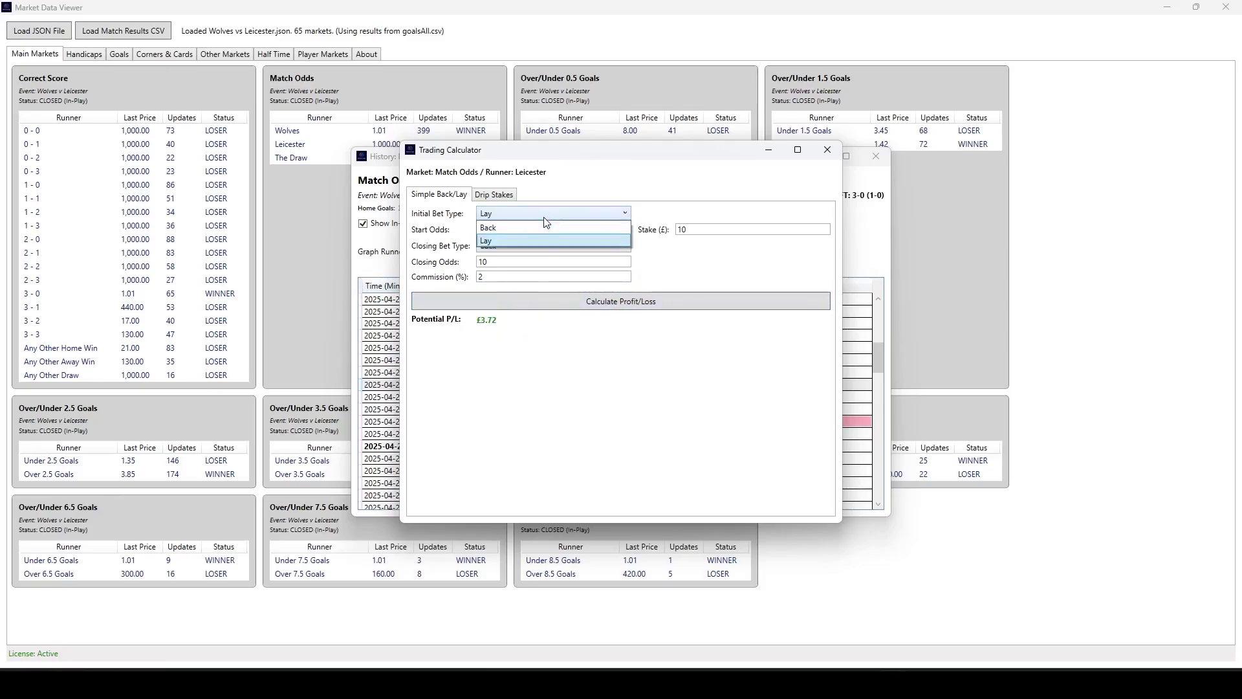
click(541, 227)
click(501, 251)
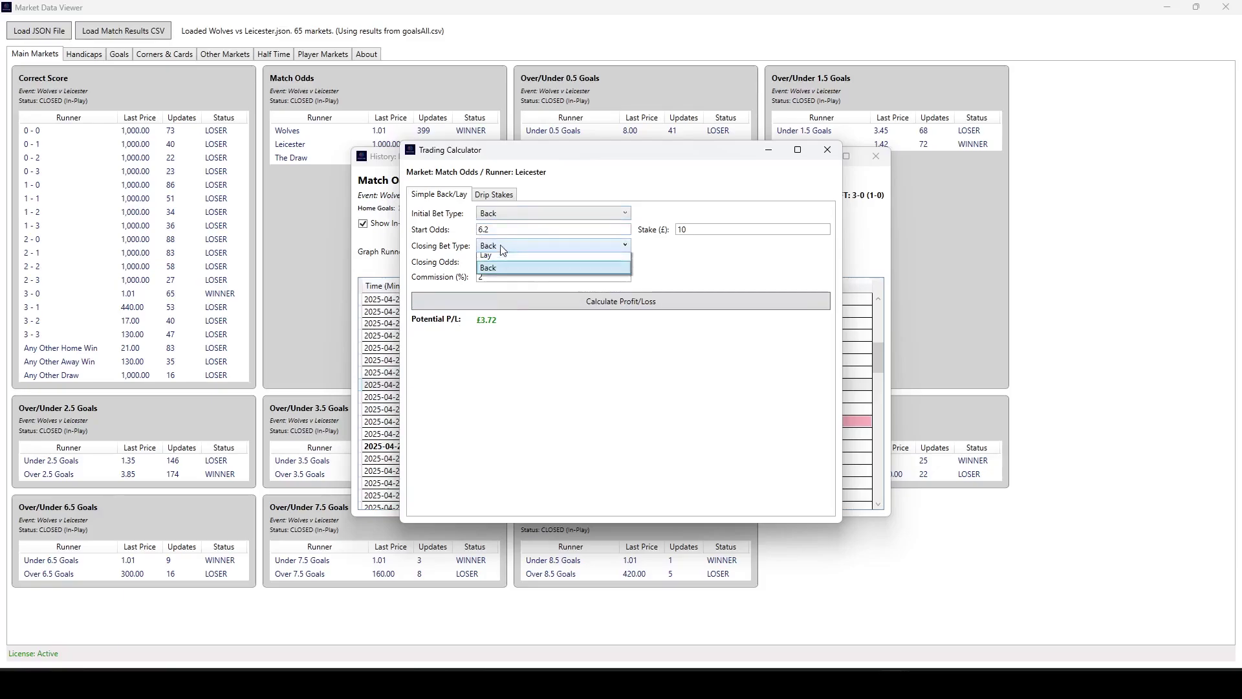
click(502, 259)
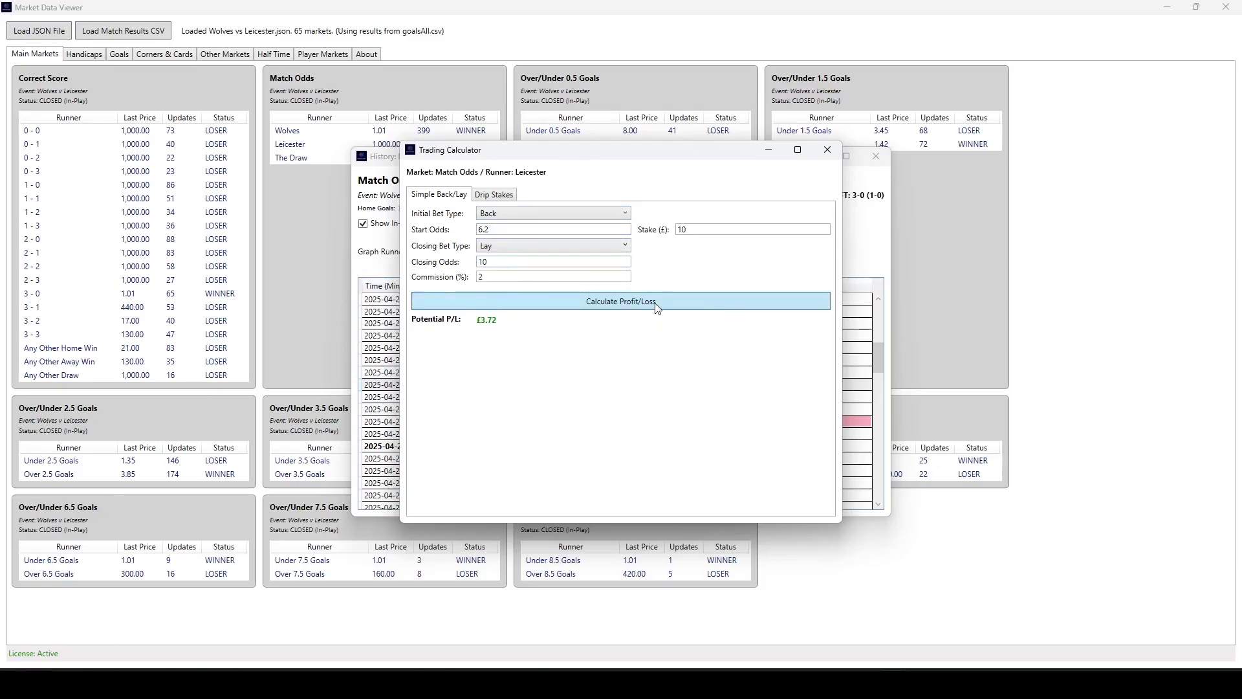
click(657, 304)
On Drip Stakes, add drip entries at odds 6, 7, 8 and 9 with stakes 2, 2, 1, 1
click(506, 202)
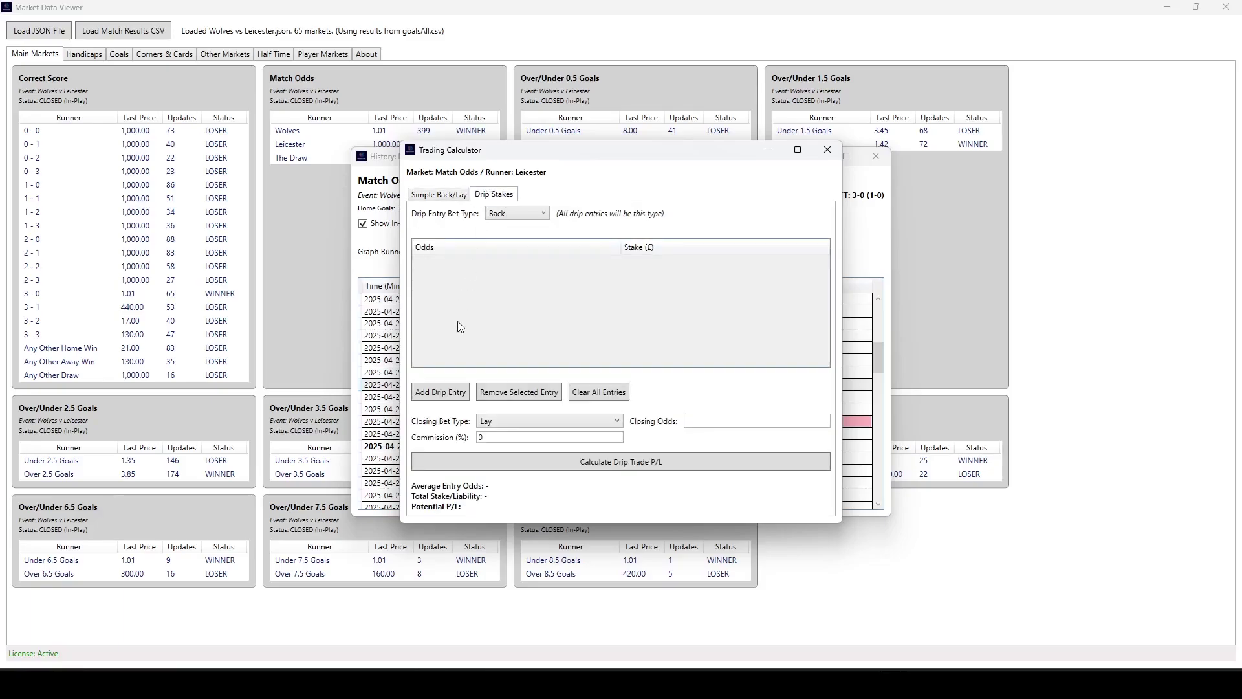
click(433, 393)
click(440, 259)
click(439, 260)
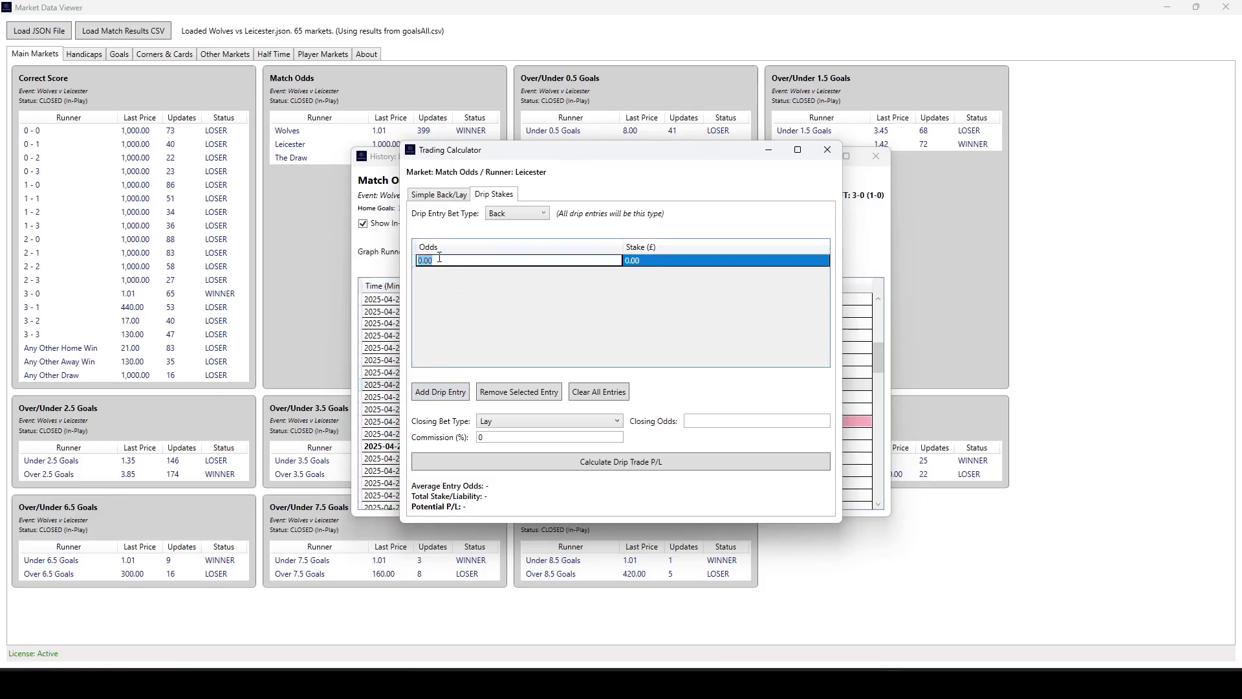
text(6)
click(670, 260)
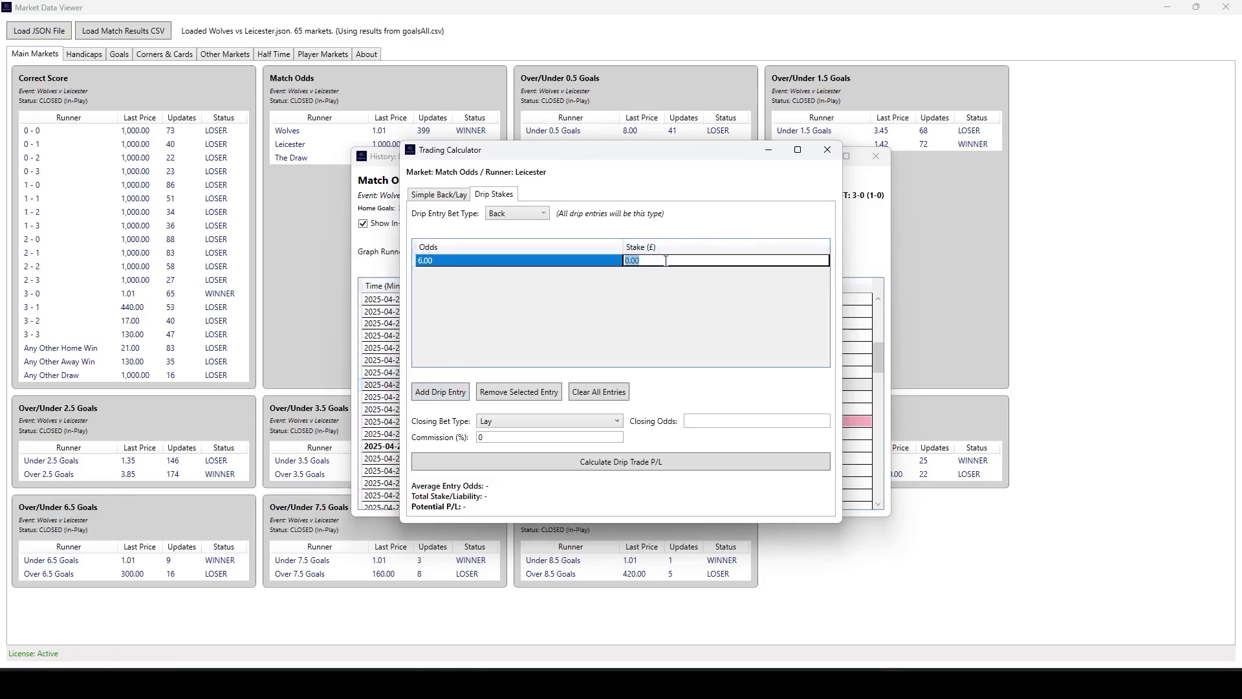
text(2)
key(Tab)
text(7)
key(Tab)
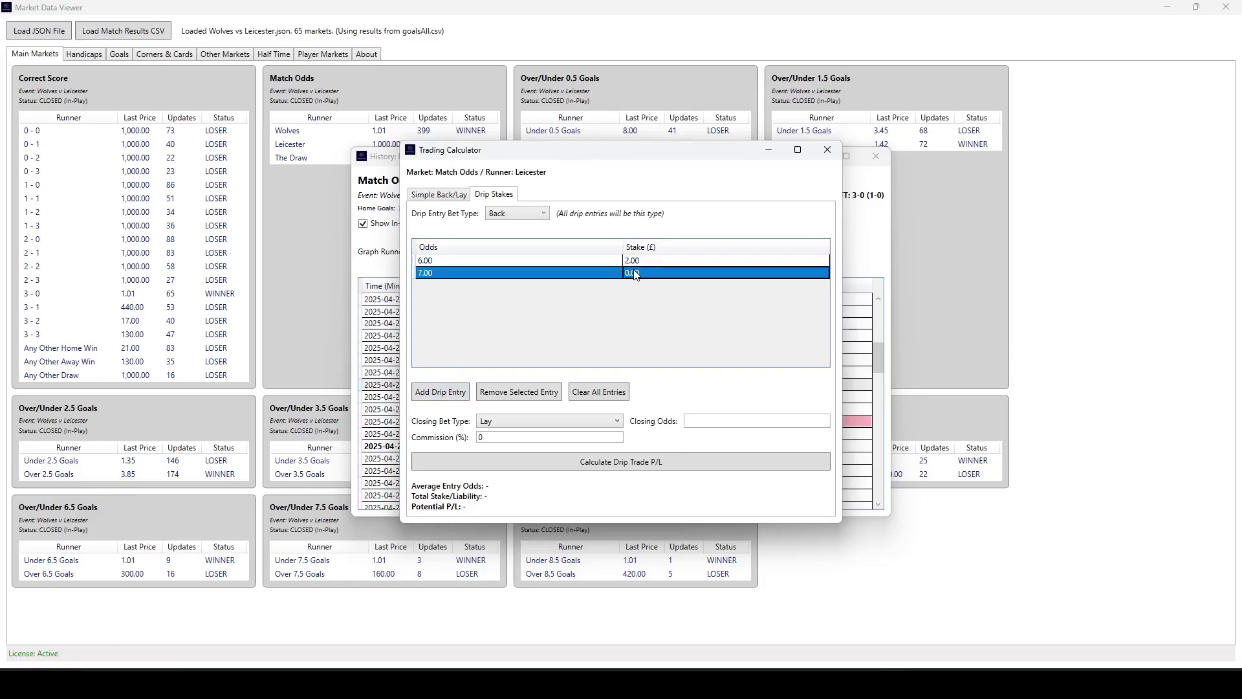
text(2)
key(Tab)
text(8)
key(Tab)
text(1)
key(Tab)
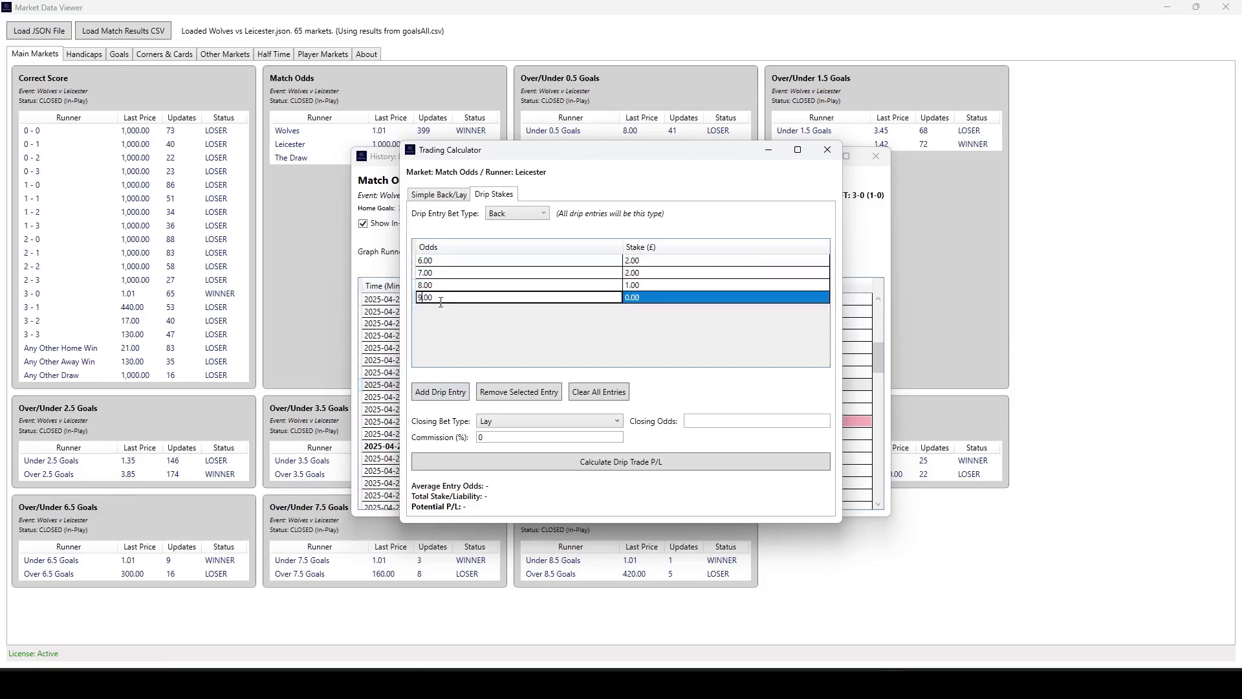
text(9)
key(Tab)
text(1)
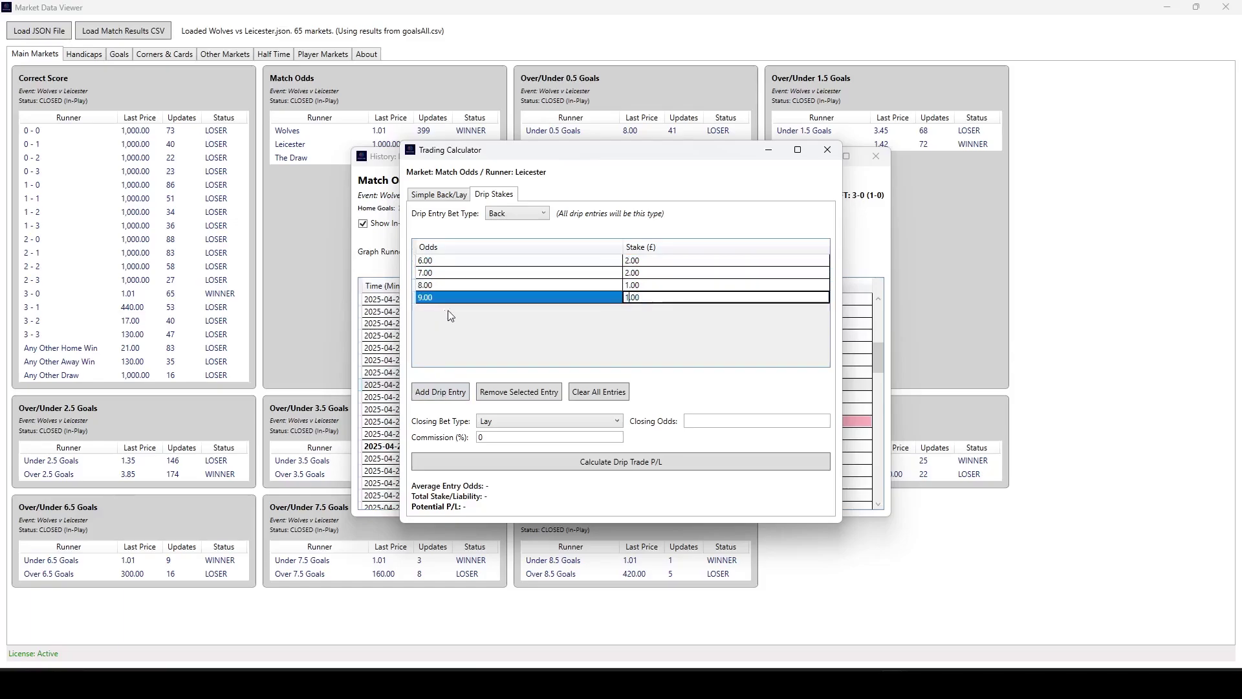
Add a 10.00-odds £4 drip row with closing odds 10 and 2% commission
click(451, 395)
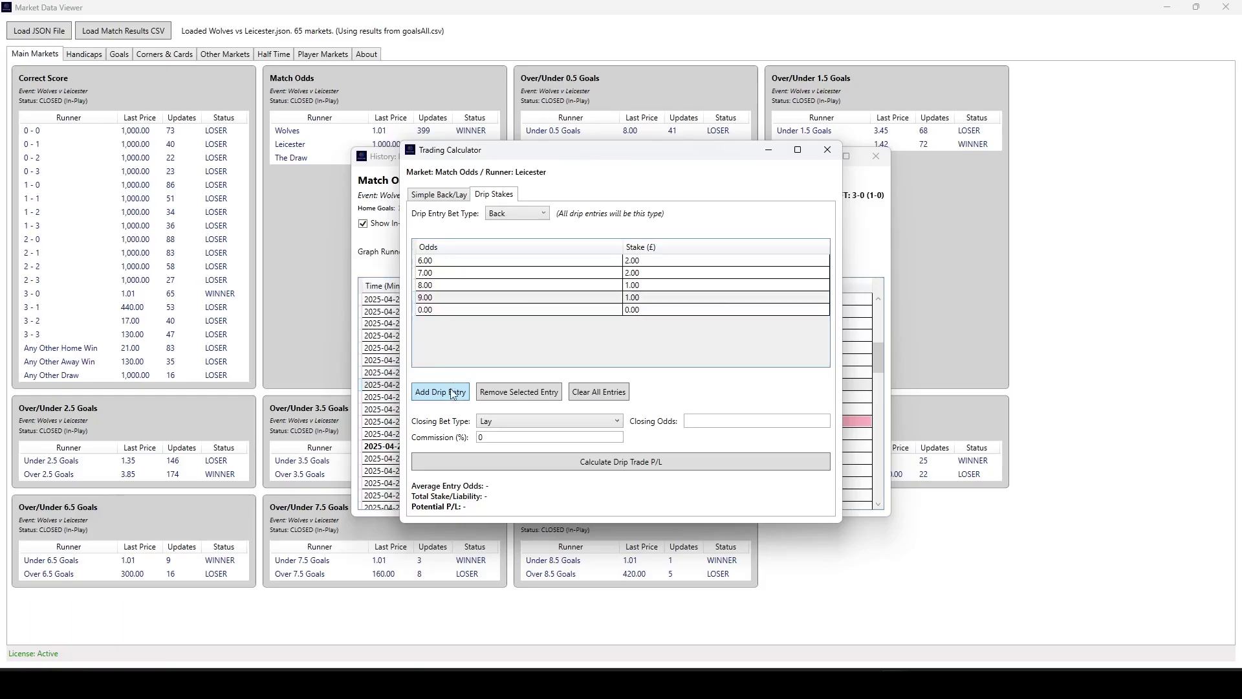
double_click(446, 310)
text(10)
key(Tab)
text(4)
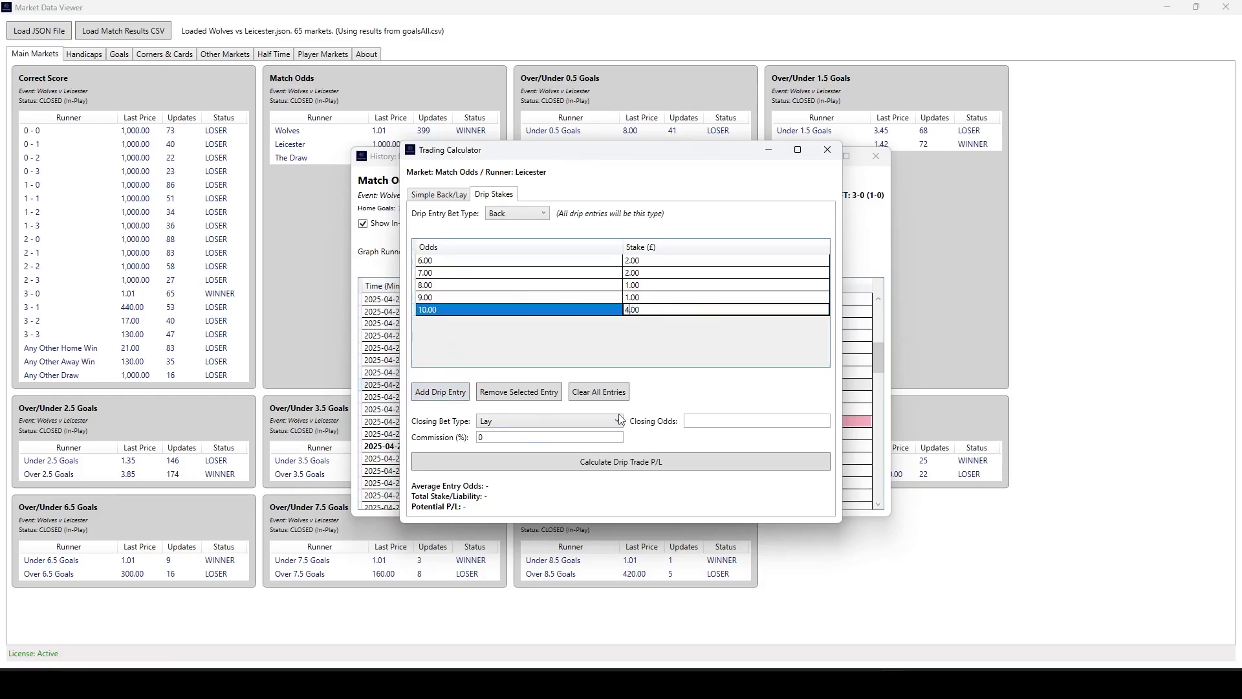
click(700, 423)
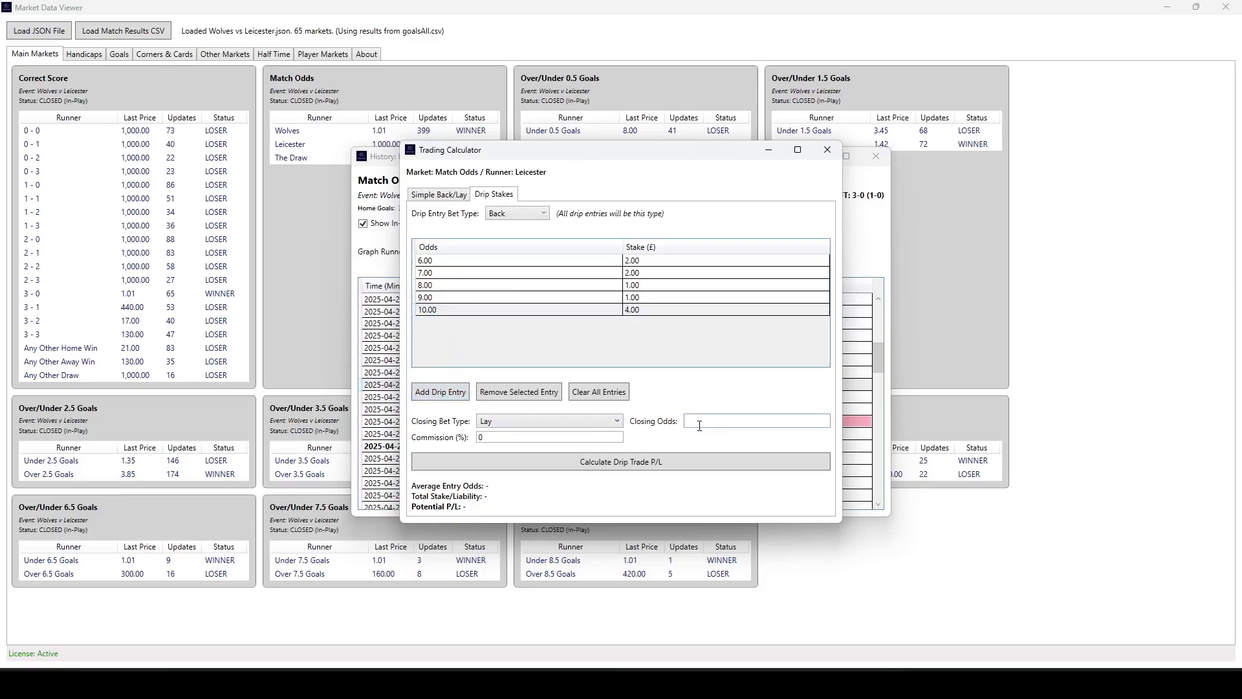
key(Tab)
text(2)
click(622, 462)
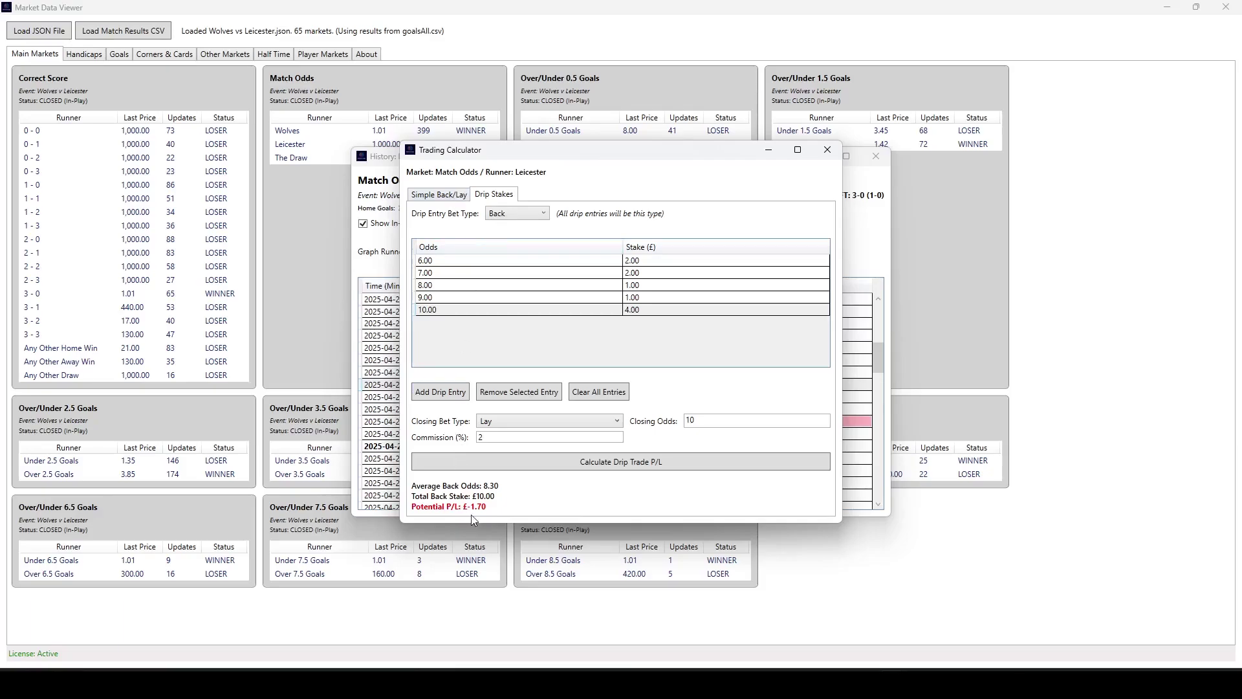
Make the drip entries lays and the closing bet a back, then recalculate
click(536, 215)
click(531, 239)
click(600, 423)
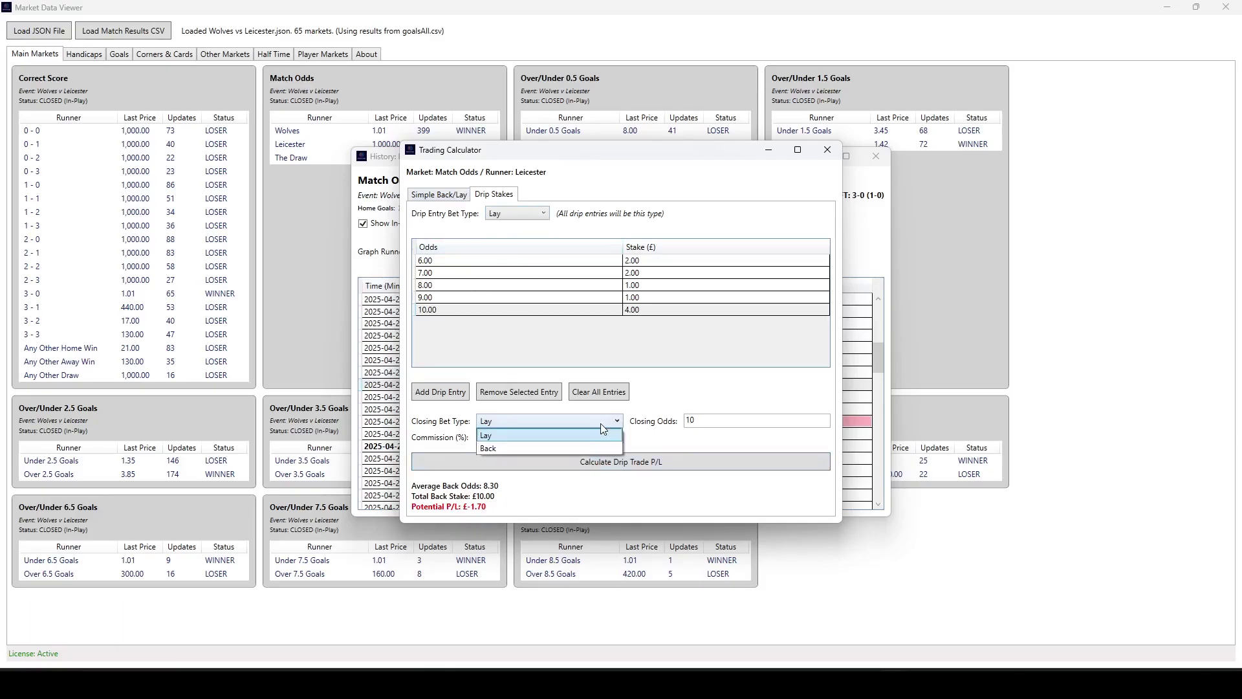
click(585, 446)
click(644, 462)
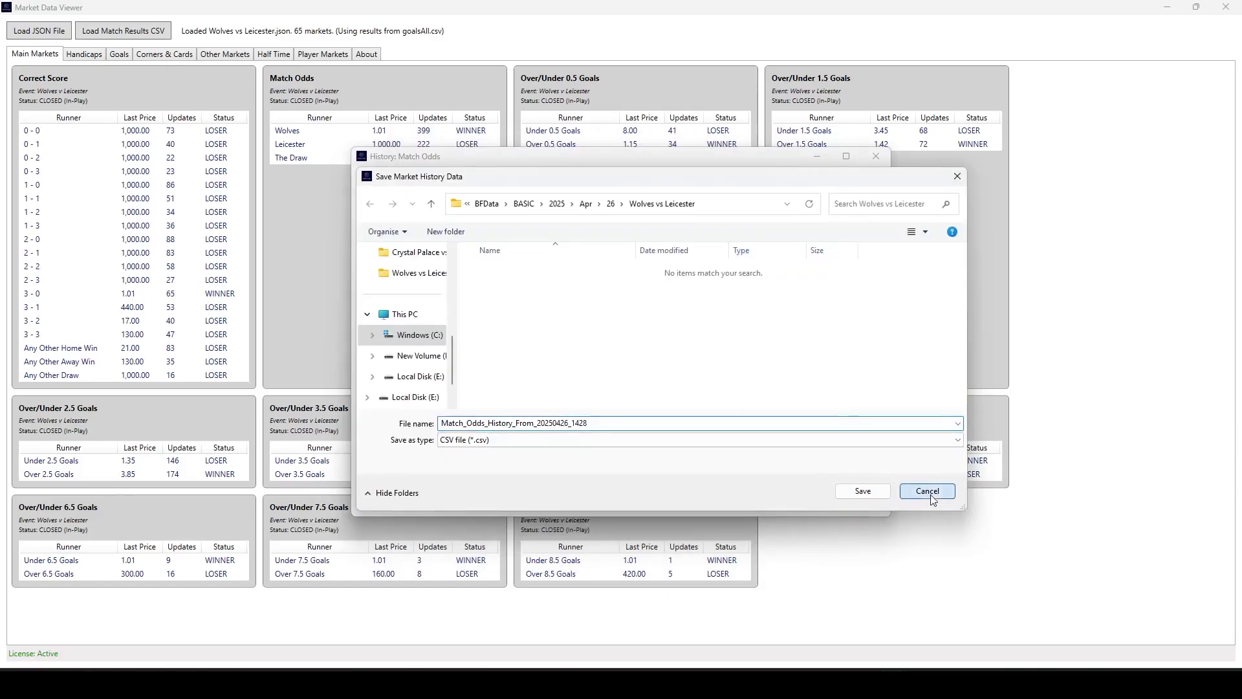
Cancel the save and the 14:13–14:41 row export, then close the history window
click(927, 493)
scroll(361, 334, up, 3)
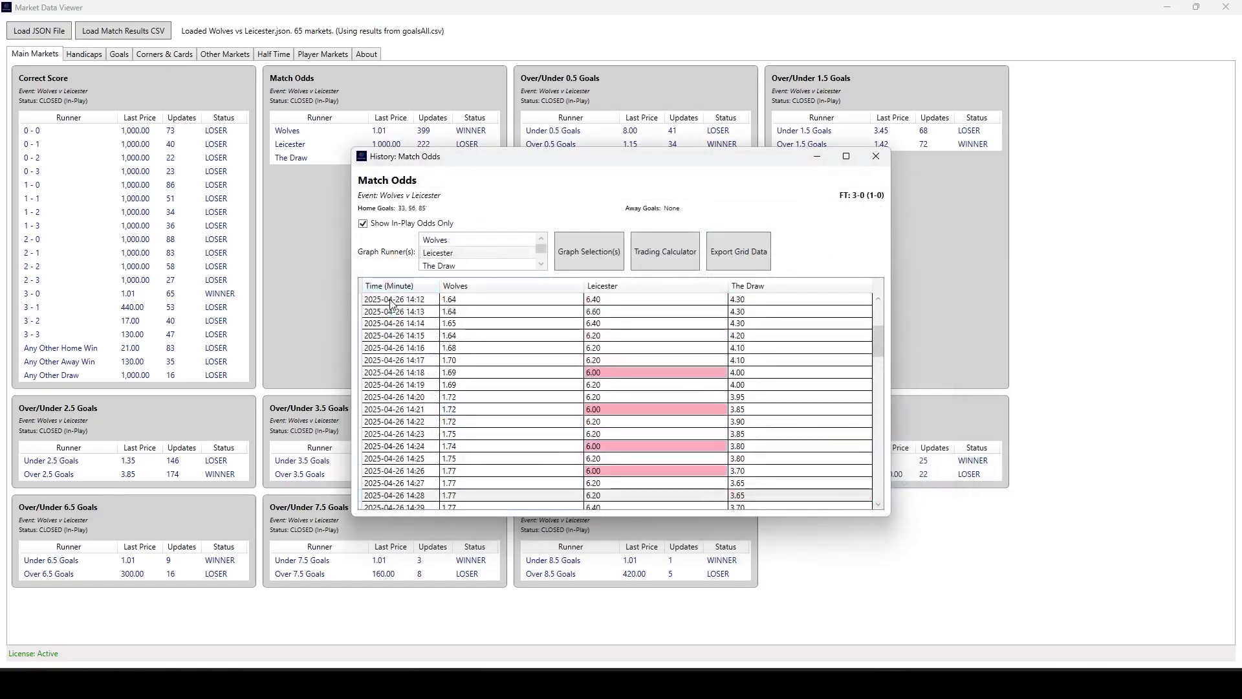
click(359, 312)
scroll(415, 405, down, 6)
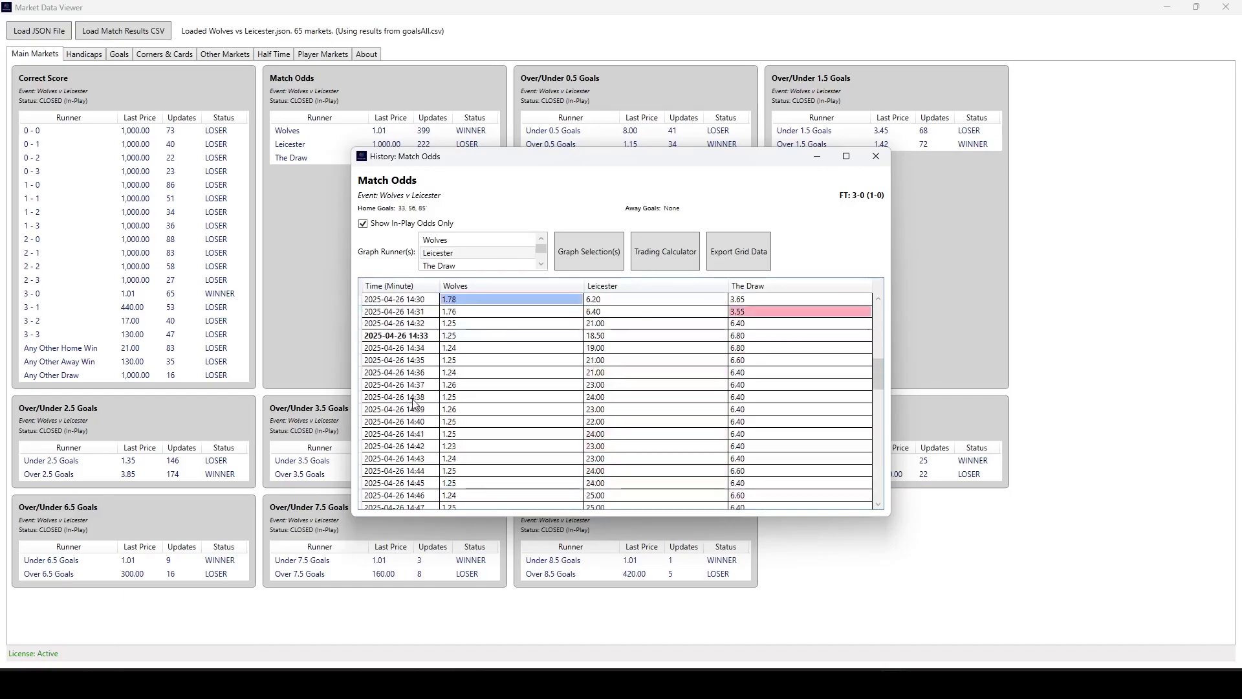
shift+click(421, 434)
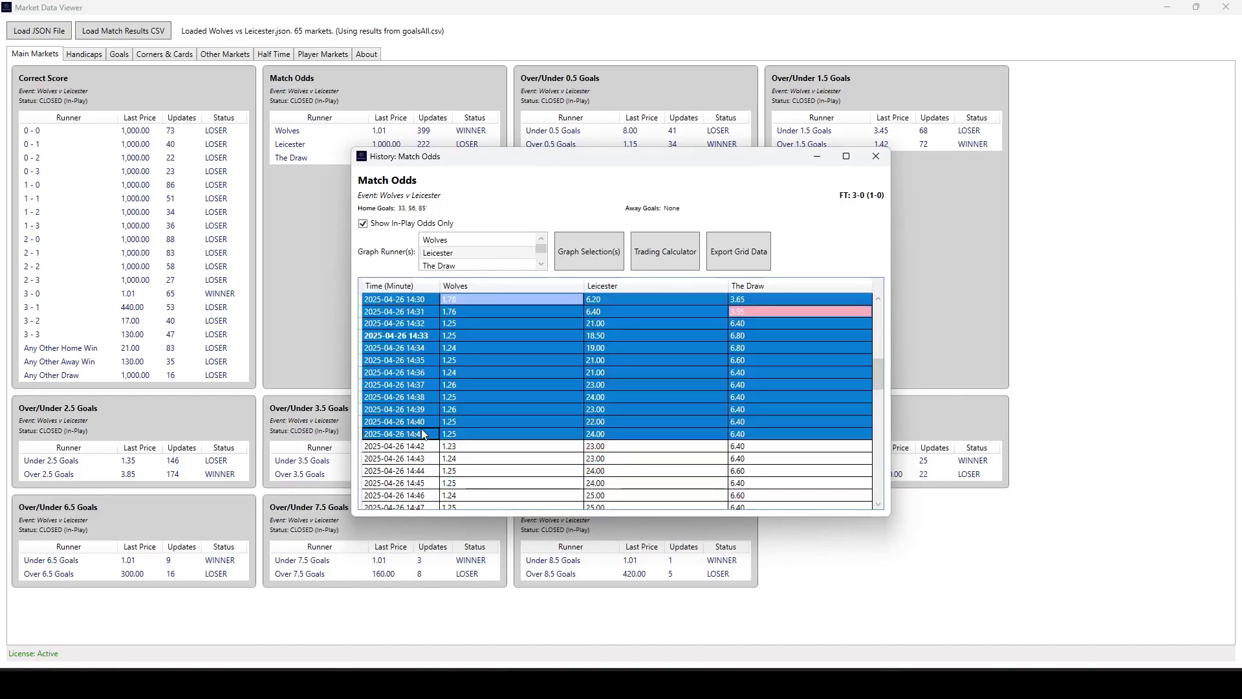
click(725, 255)
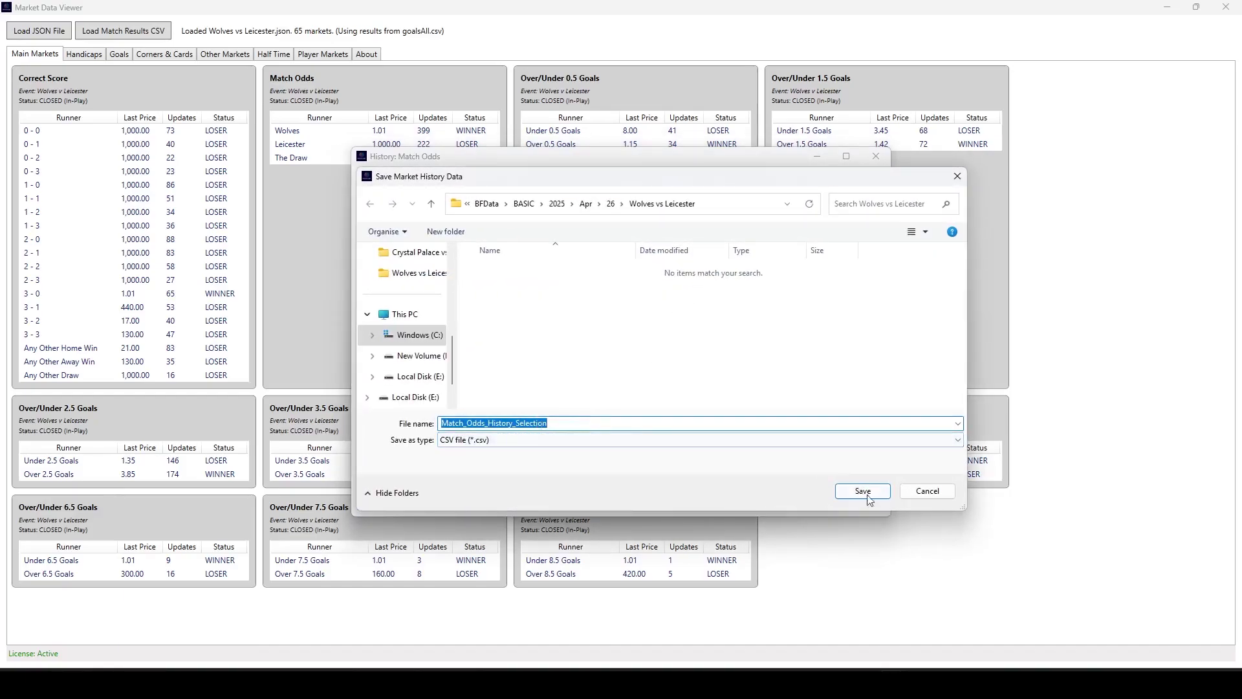
click(943, 492)
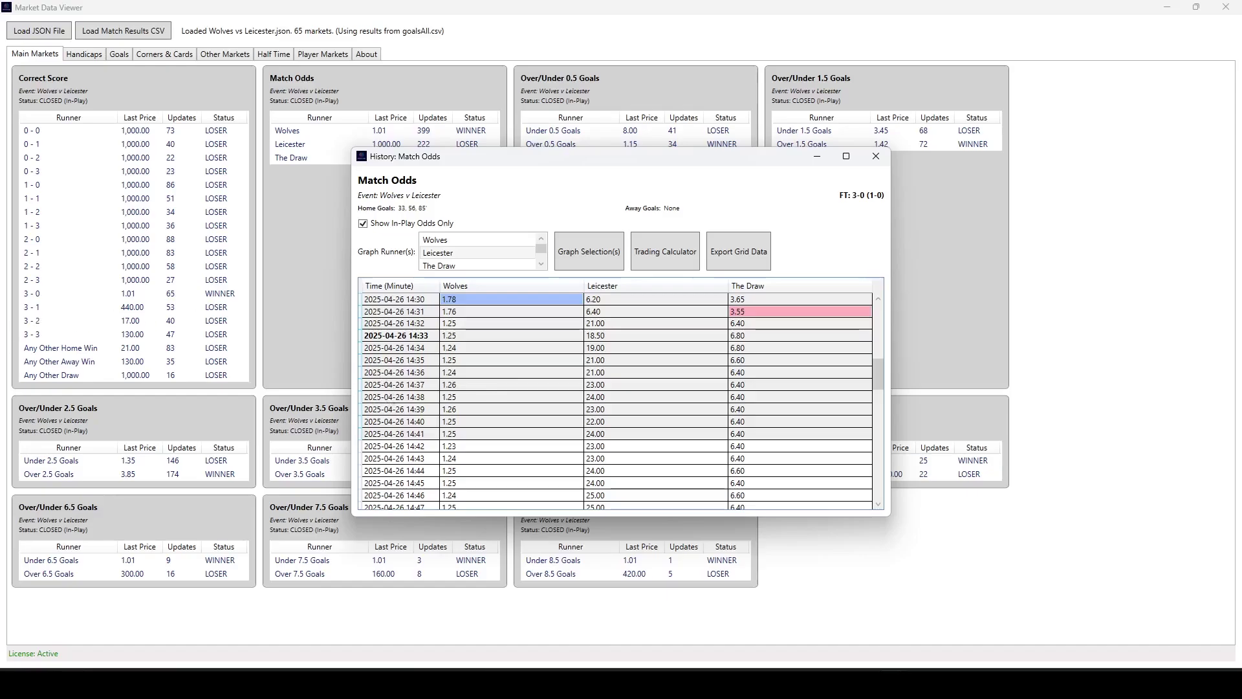
key(Escape)
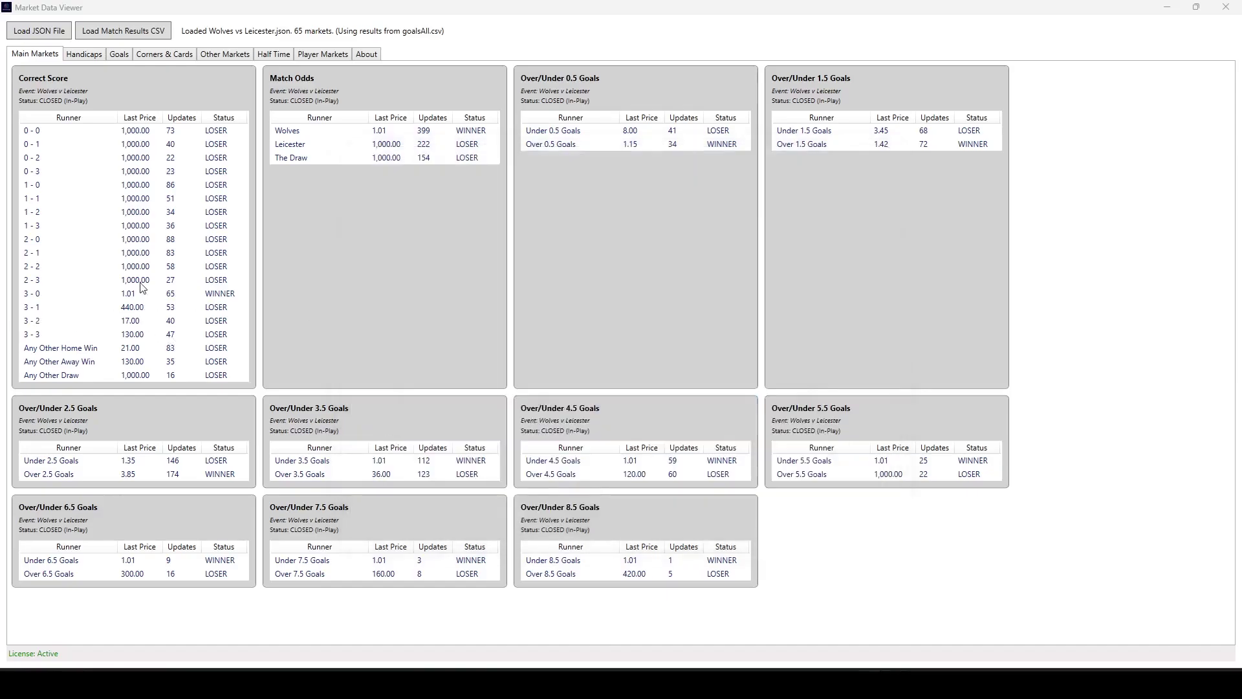
Graph the 0 - 0, 1 - 0 and 1 - 1 Correct Score odds for 14:06 to 14:15
double_click(128, 243)
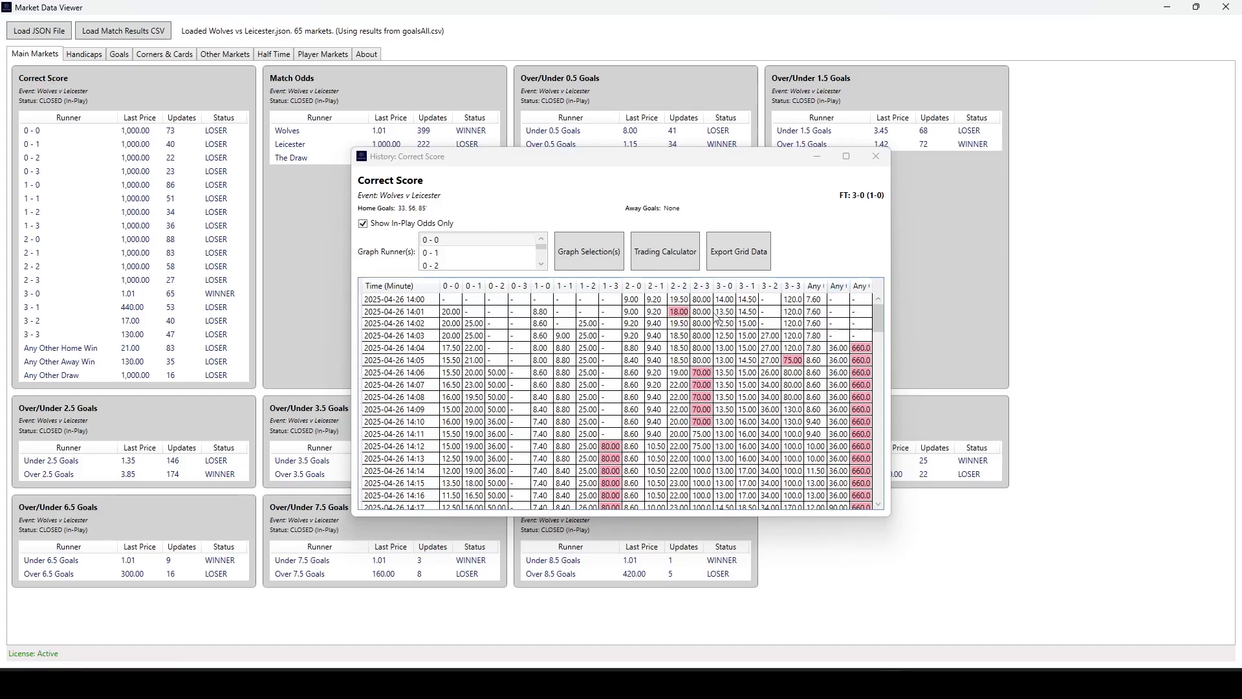
click(454, 244)
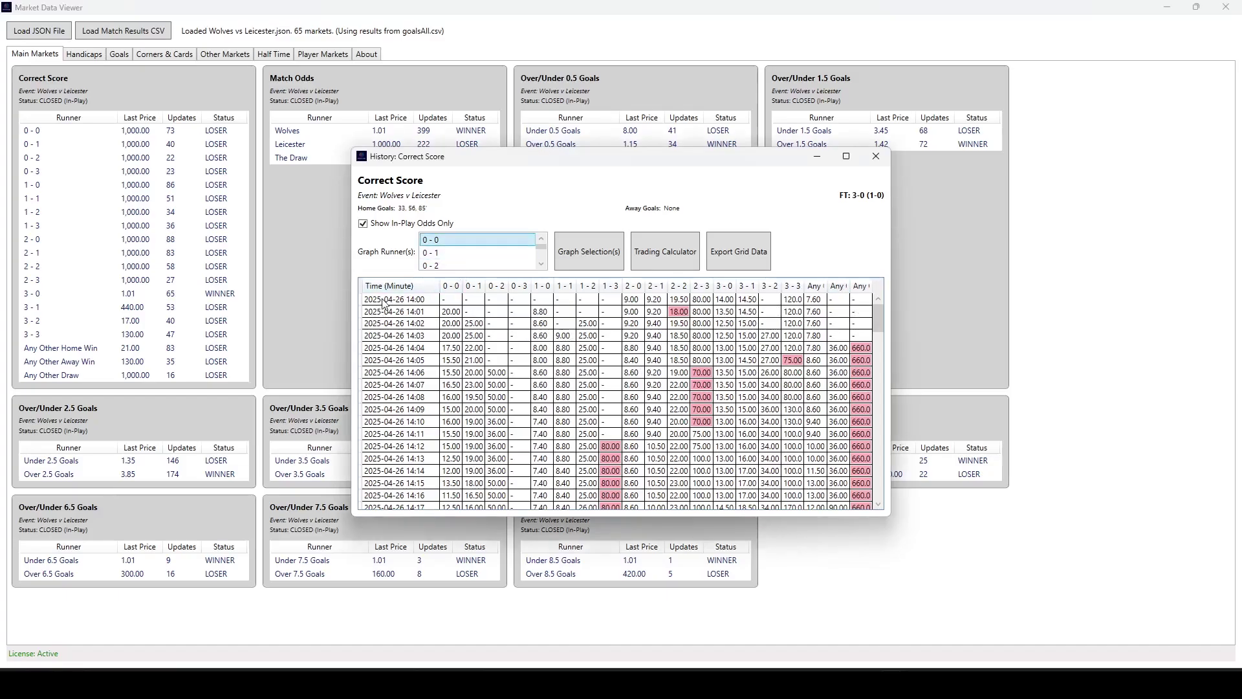
scroll(383, 309, down, 3)
scroll(399, 383, up, 1)
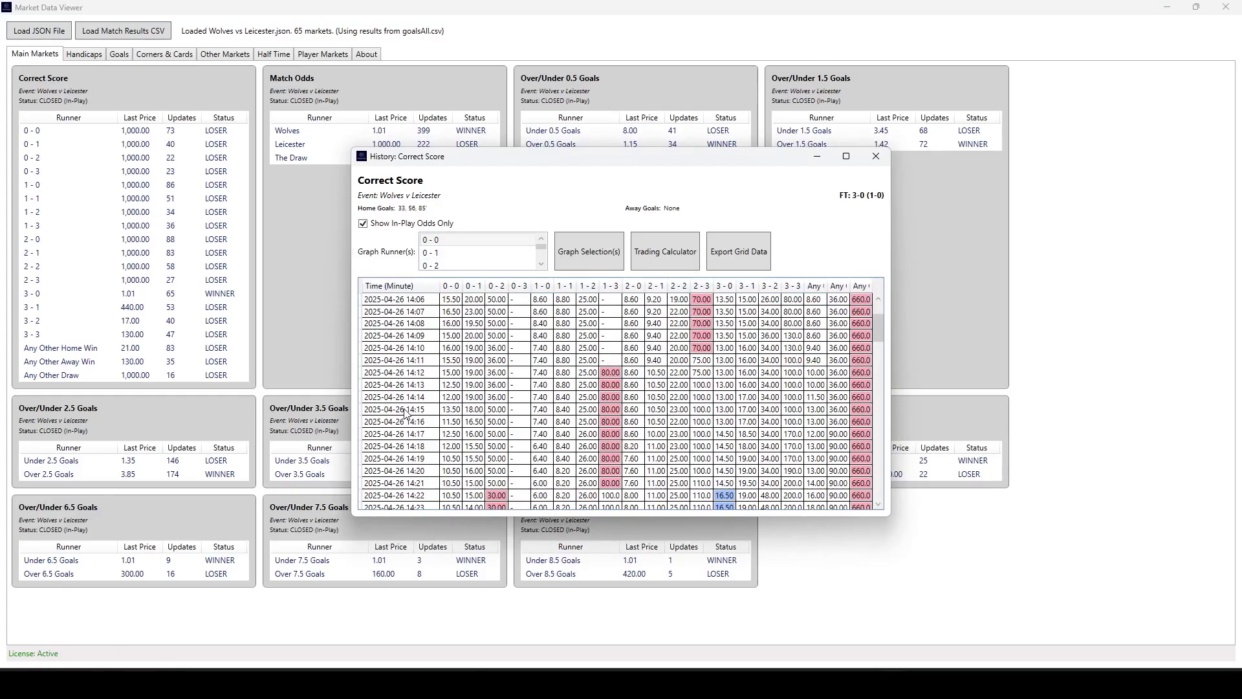
shift+click(407, 409)
click(463, 258)
scroll(469, 261, down, 1)
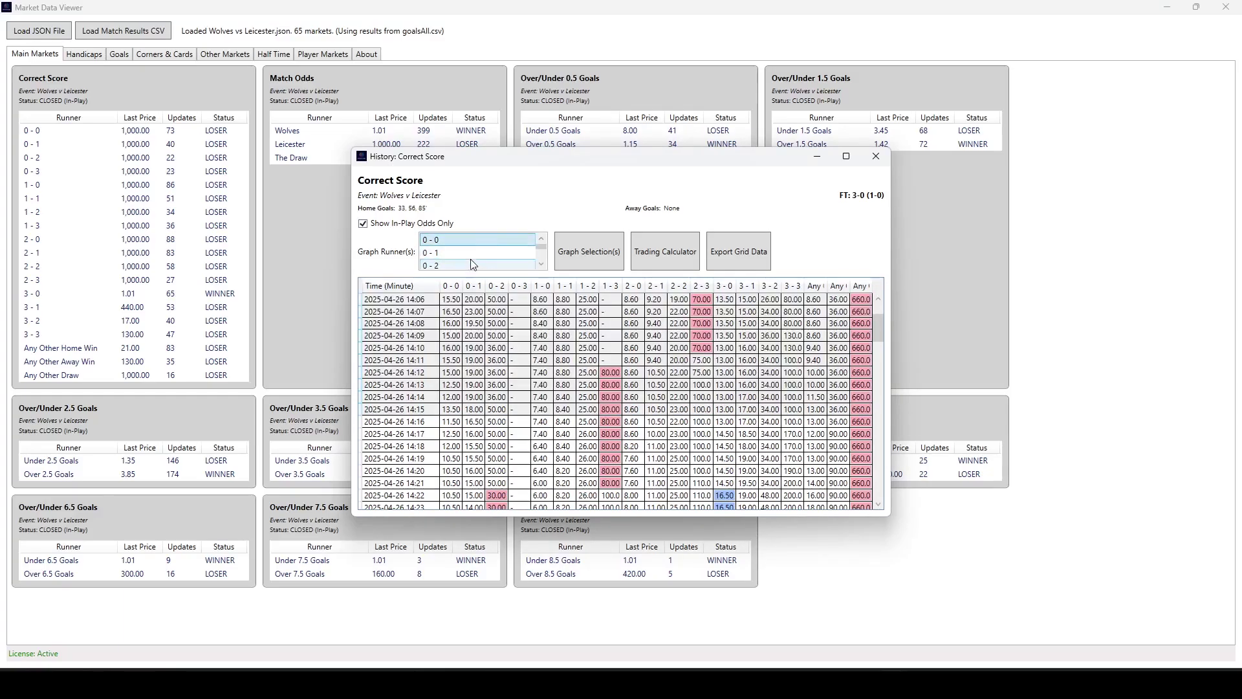
click(468, 254)
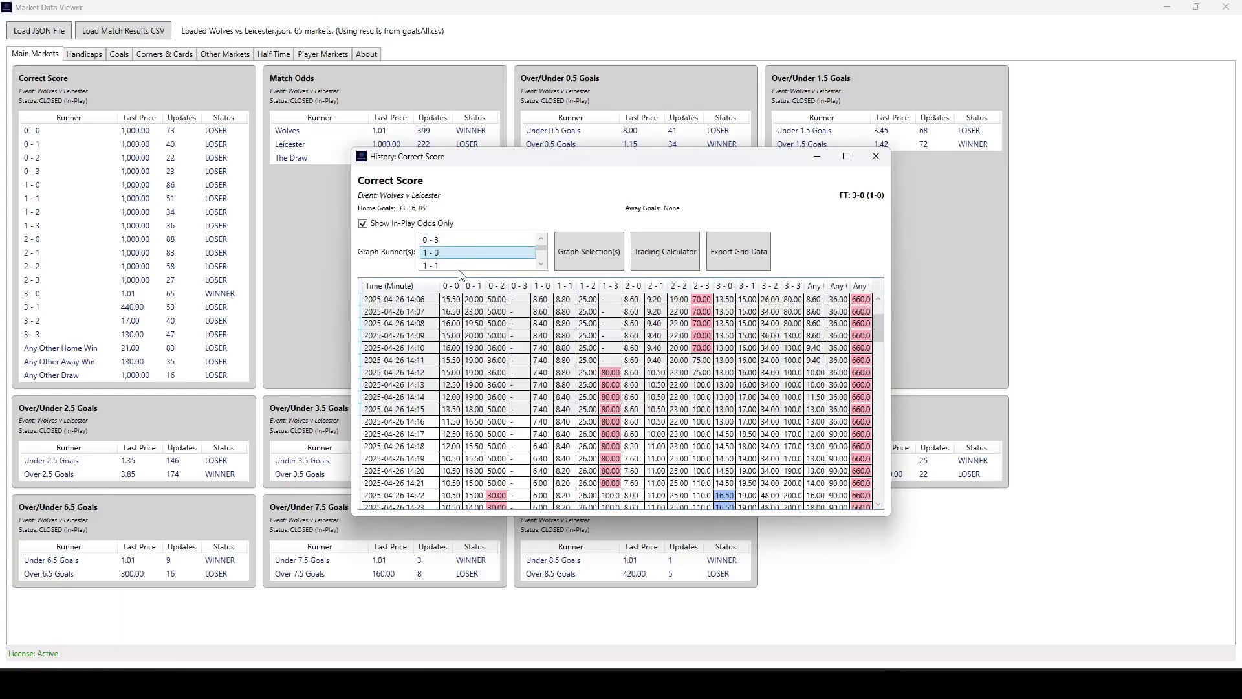
ctrl+click(460, 266)
click(596, 256)
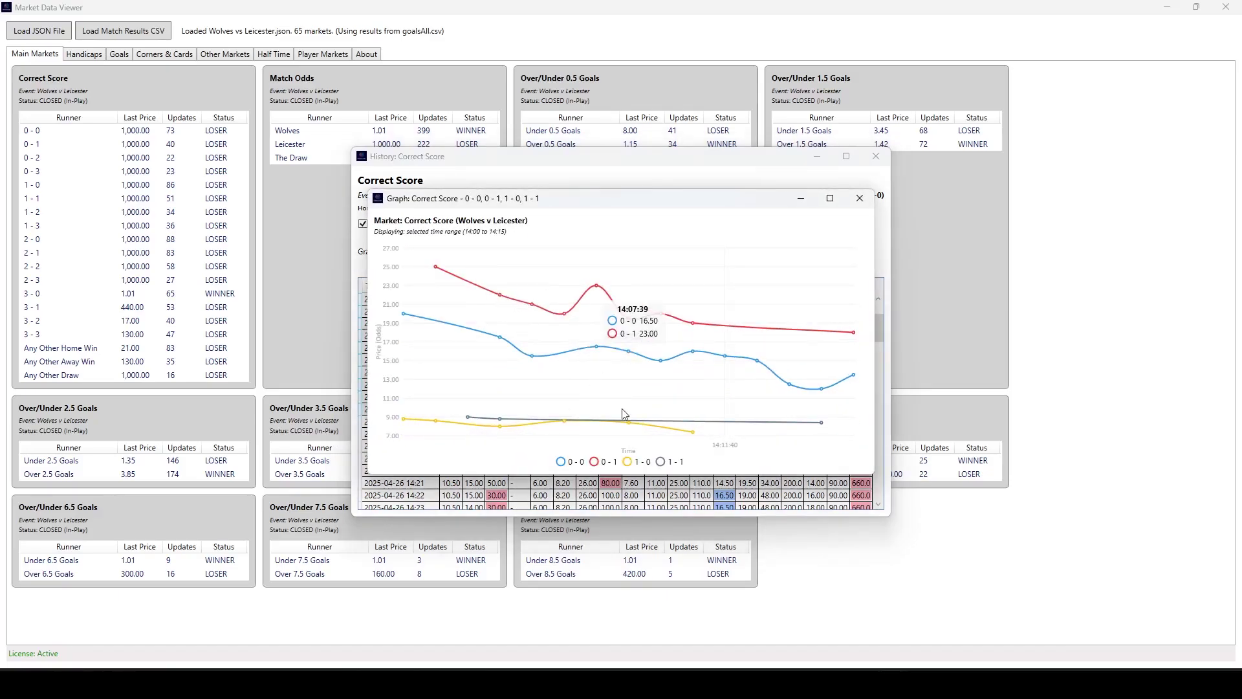
click(860, 198)
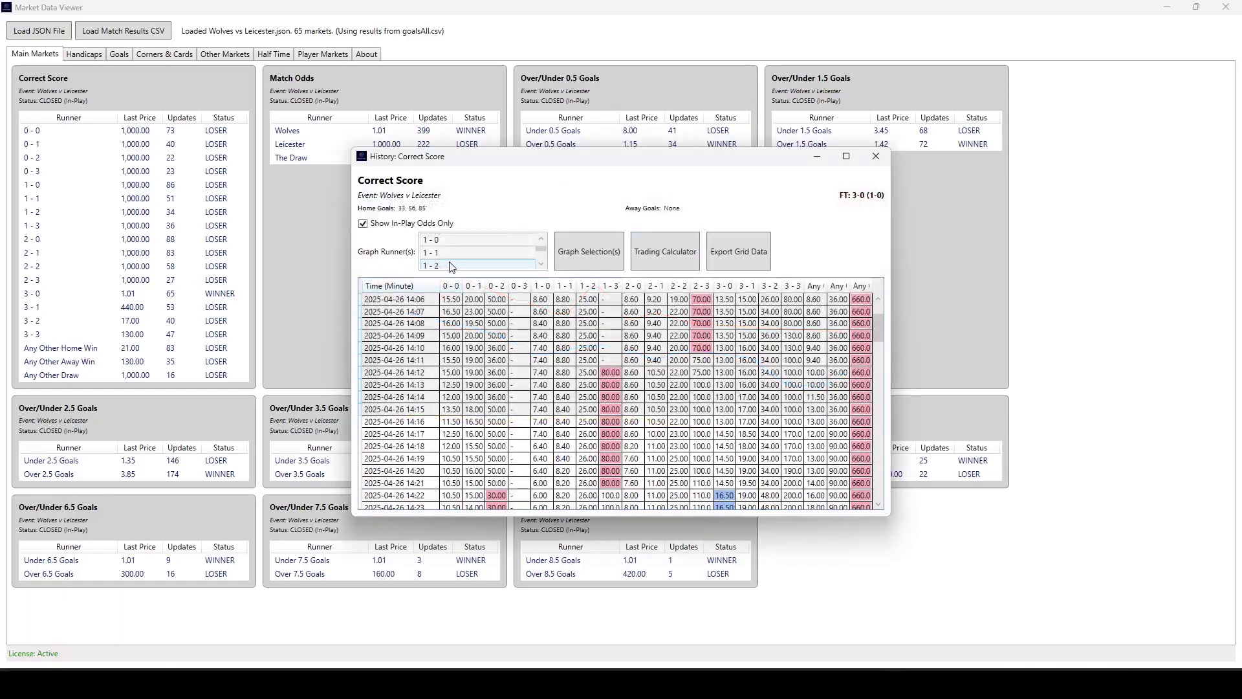
Graph every score line down to Any Other Draw, then close the chart
scroll(526, 263, up, 2)
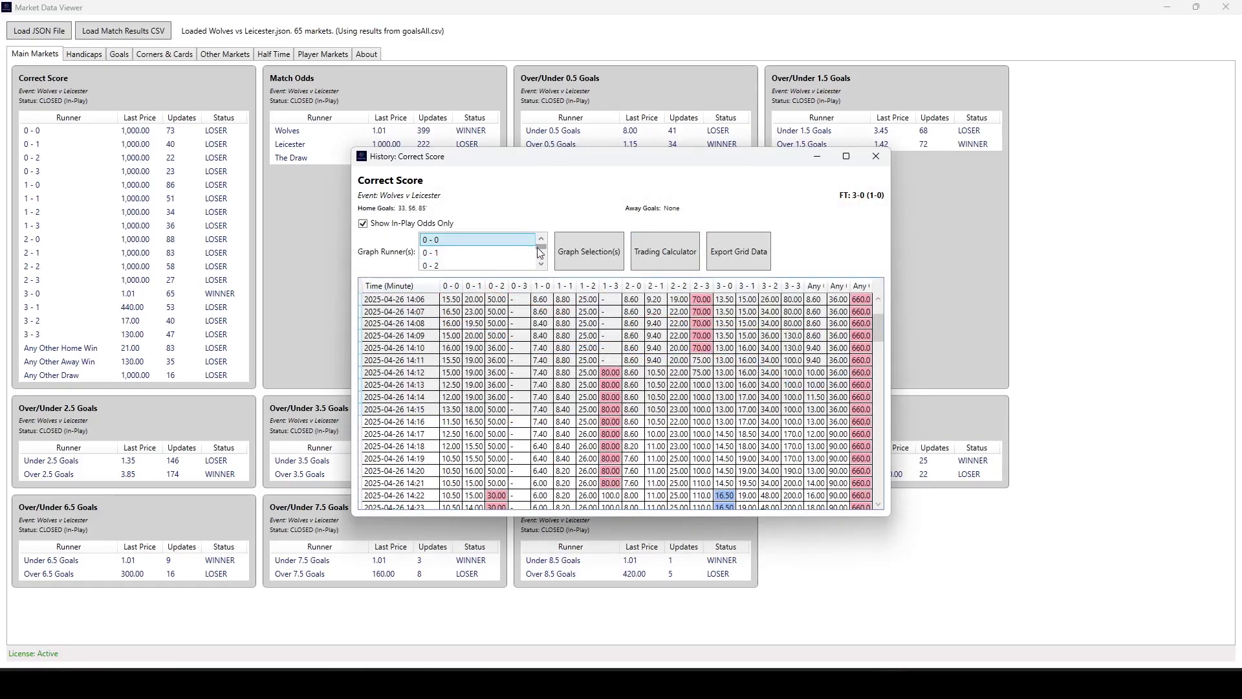
drag(540, 248, 537, 288)
shift+click(502, 265)
click(608, 257)
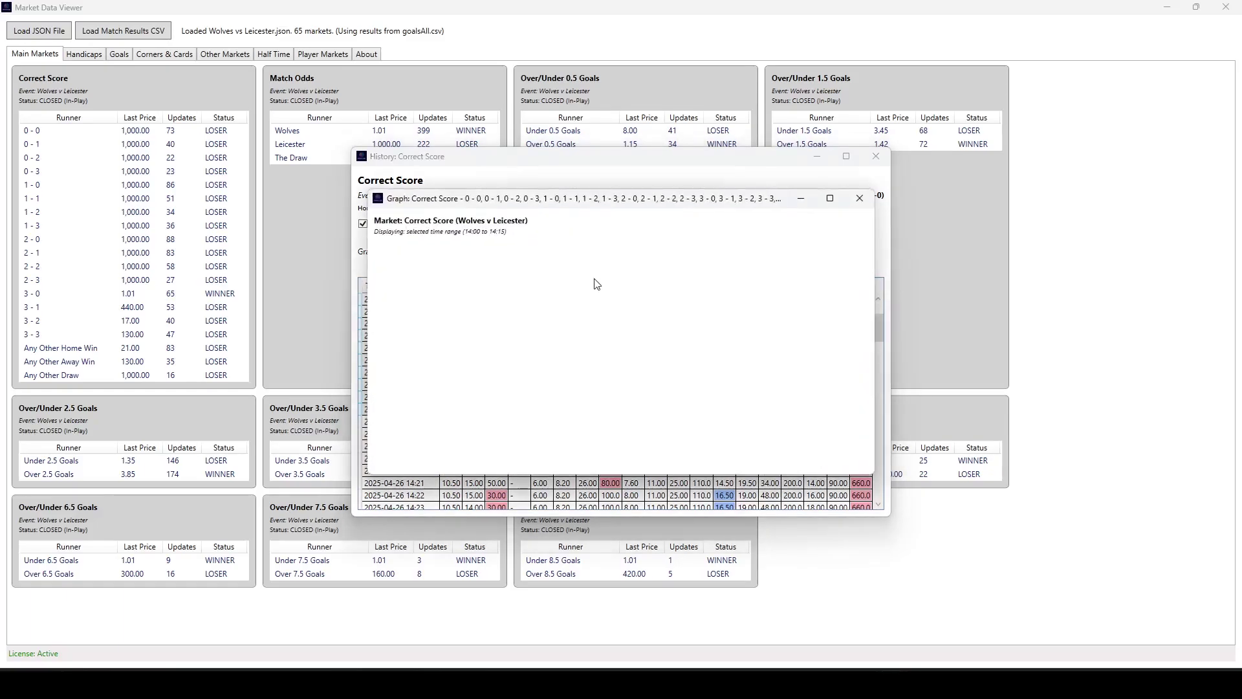
key(Escape)
scroll(540, 259, up, 1)
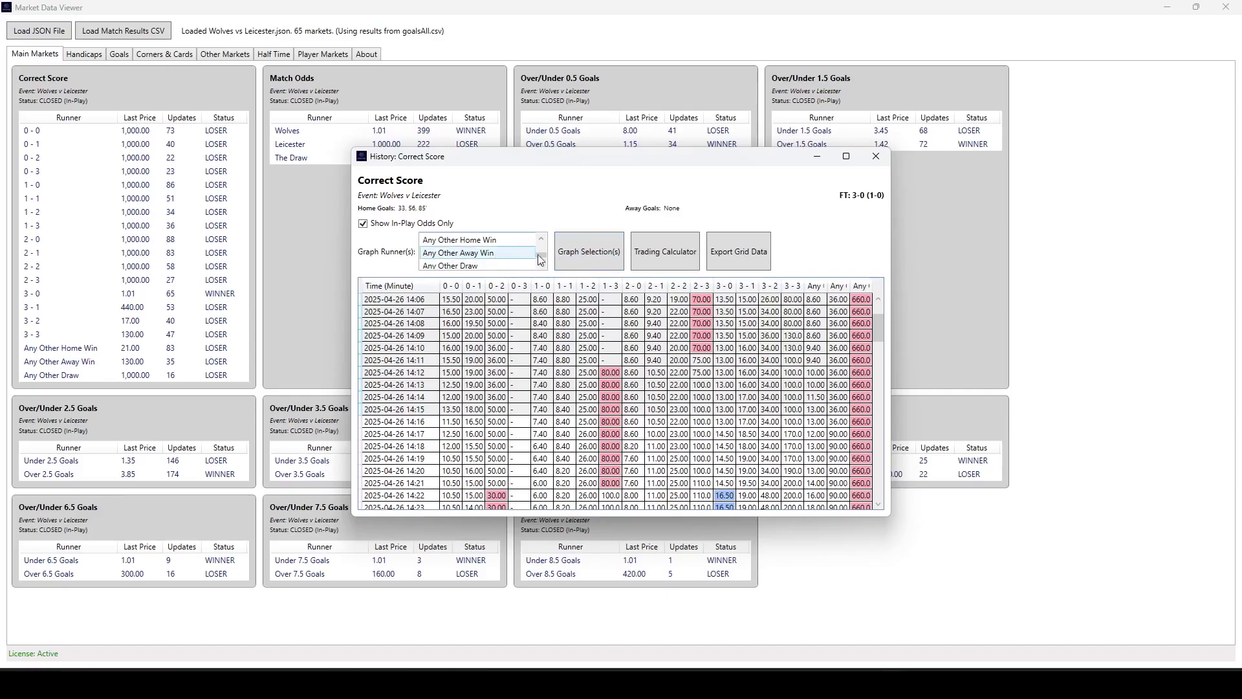
click(577, 254)
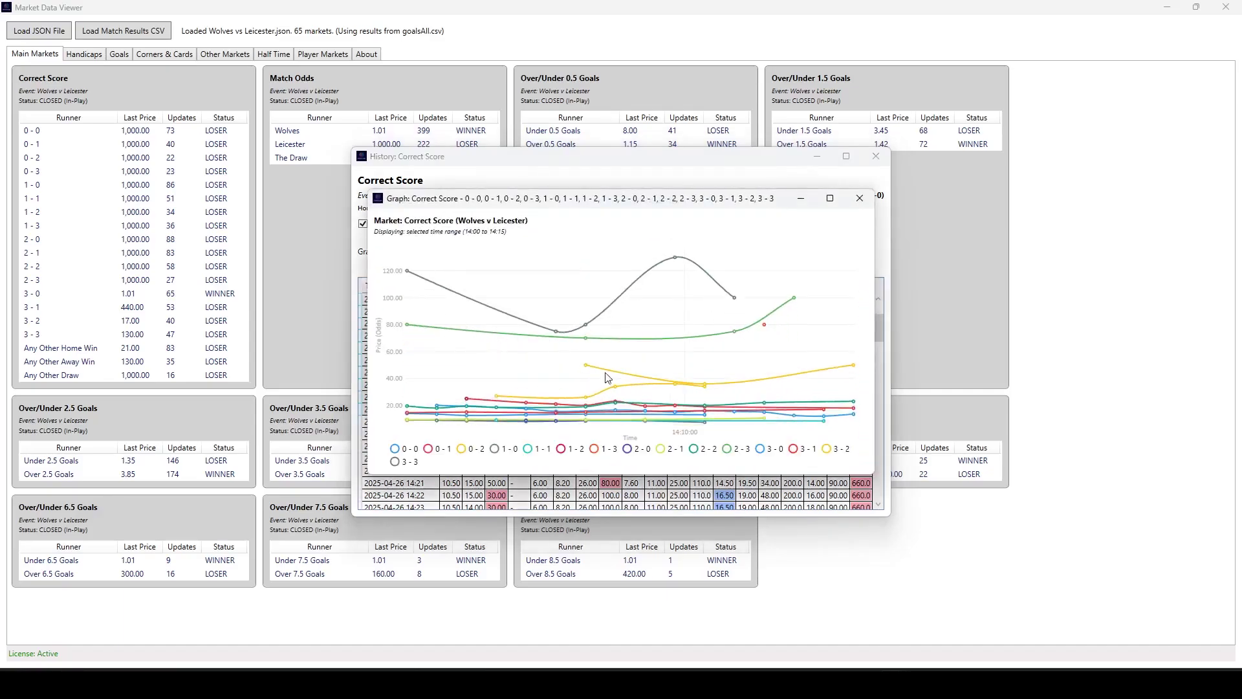
click(860, 198)
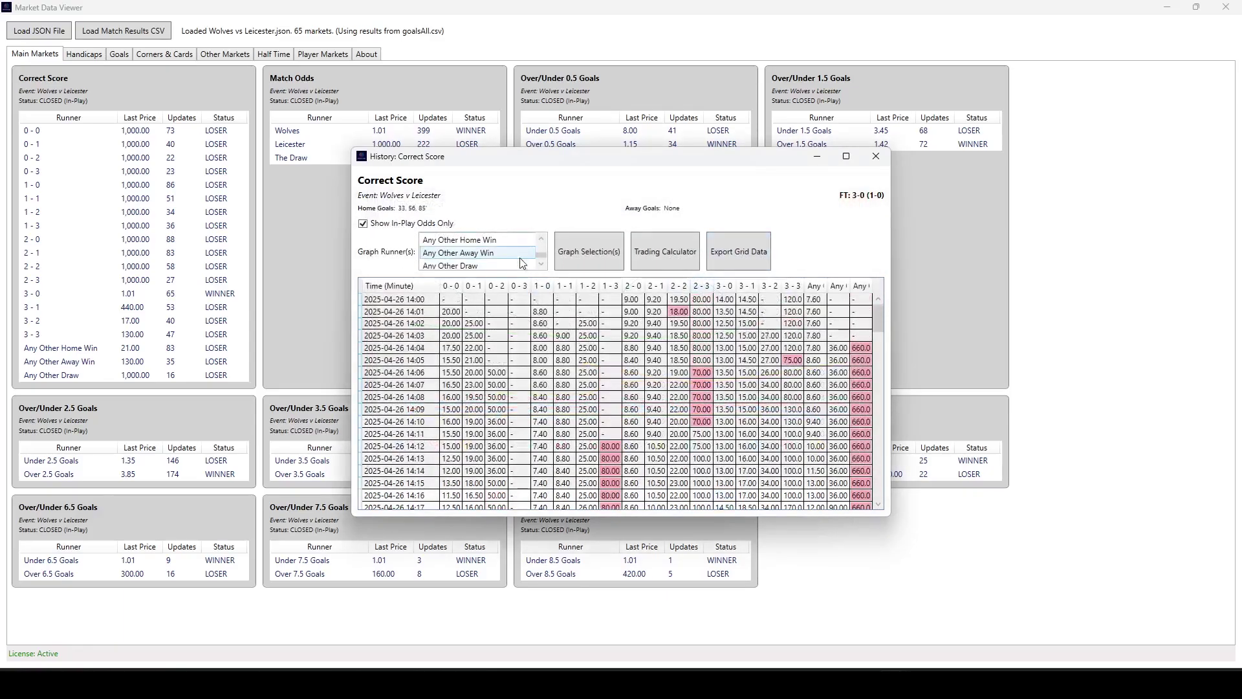
Chart 0 - 0, 2 - 0 and further chosen score lines, then close the graph
scroll(511, 255, up, 6)
click(488, 242)
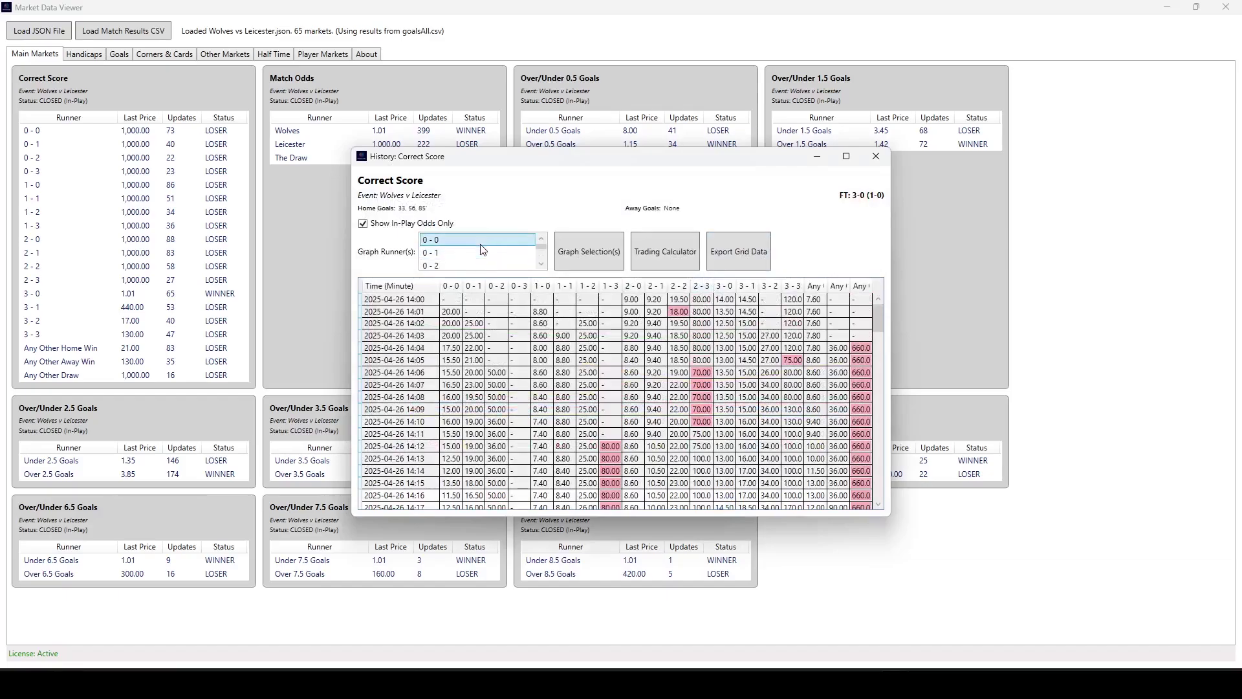
scroll(479, 256, down, 2)
click(474, 266)
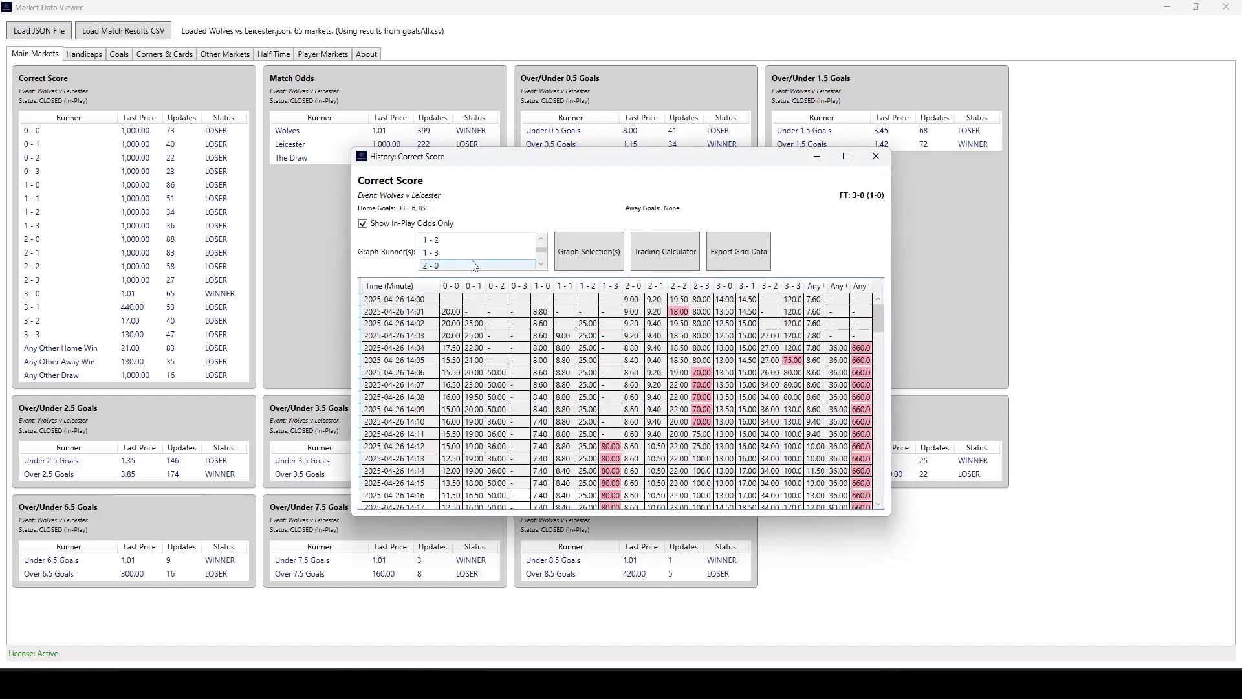
scroll(476, 256, up, 2)
click(477, 241)
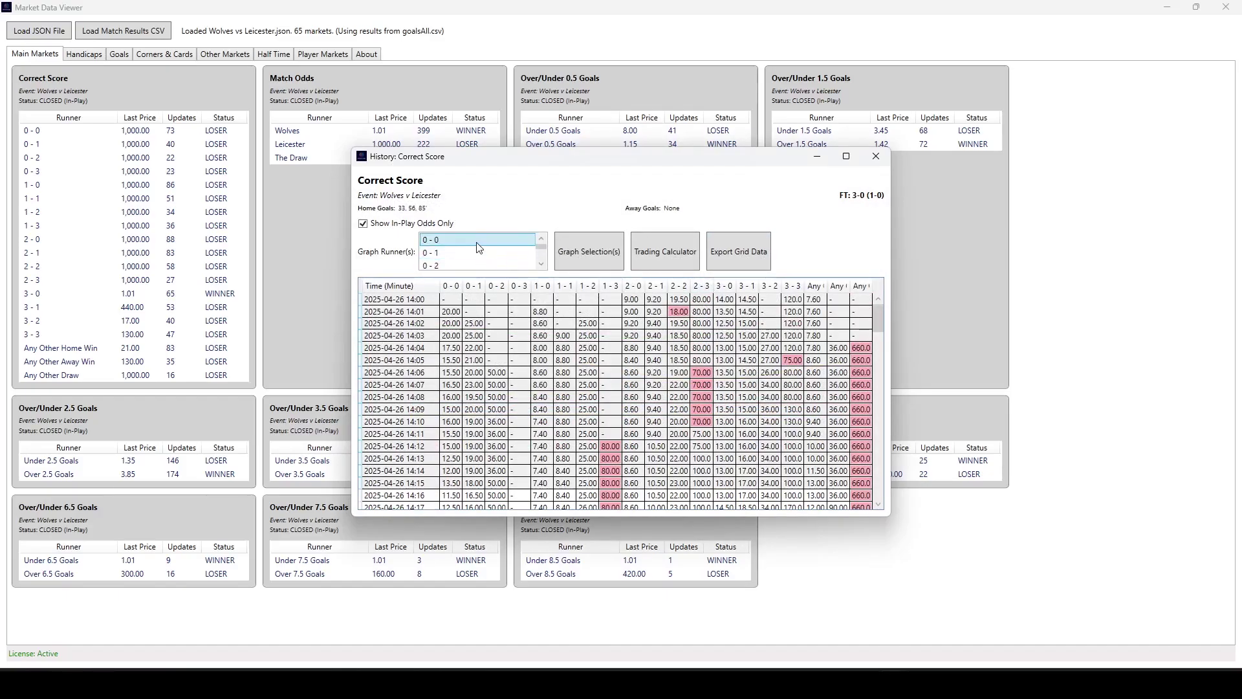
click(577, 259)
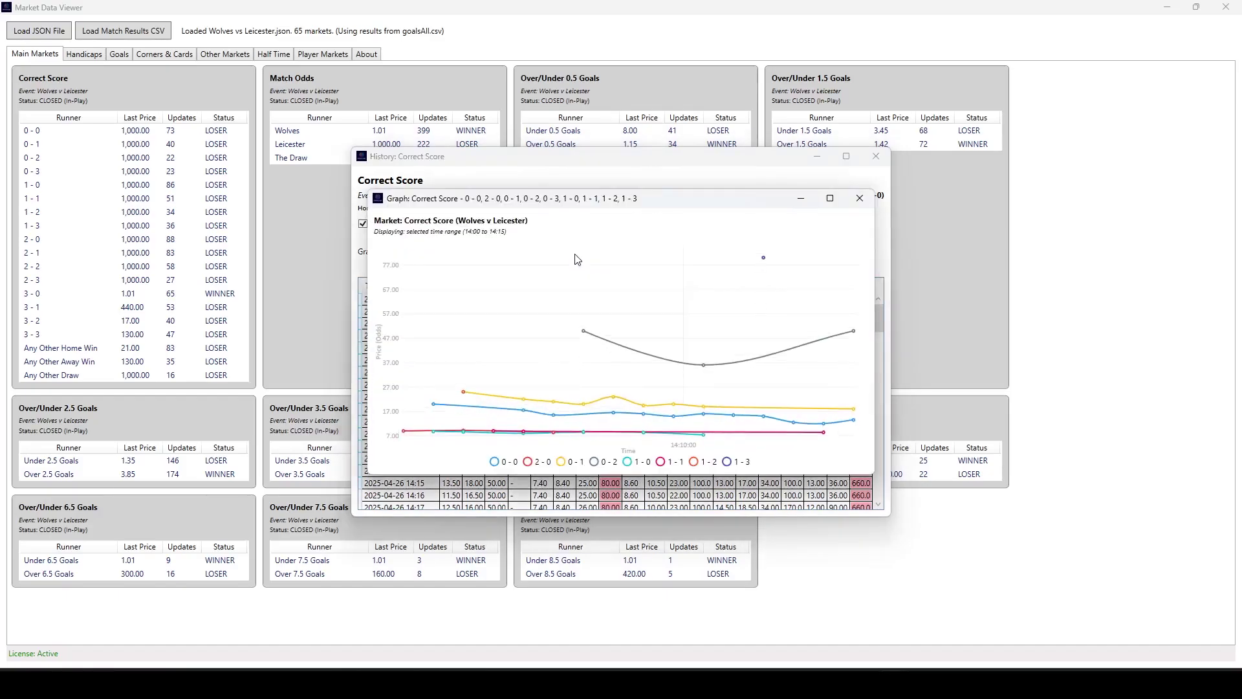
click(860, 198)
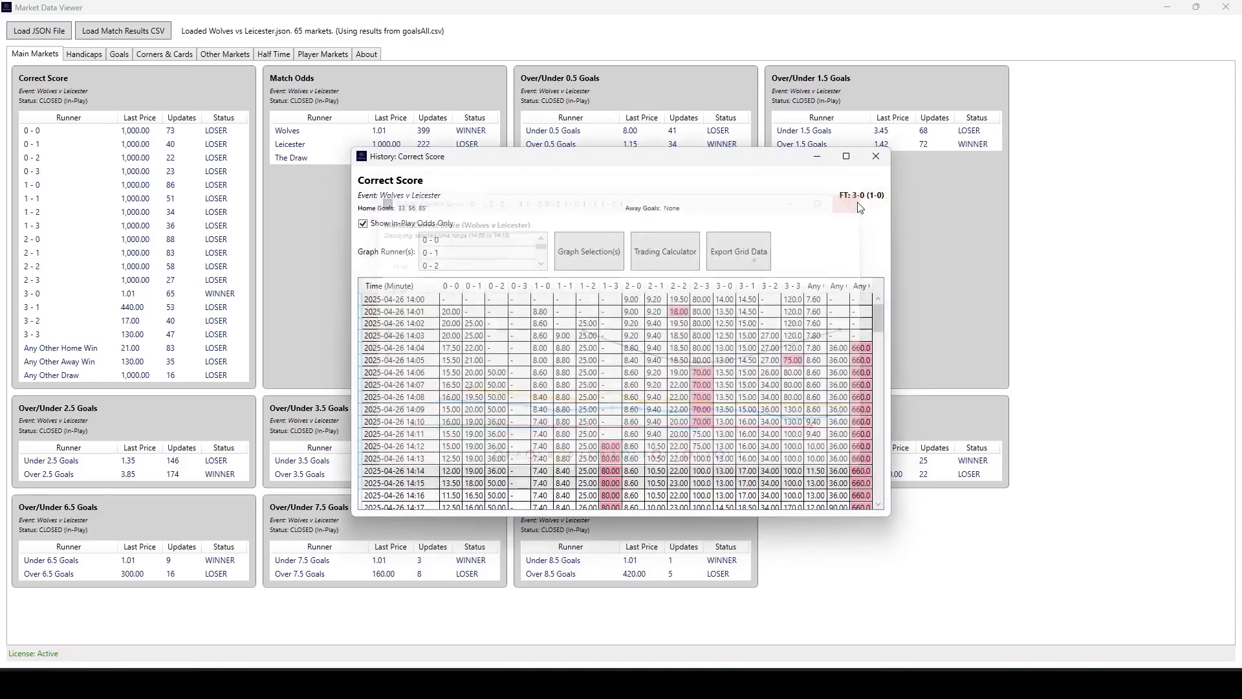
Dutch a £10 stake at 2% commission across 0-0, 0-1, 1-0 and 1-1
click(649, 255)
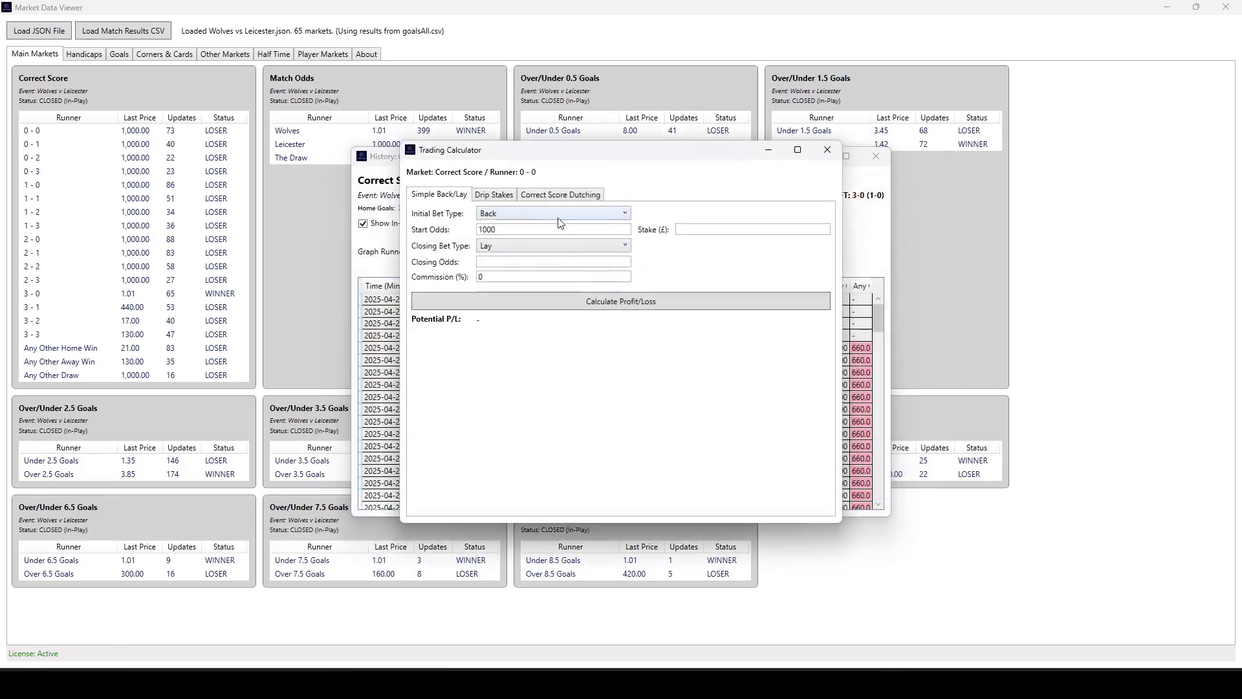
click(554, 195)
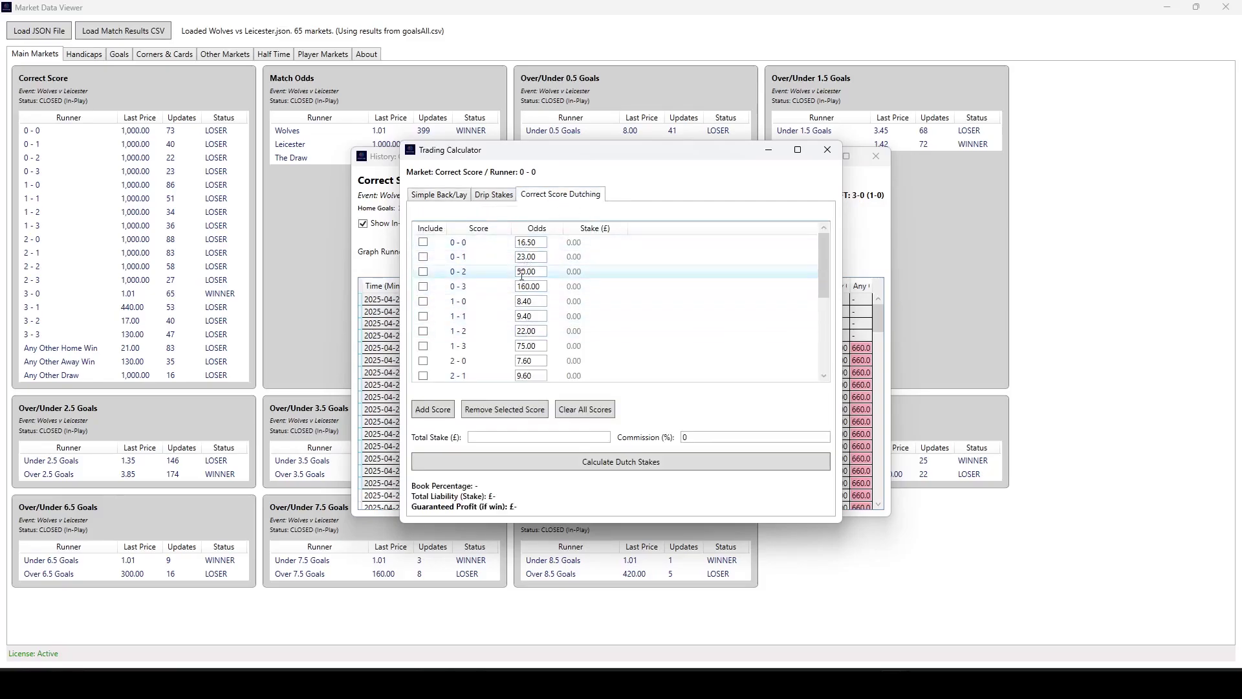
click(424, 243)
click(424, 257)
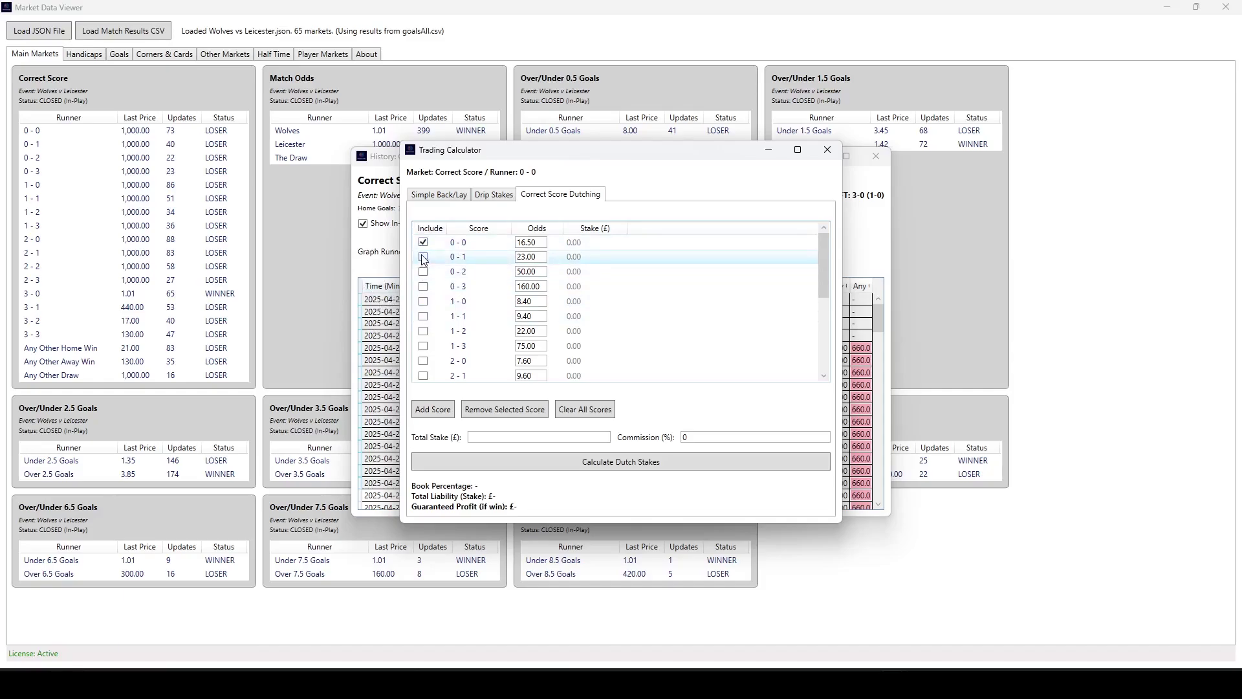
click(424, 302)
click(424, 317)
click(508, 438)
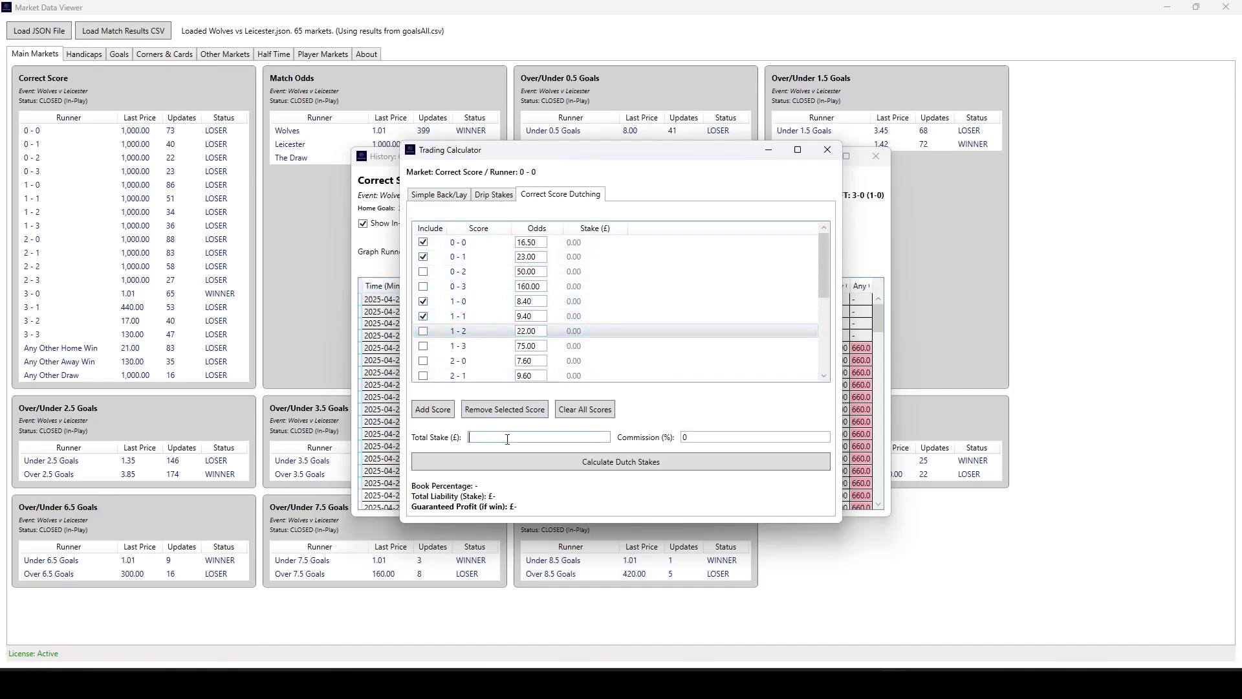
key(Tab)
text(2)
click(666, 456)
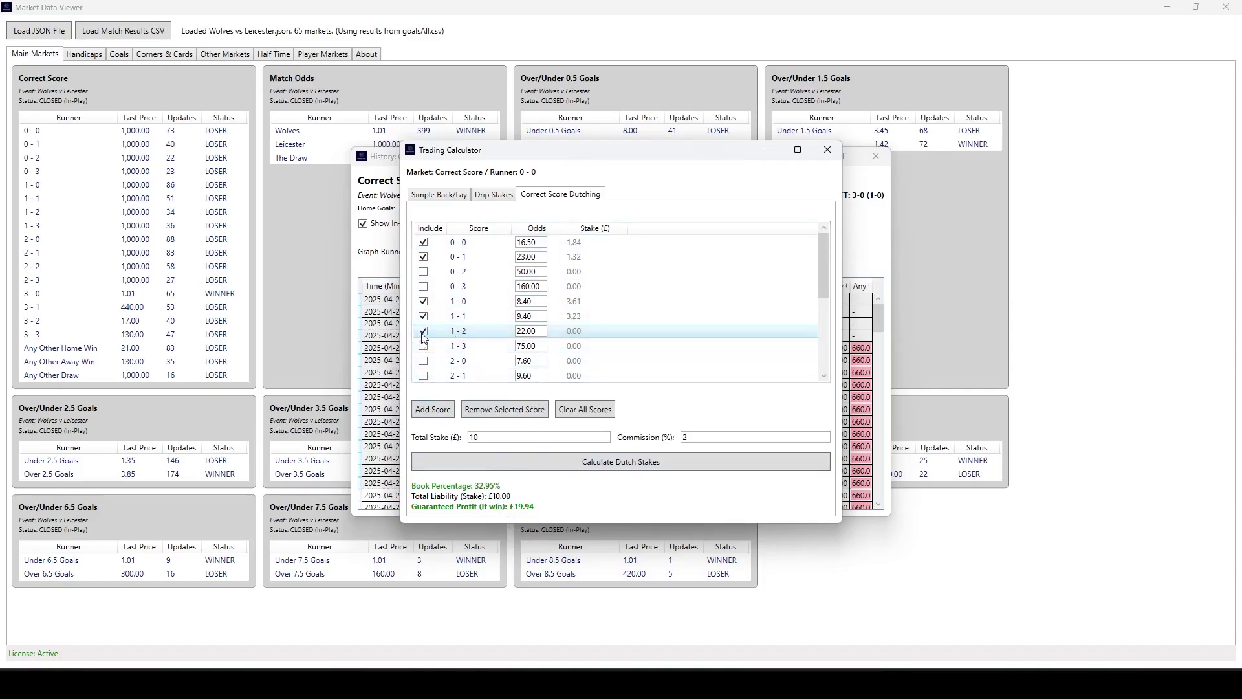
Recalculate with 1-2 included and 0-1 excluded, then close the calculator and history
click(584, 462)
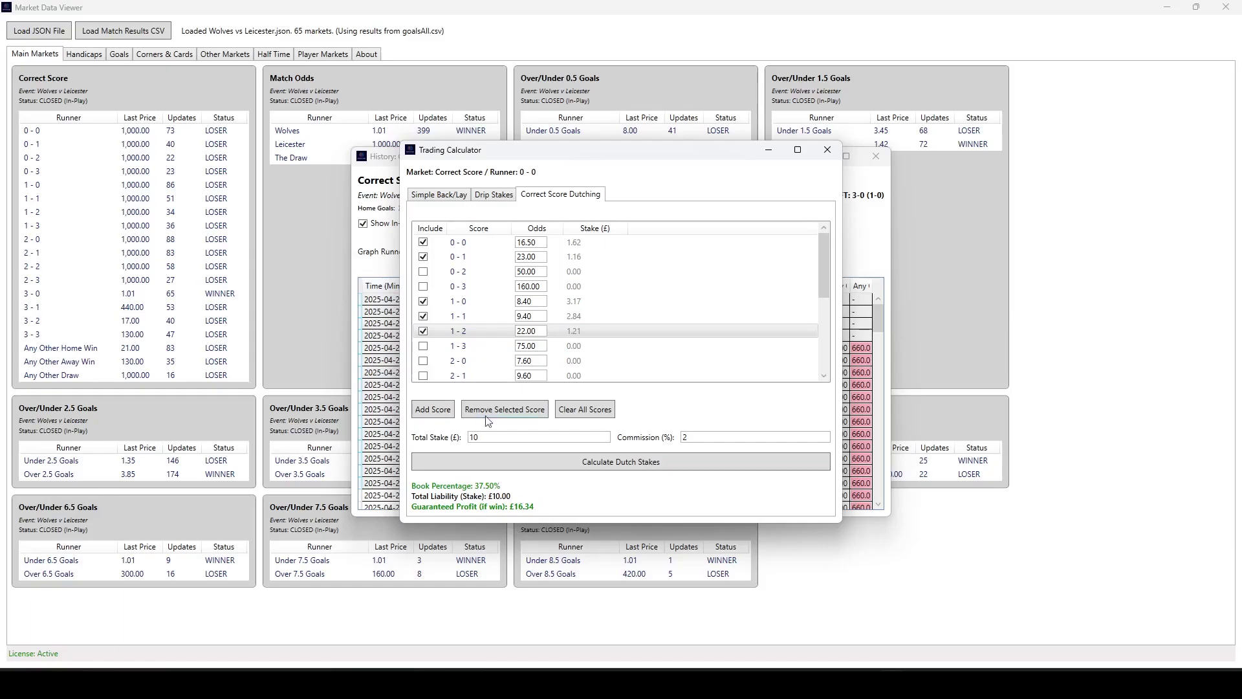
click(423, 257)
click(597, 464)
click(65, 375)
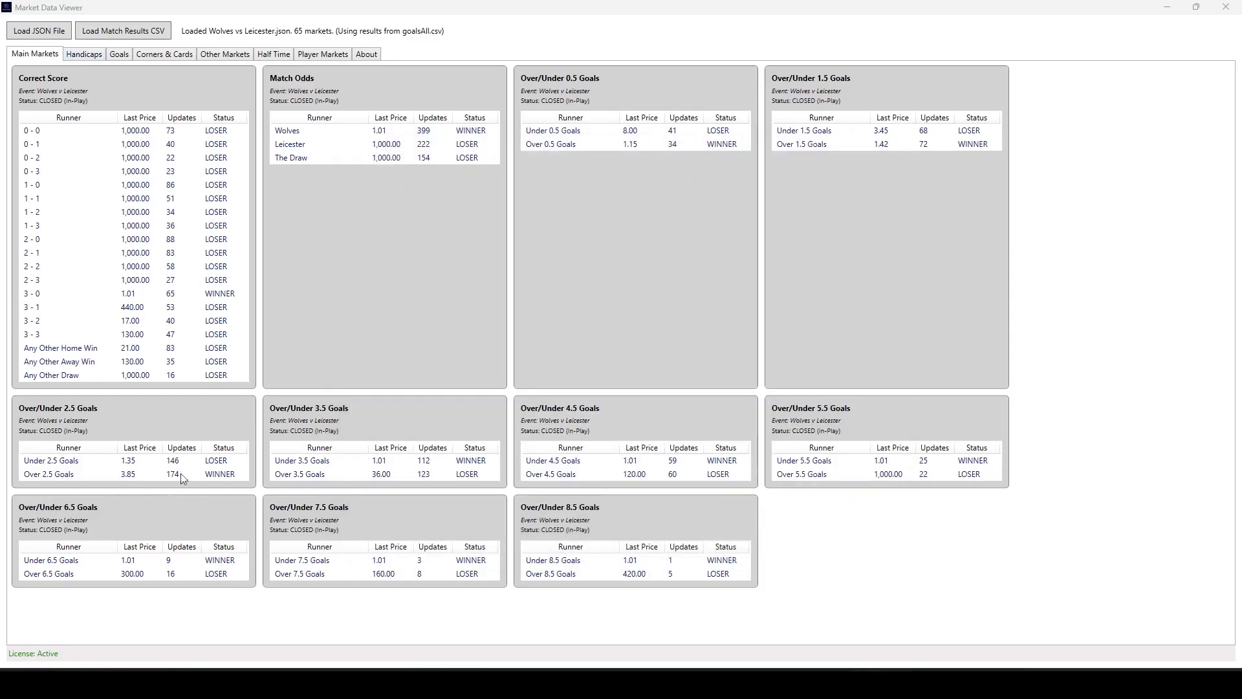
Chart Under and Over 2.5 Goals odds for 14:26–14:37, then close the graph
double_click(142, 475)
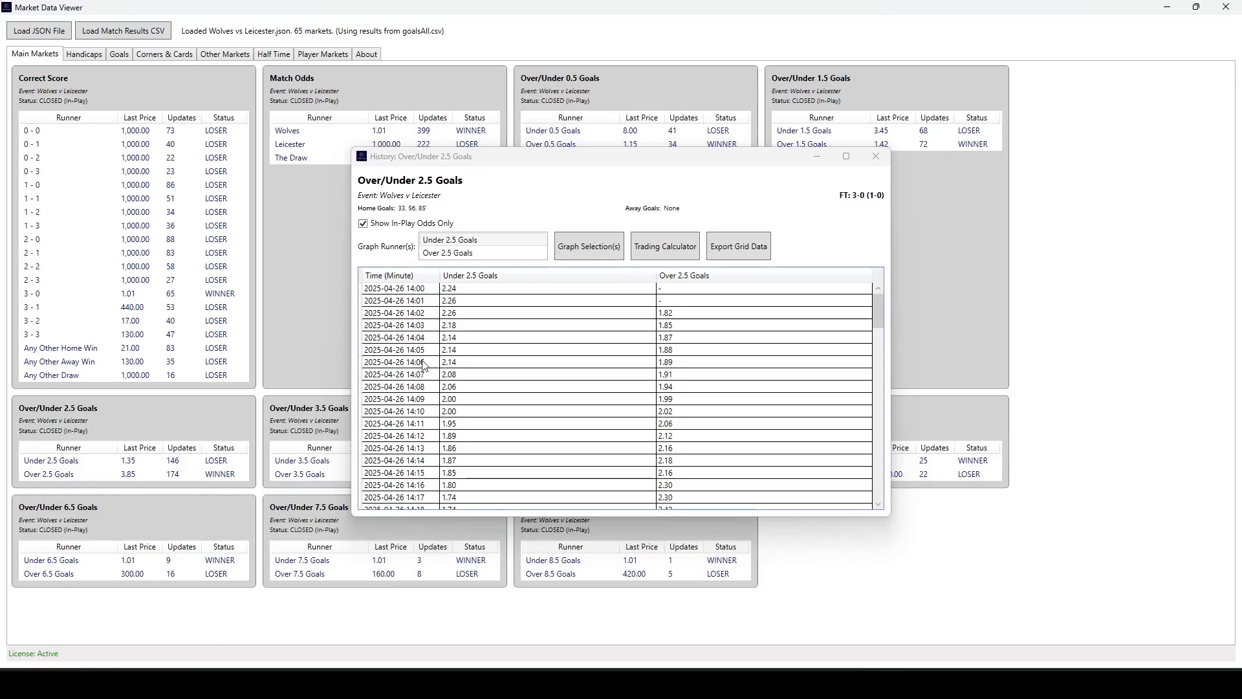
scroll(514, 303, down, 6)
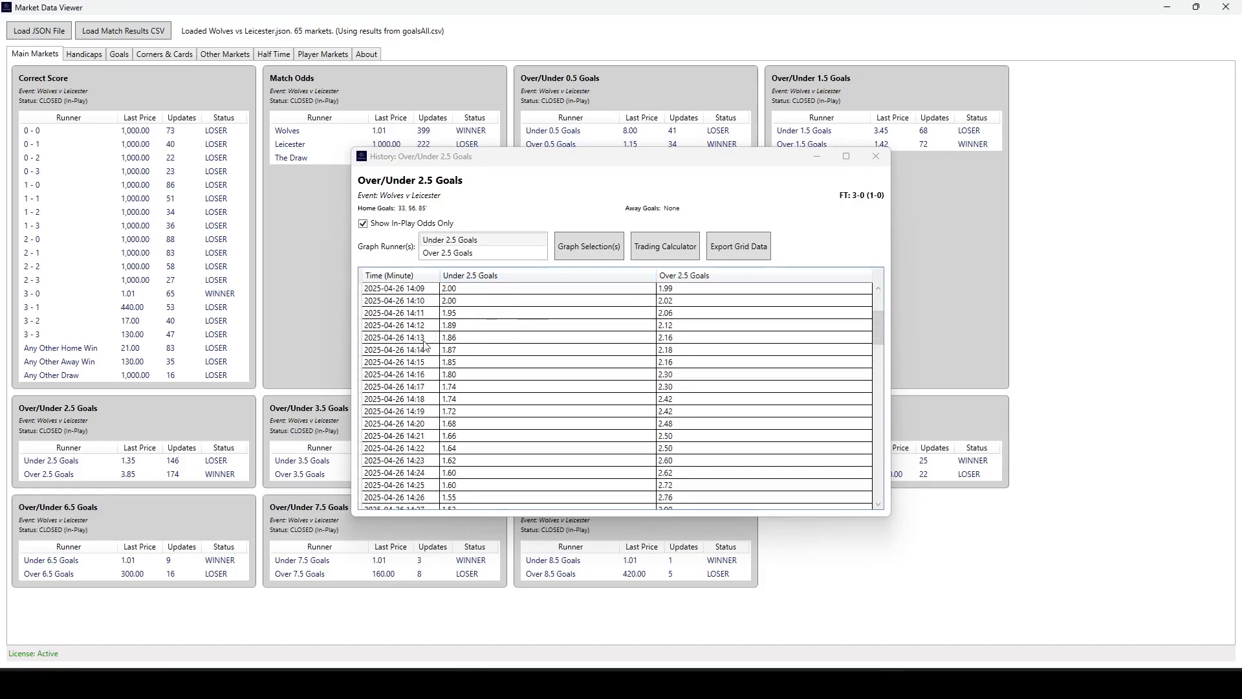
scroll(421, 433, down, 1)
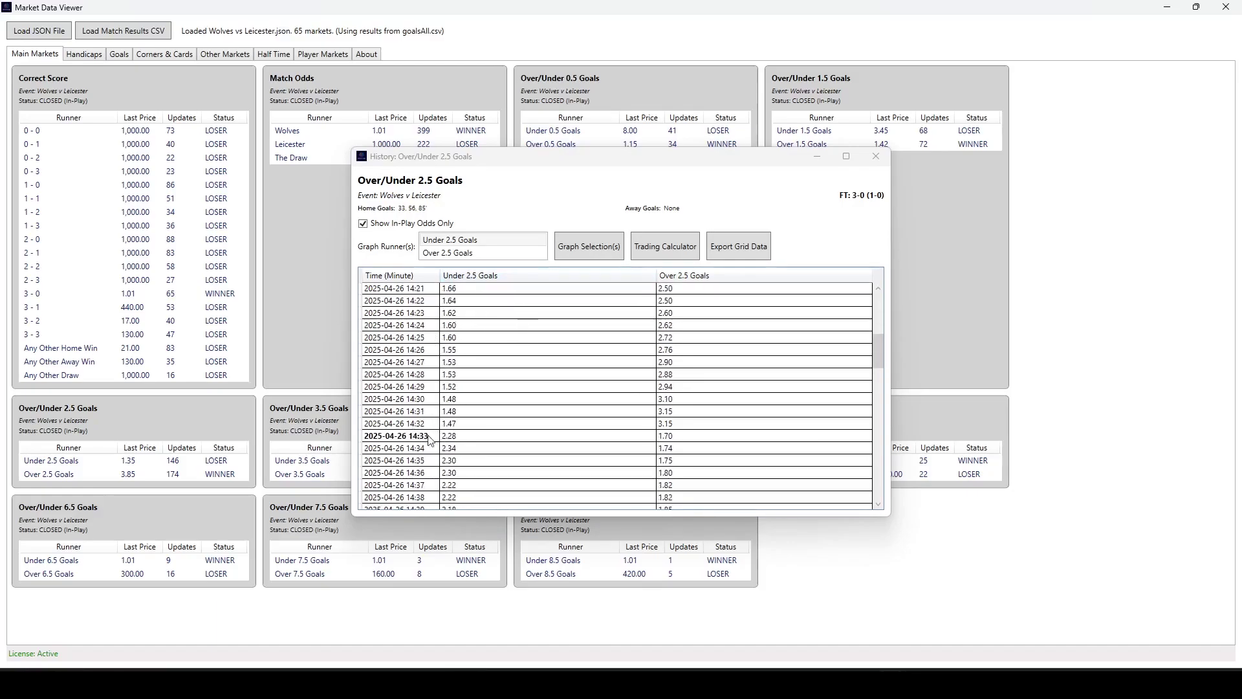
click(408, 352)
shift+click(424, 485)
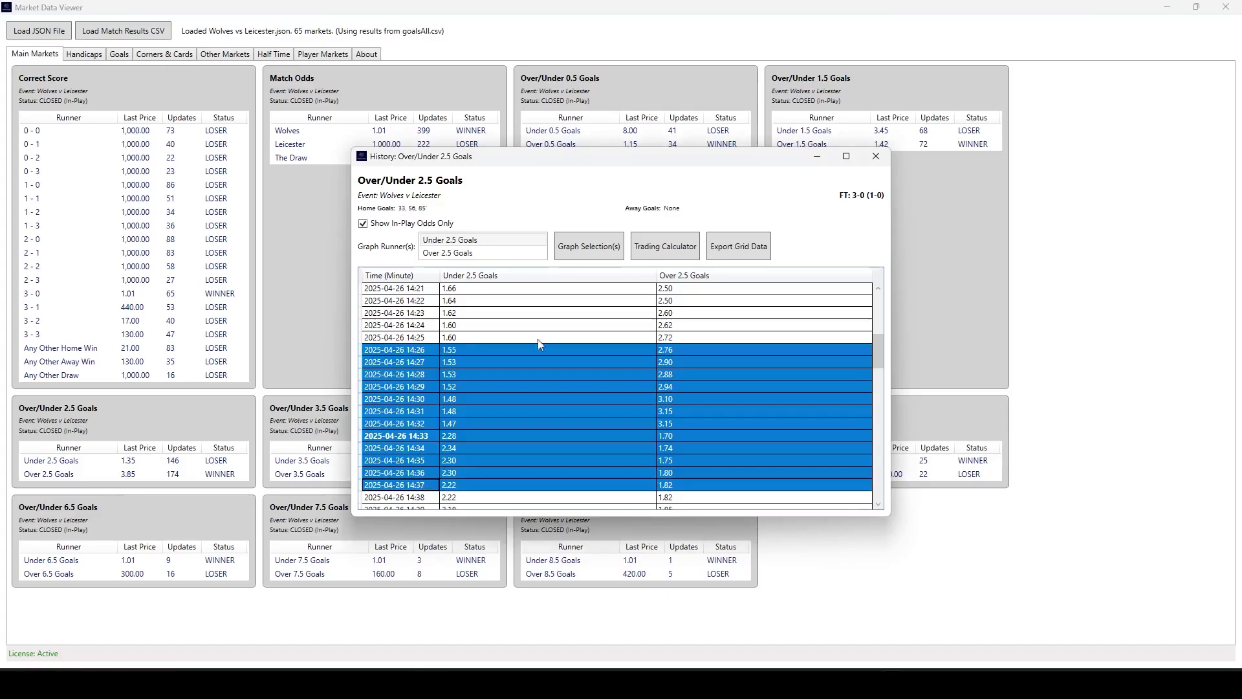
click(497, 258)
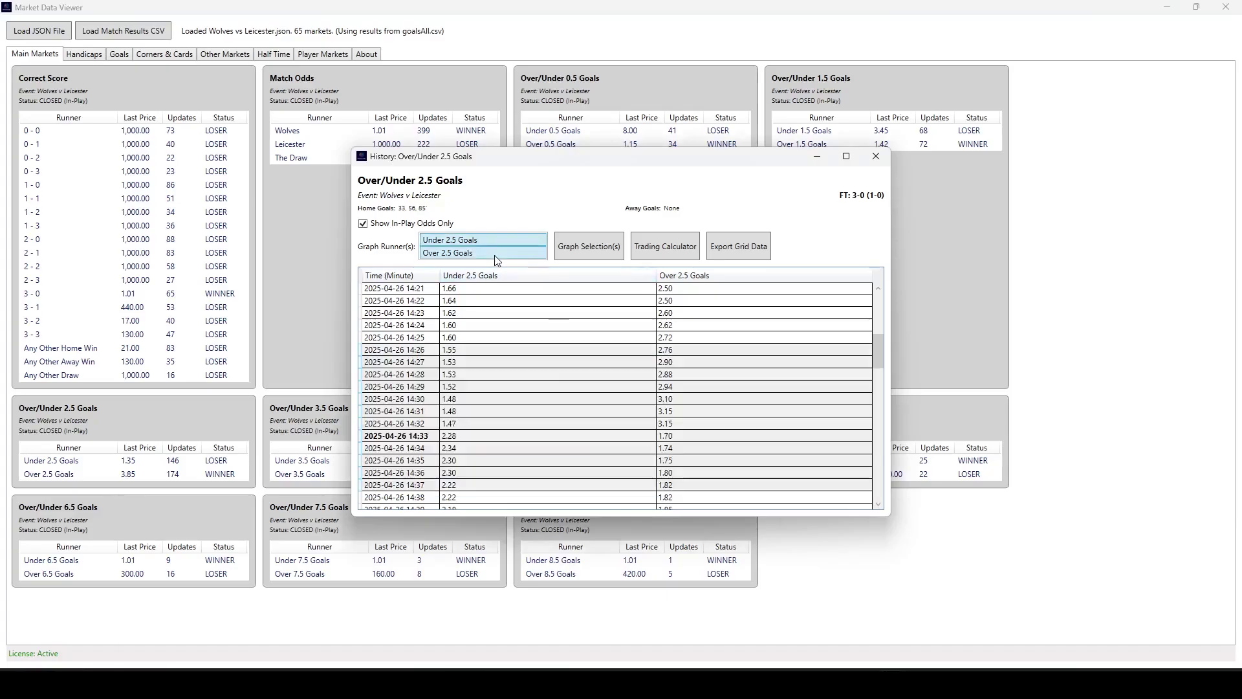
click(563, 247)
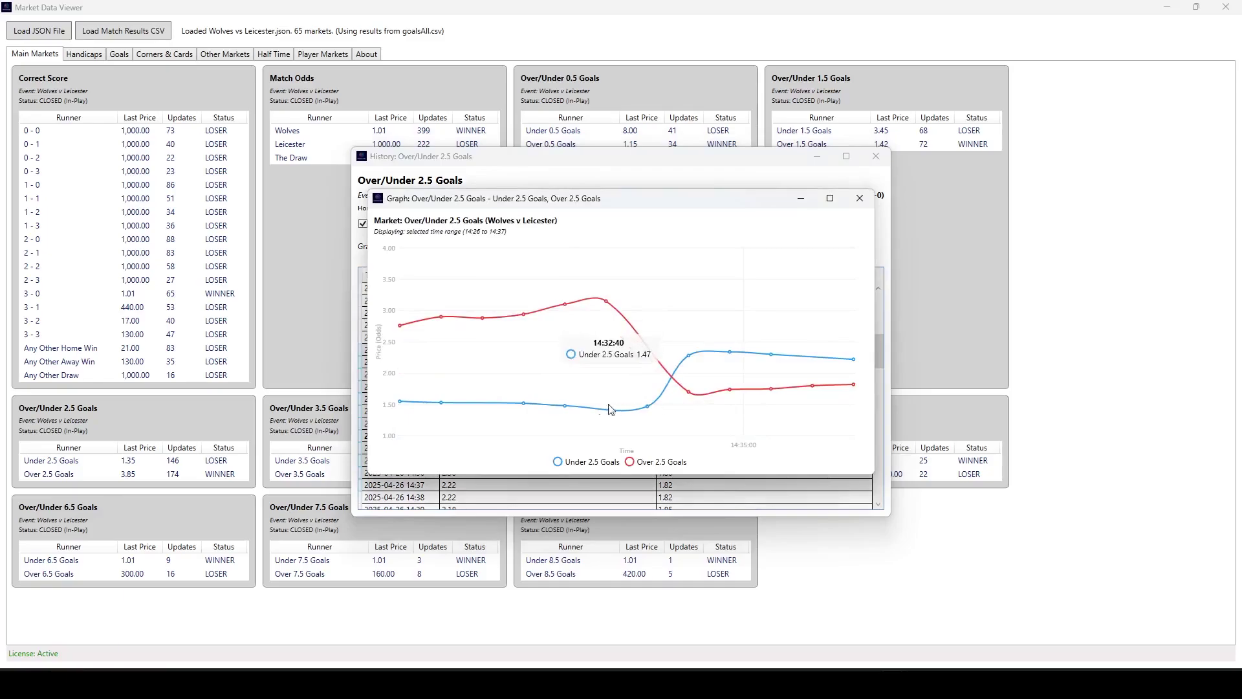
mouse_move(647, 378)
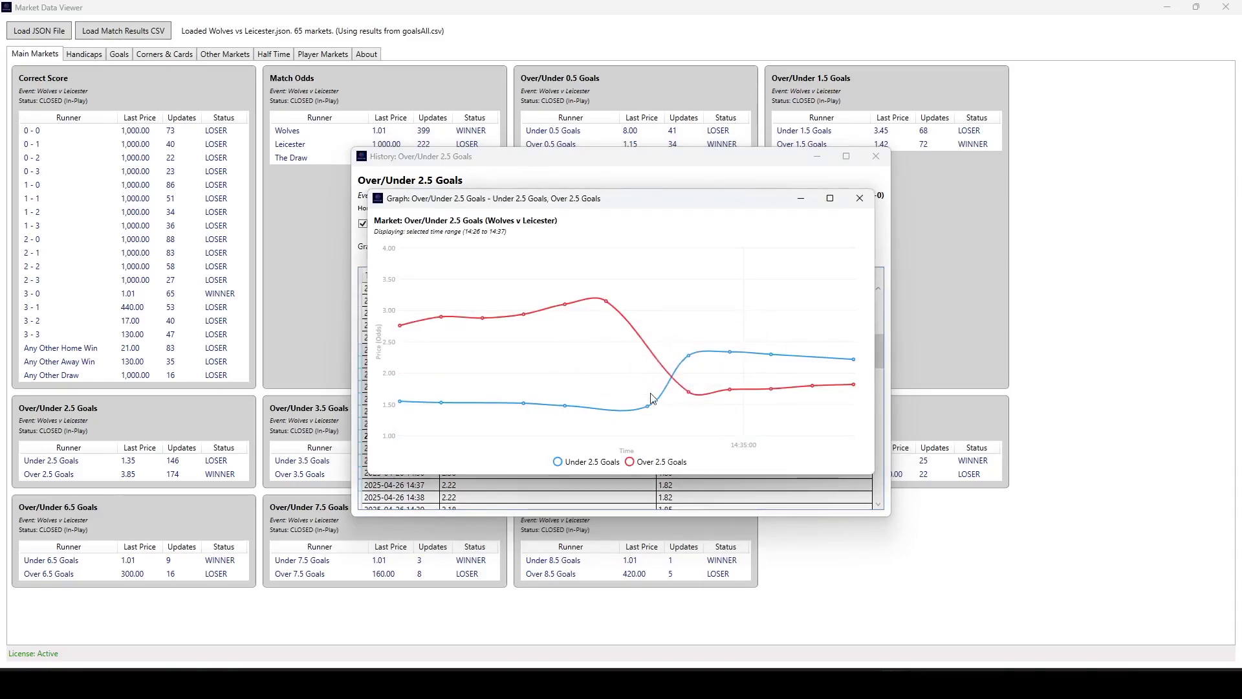
click(860, 198)
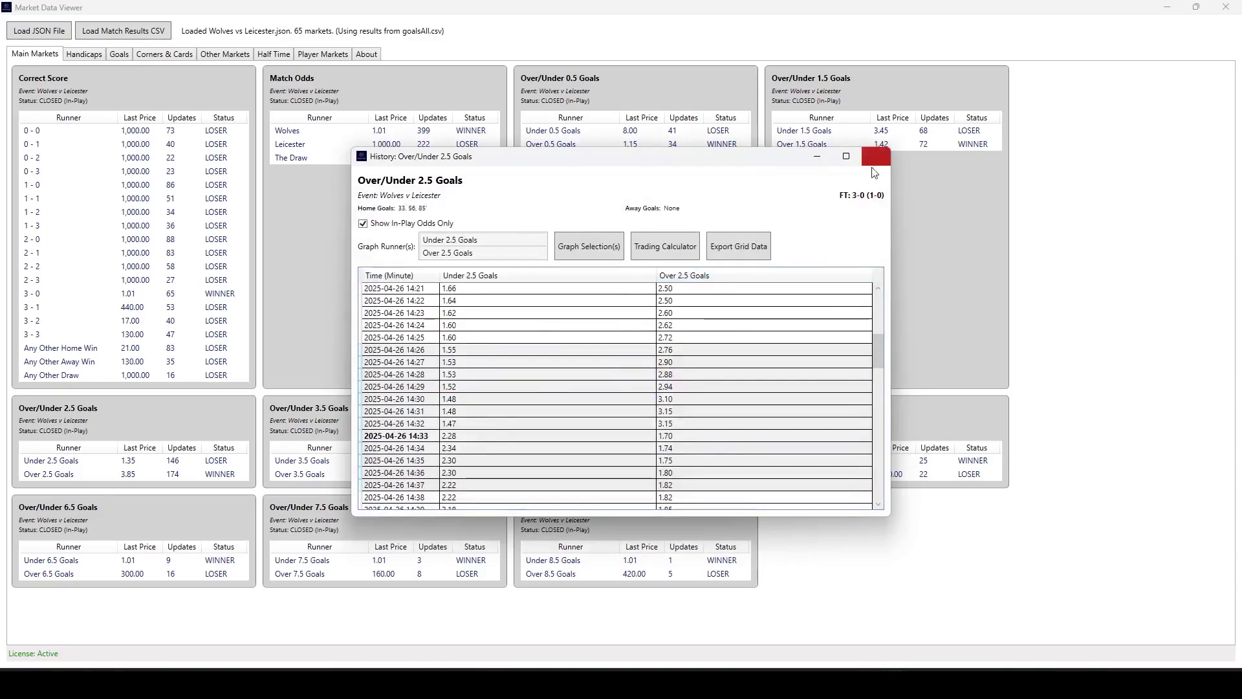
Swap to the Over/Under 3.5 Goals history and graph both runners across all rows
click(876, 156)
double_click(401, 468)
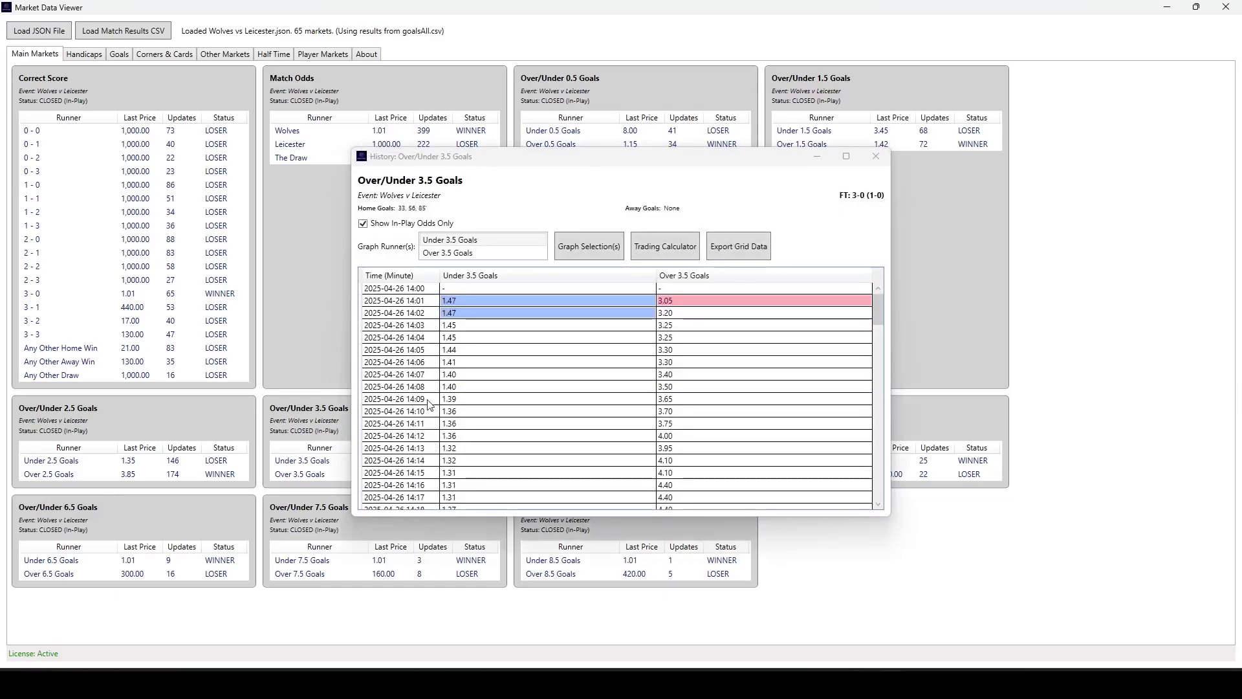
click(419, 292)
scroll(453, 304, down, 6)
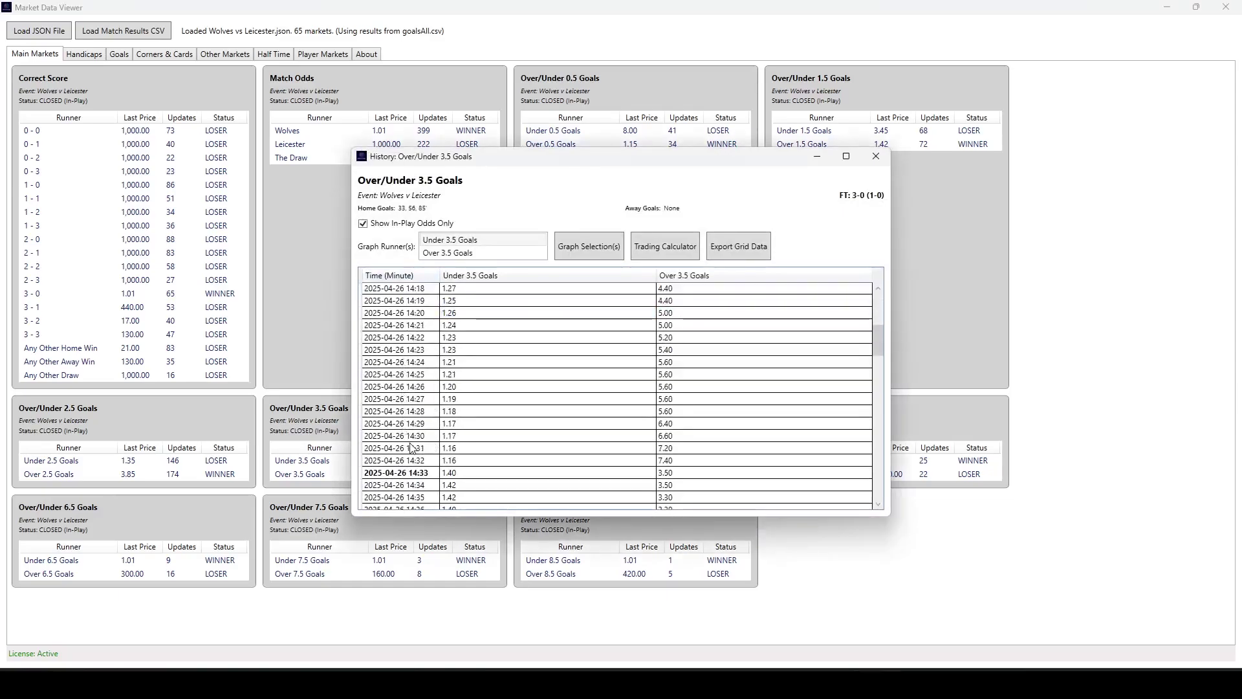
key(ctrl+a)
ctrl+click(499, 256)
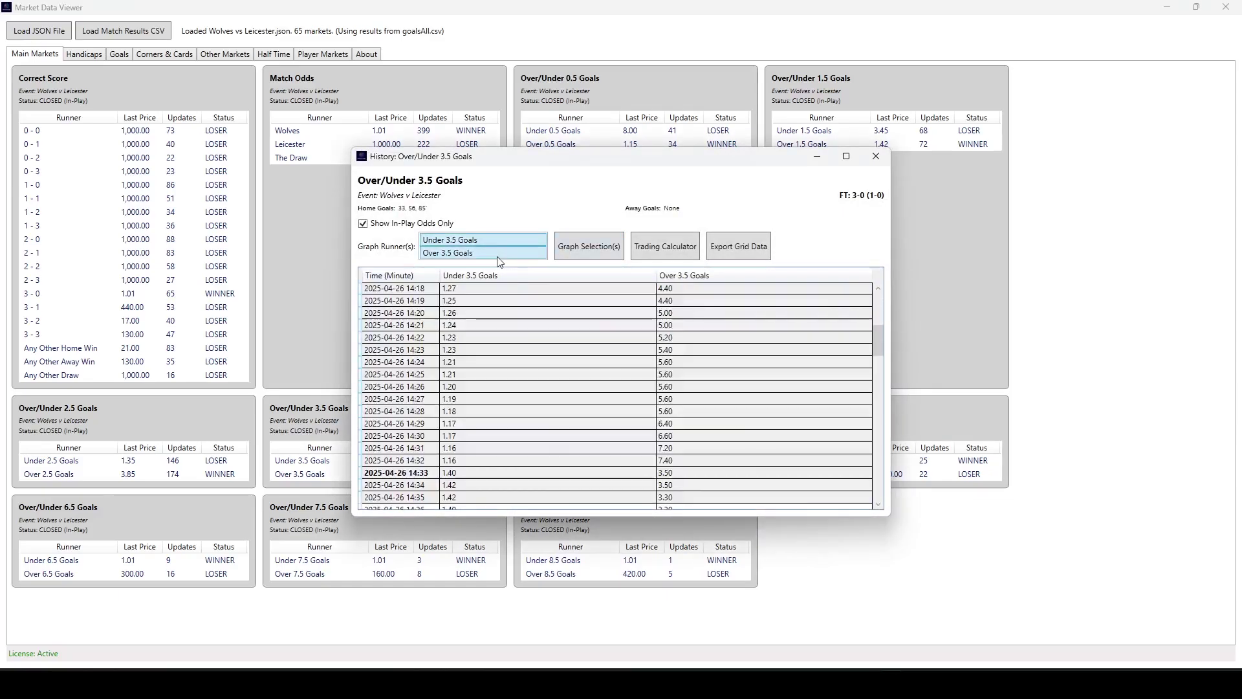
click(563, 256)
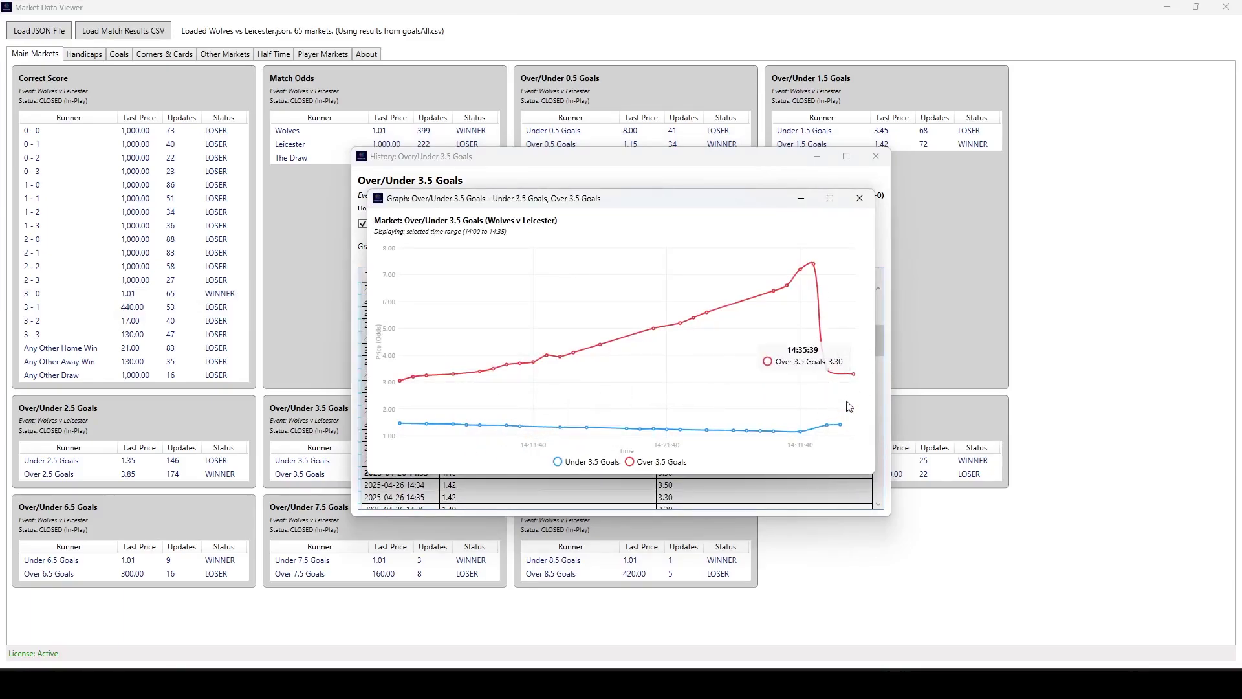
Chart Wolves and Leicester Asian Handicap odds for 14:04–14:11, then close graph and history
click(860, 198)
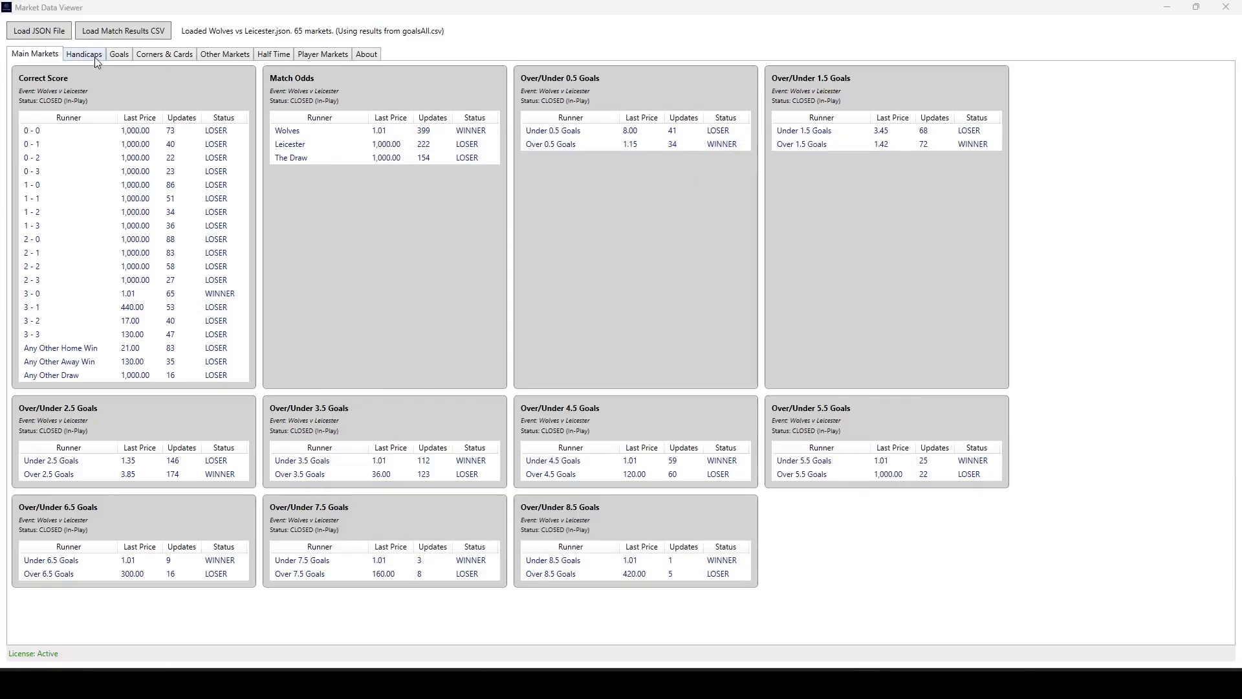
click(94, 56)
double_click(123, 135)
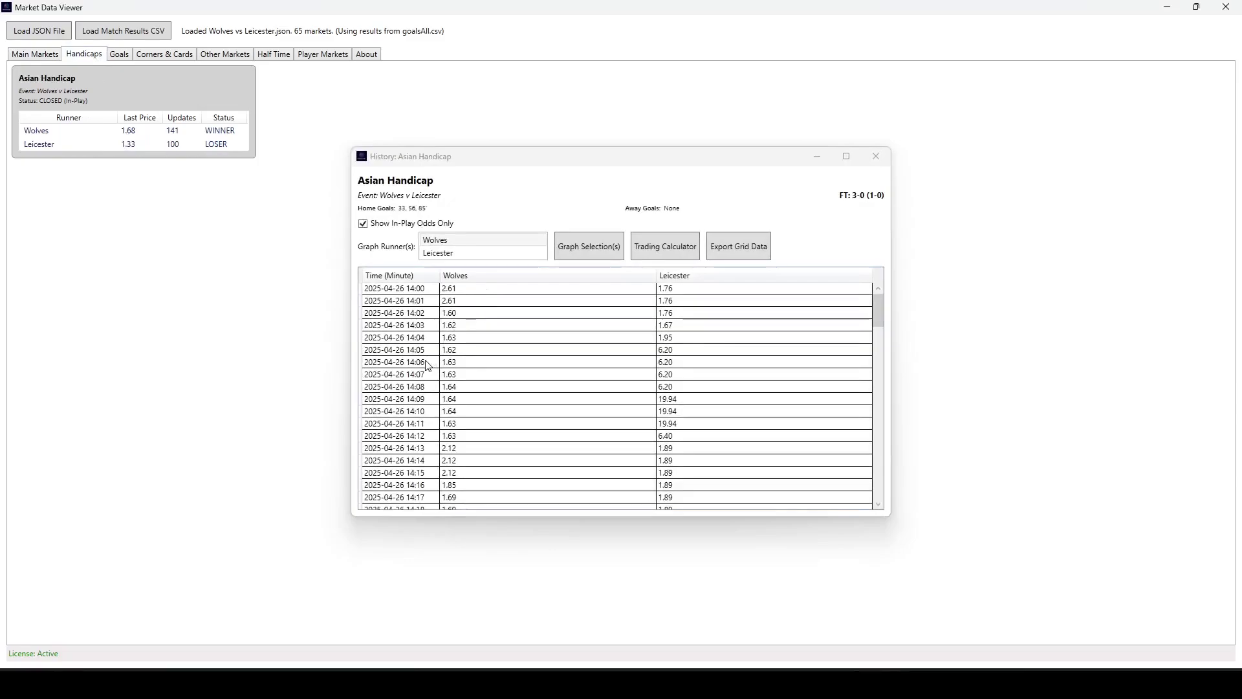
shift+click(416, 422)
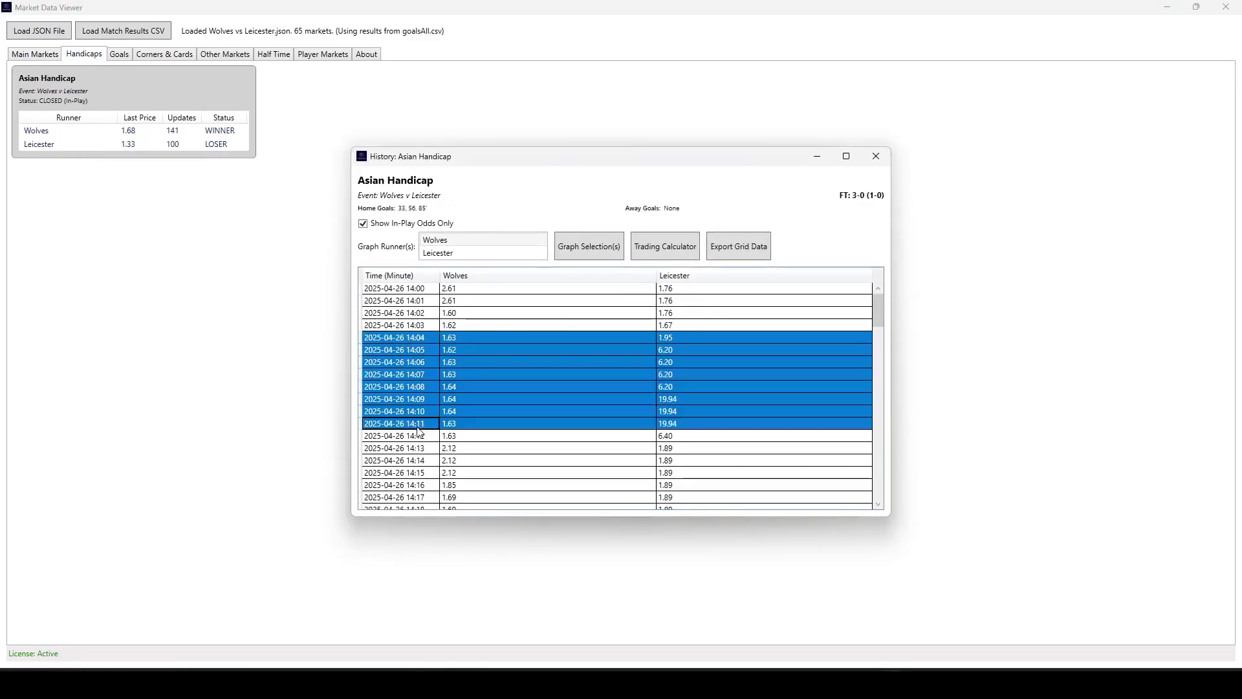
click(502, 254)
click(565, 254)
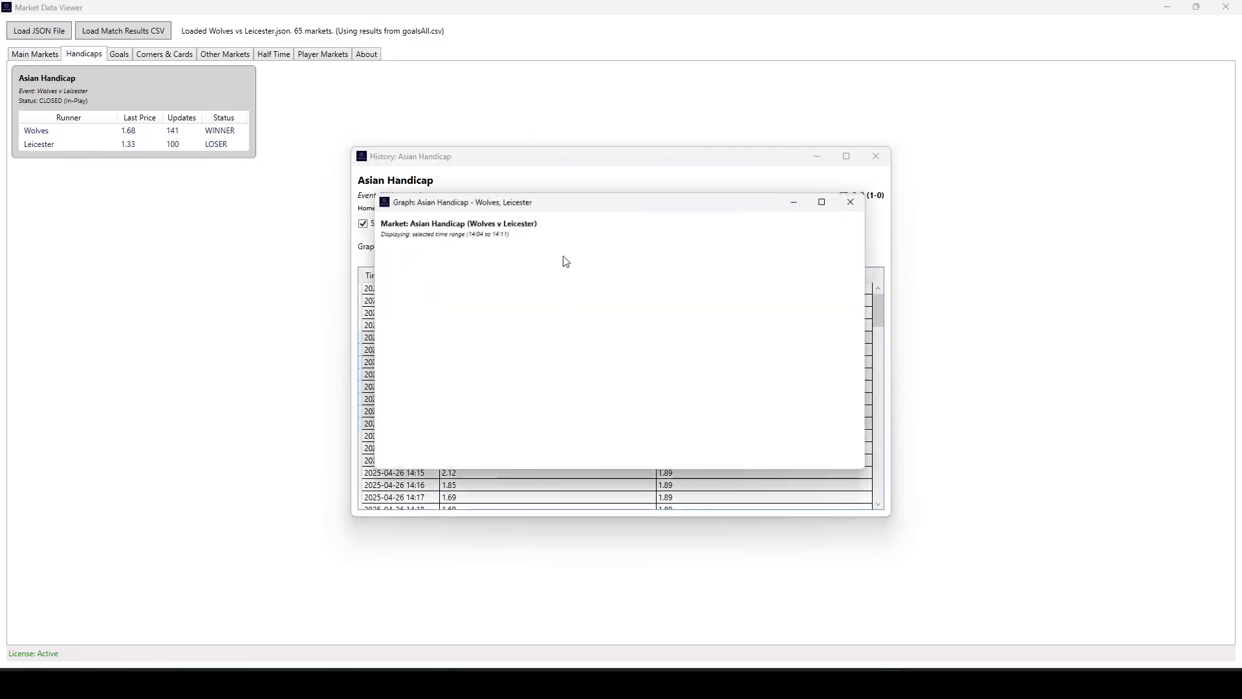
click(861, 197)
click(873, 163)
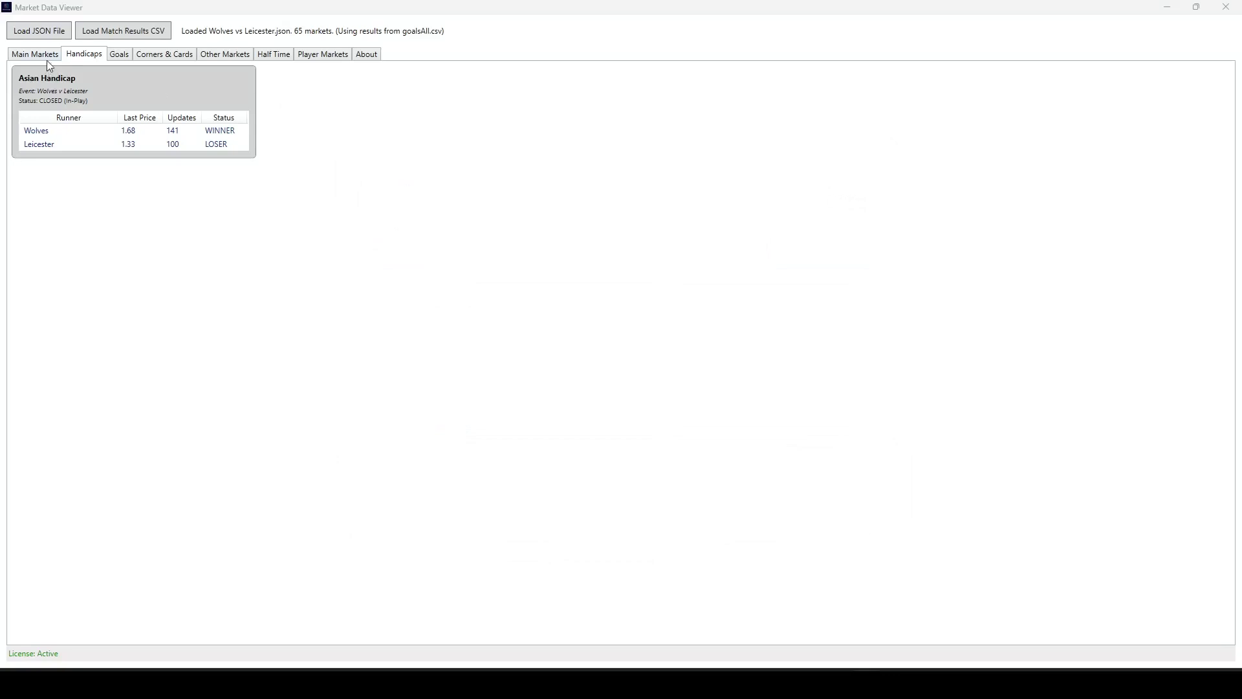
Graph both First Half Goals 0.5 runners from 14:15 to 14:28, then close the graph
click(123, 57)
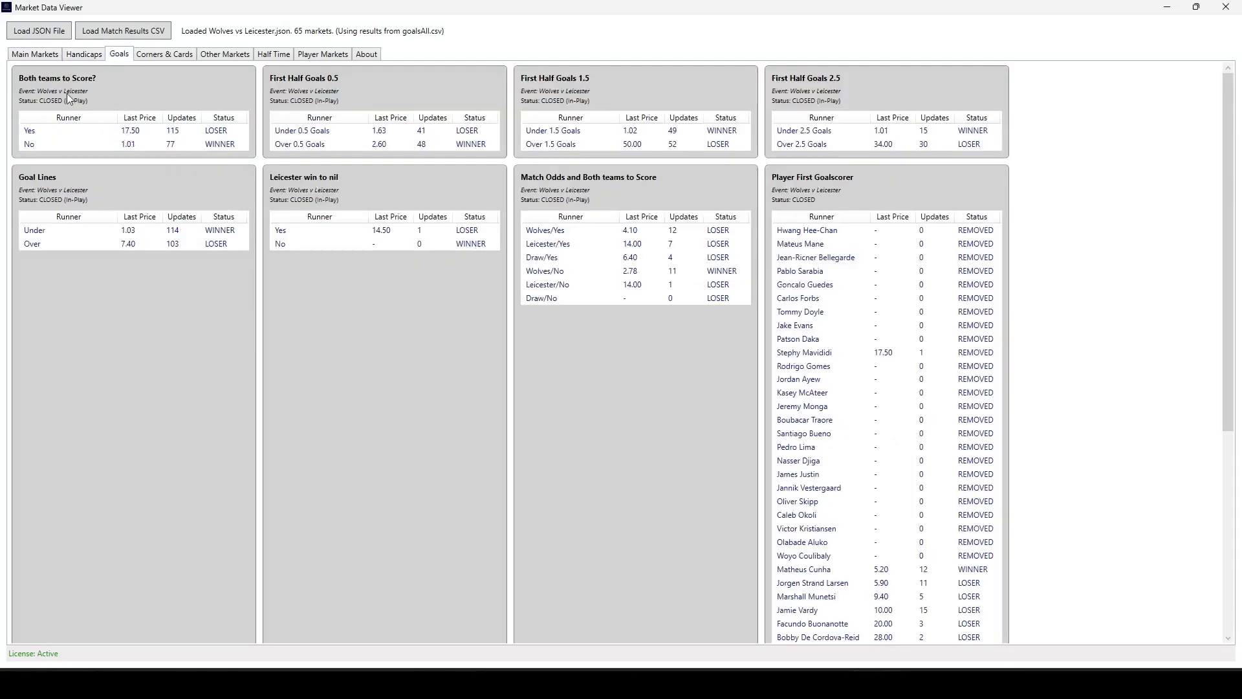
double_click(363, 141)
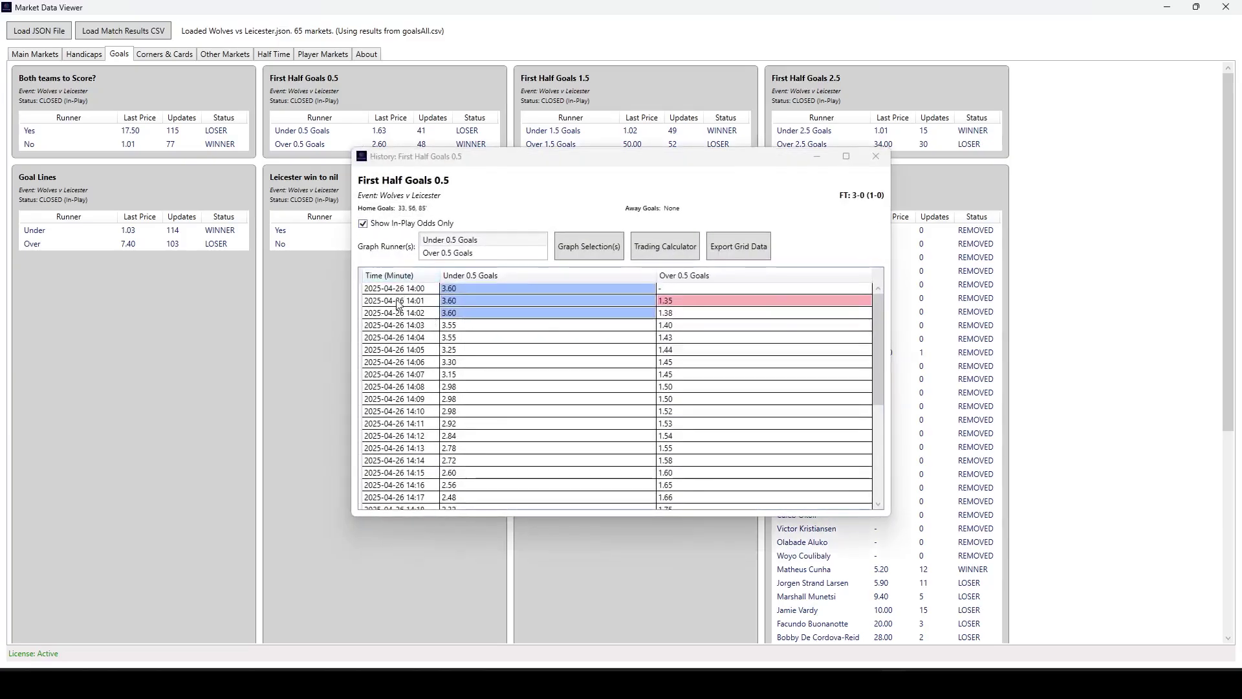
scroll(405, 388, down, 5)
drag(412, 453, 466, 288)
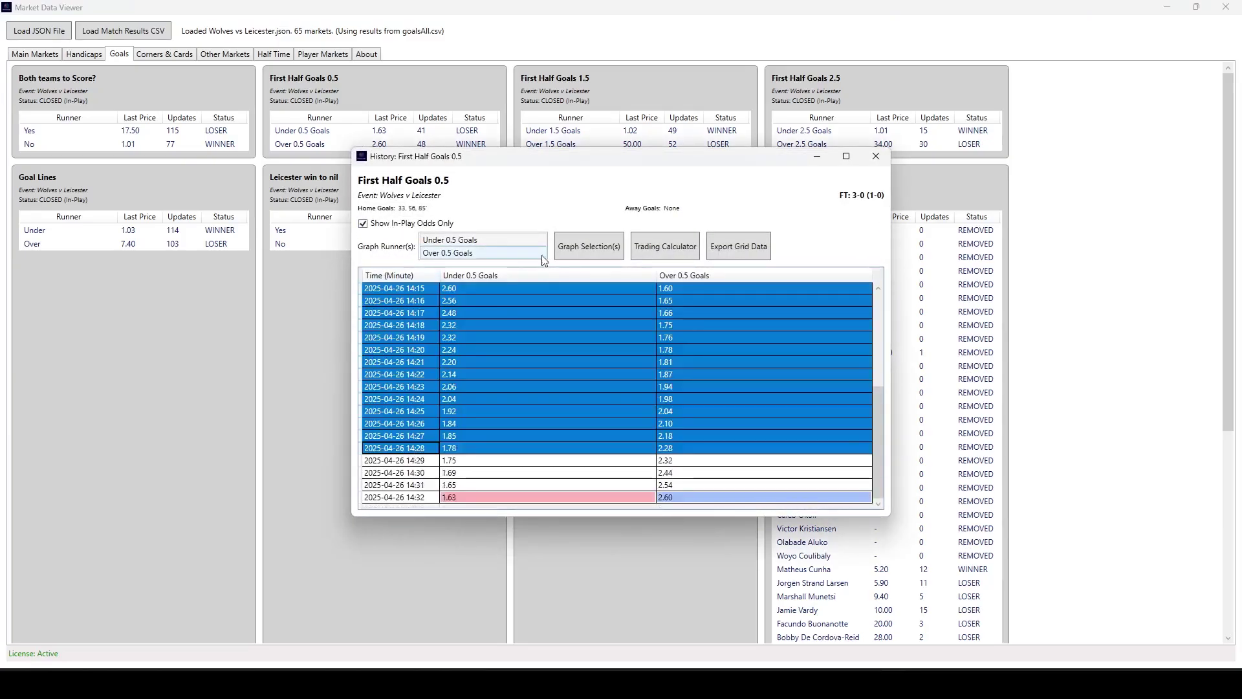
ctrl+click(492, 255)
click(586, 249)
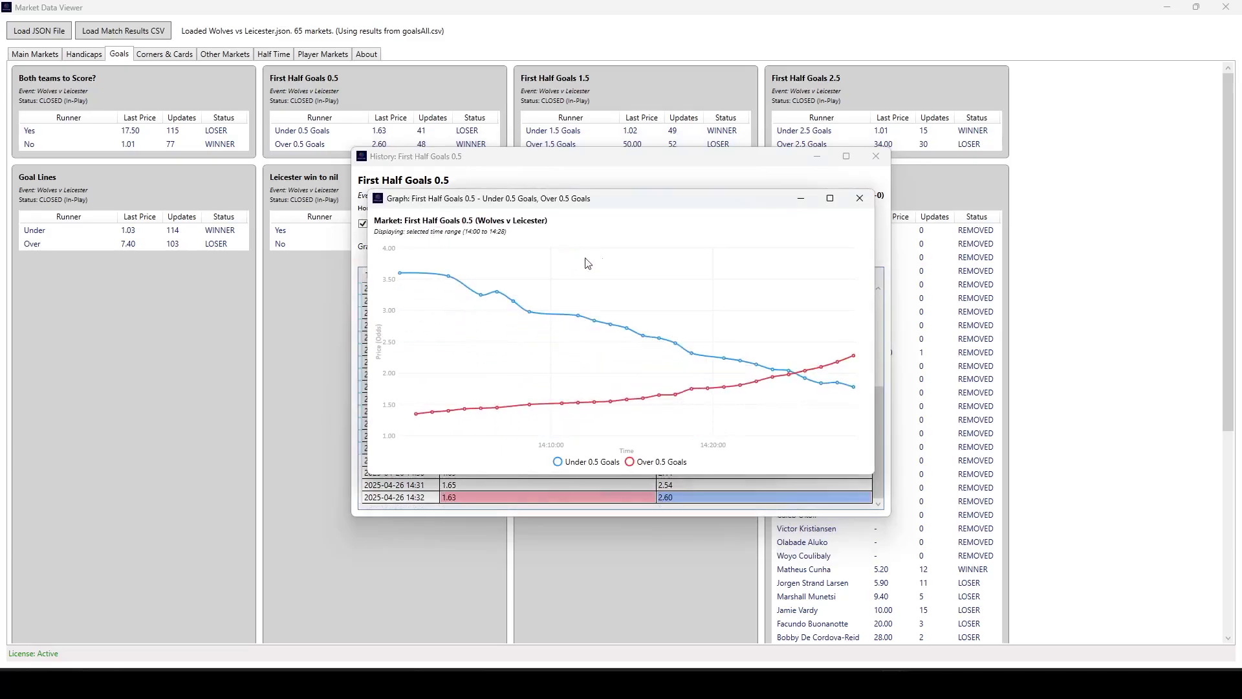
click(860, 198)
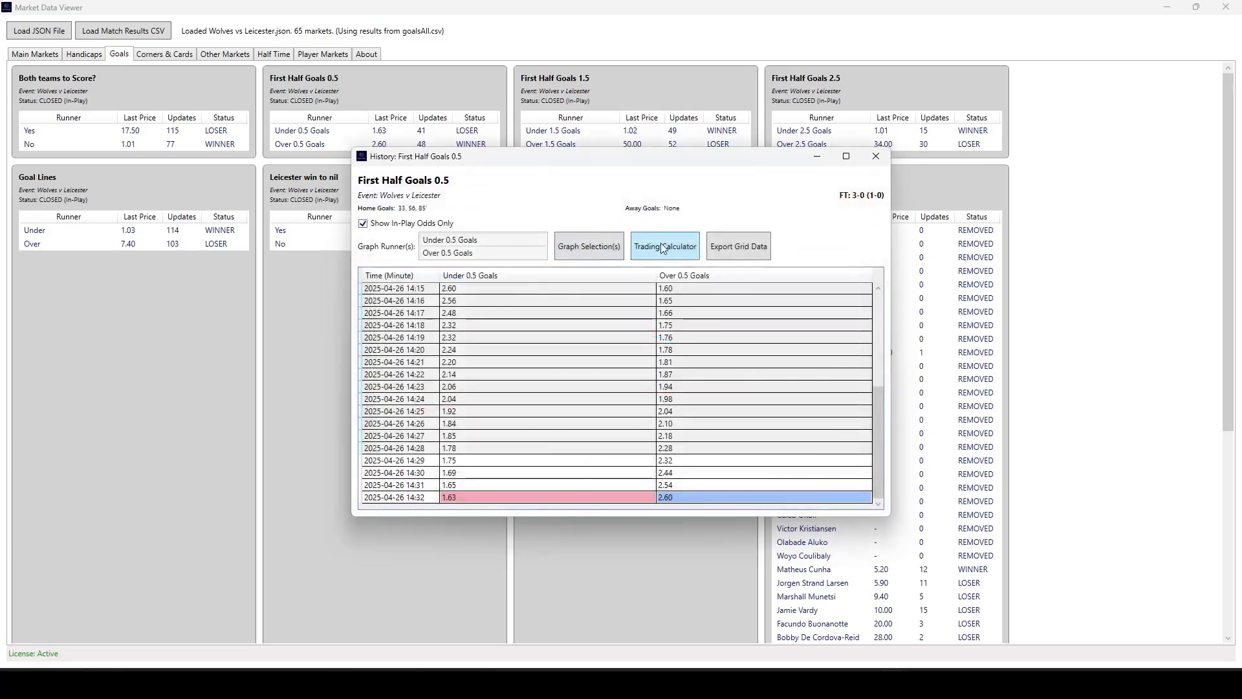
Load Over 0.5 Goals at the 14:30 price into the trading calculator, then close both windows
click(511, 314)
click(501, 253)
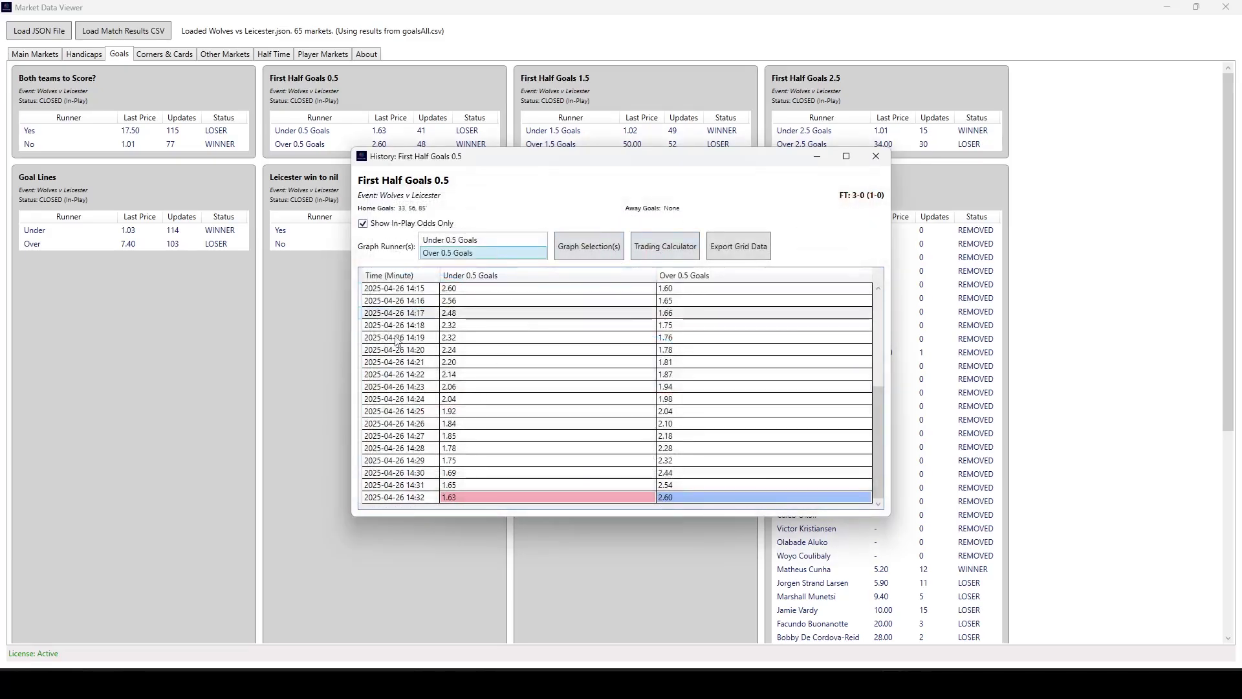
click(427, 473)
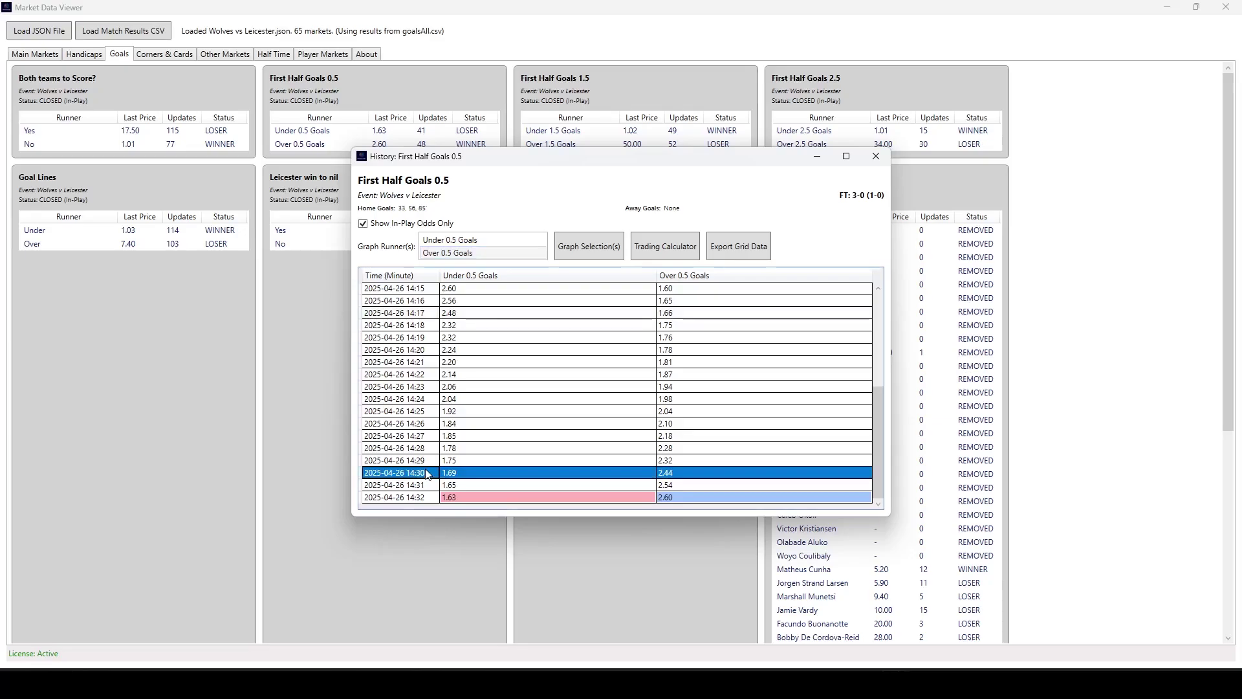
click(663, 251)
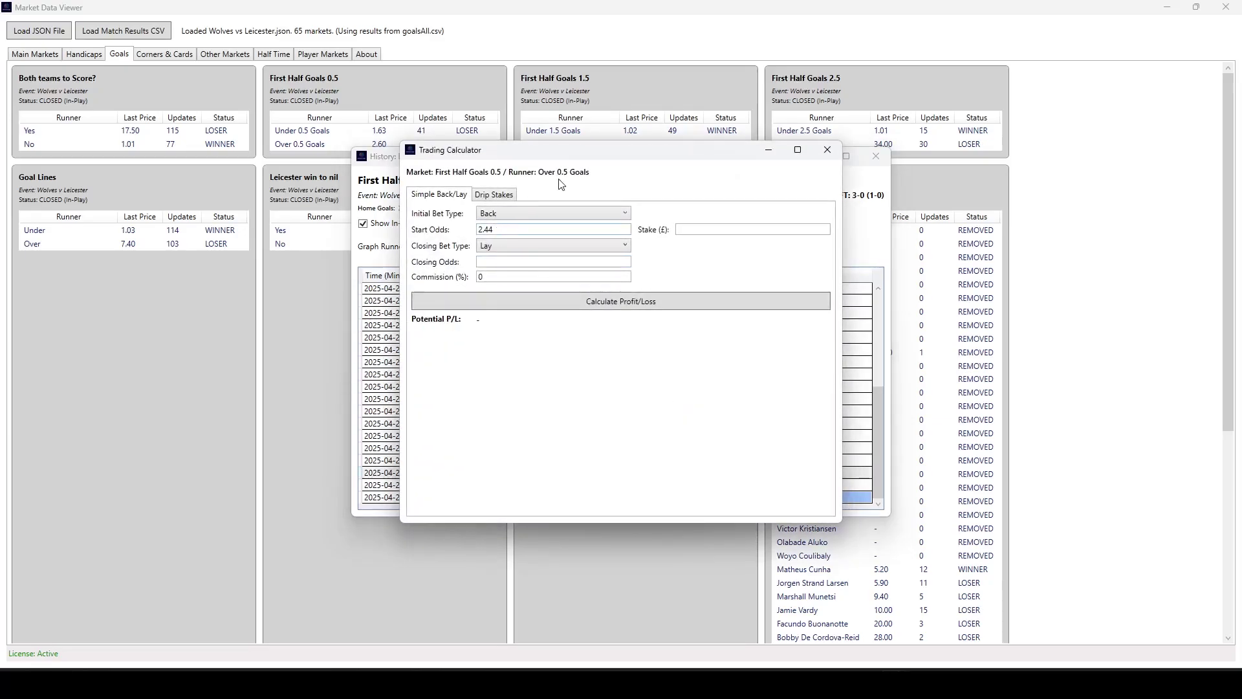
click(828, 150)
click(876, 158)
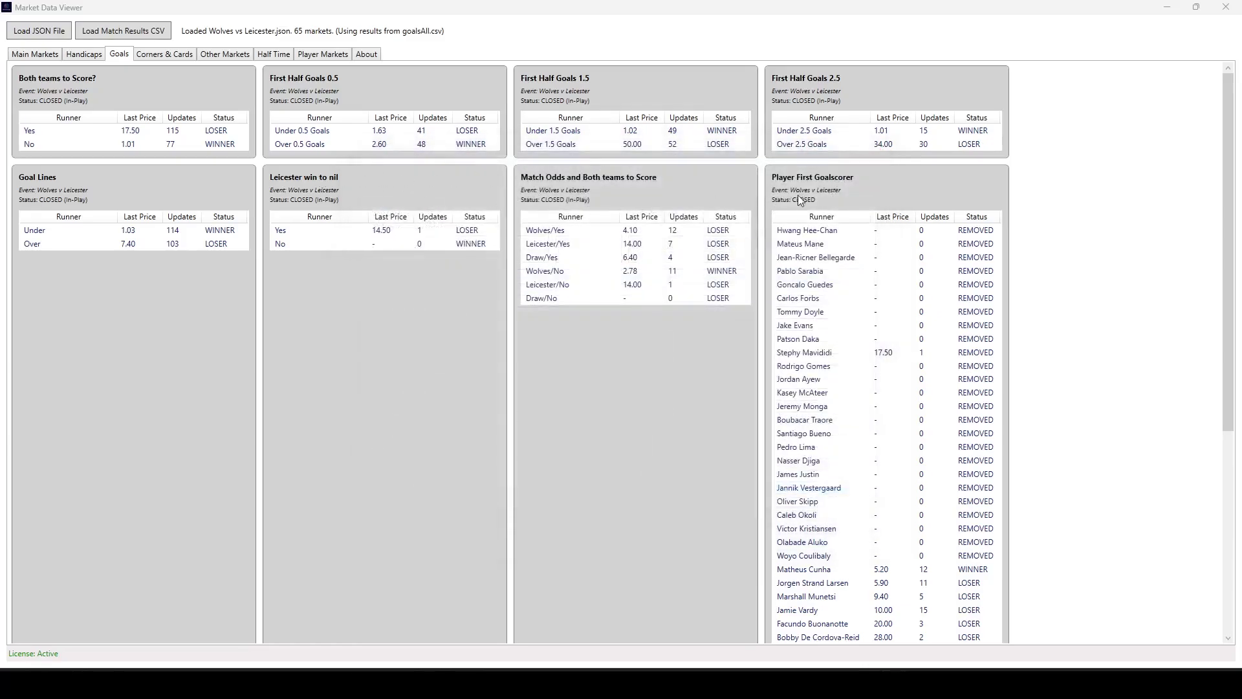
scroll(941, 320, down, 5)
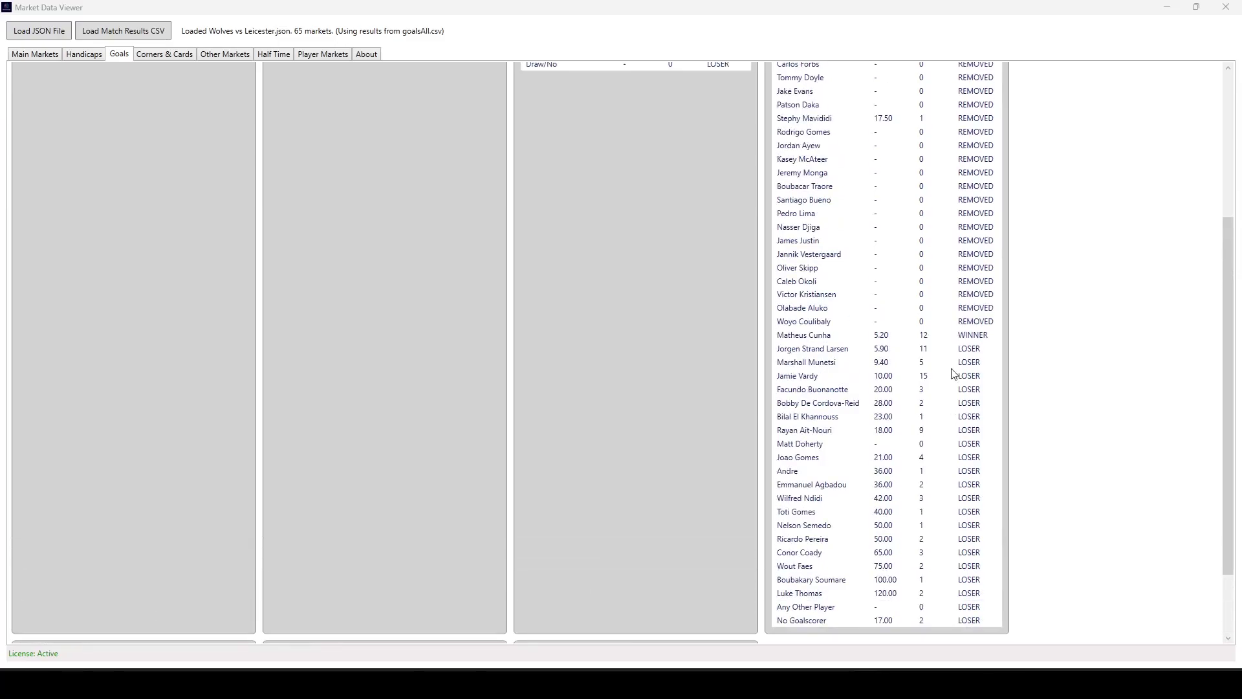
double_click(825, 347)
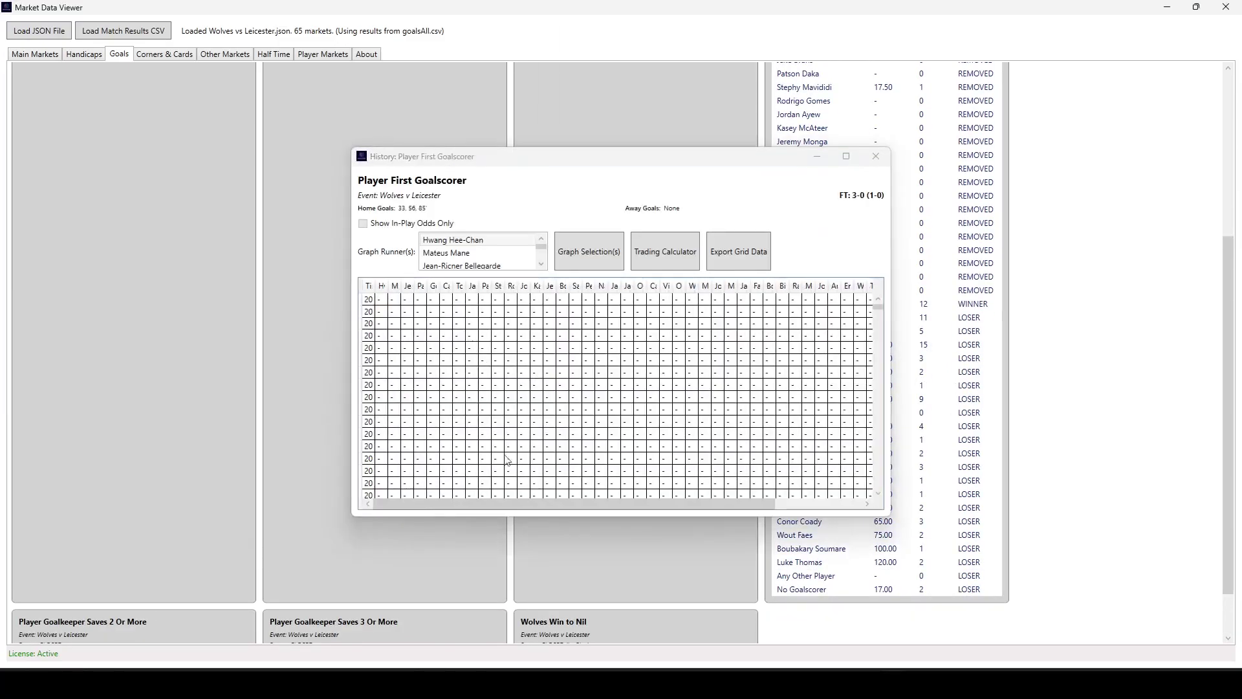
drag(588, 504, 519, 527)
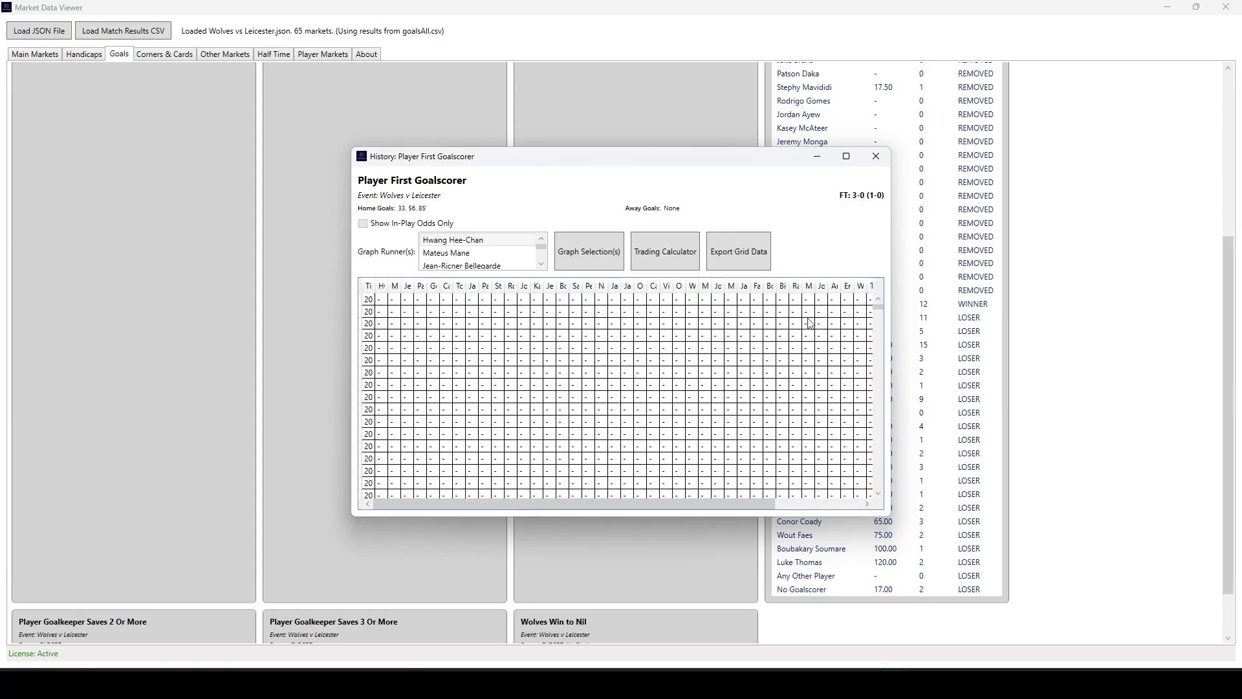
drag(763, 165, 636, 166)
click(452, 264)
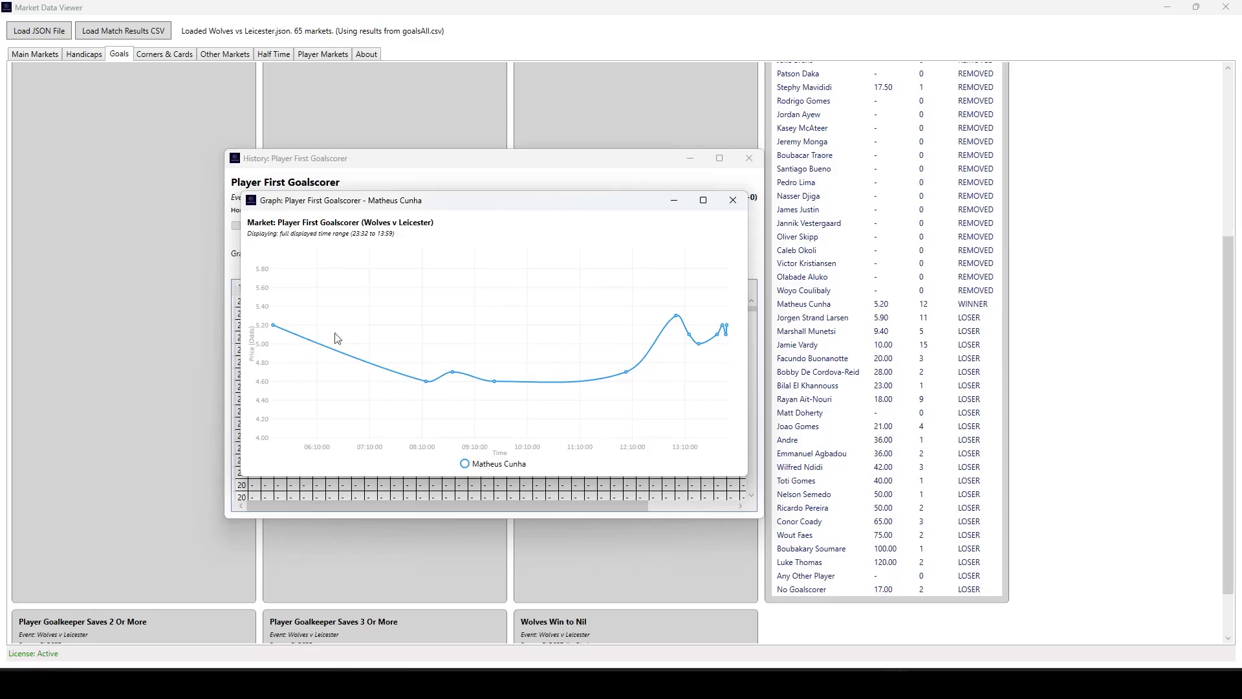
click(734, 205)
mouse_move(323, 502)
mouse_down()
mouse_move(549, 507)
mouse_move(323, 509)
mouse_up()
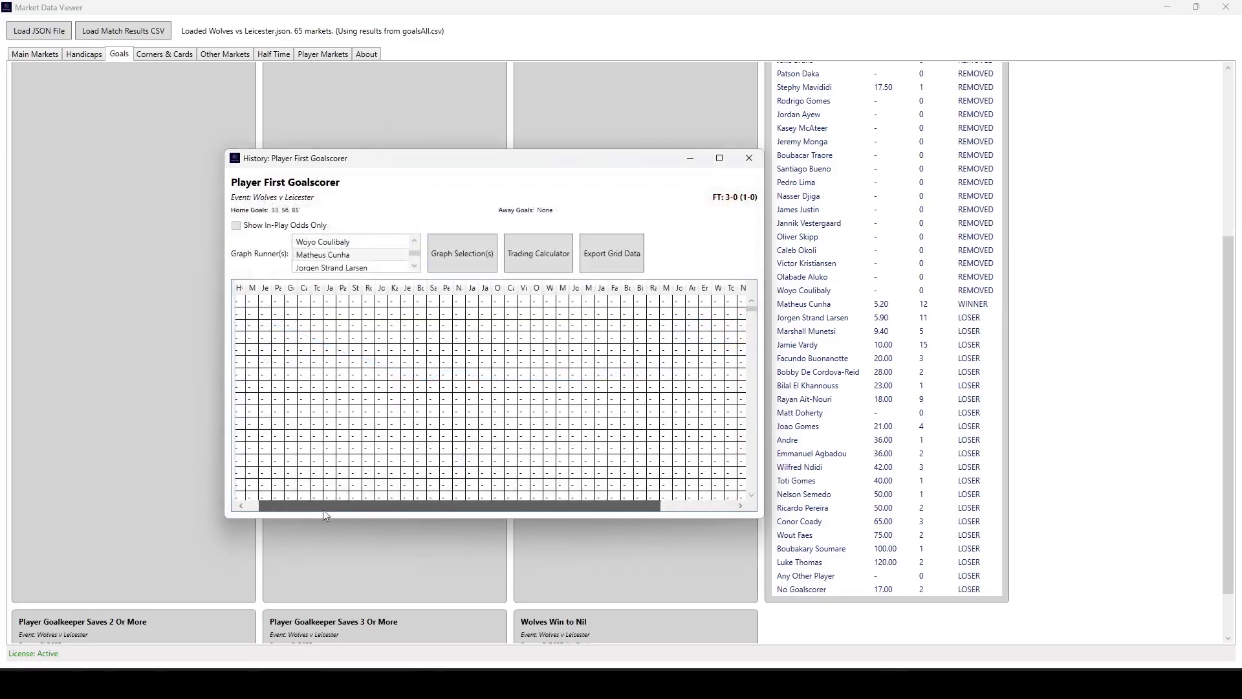
click(749, 158)
scroll(842, 372, up, 5)
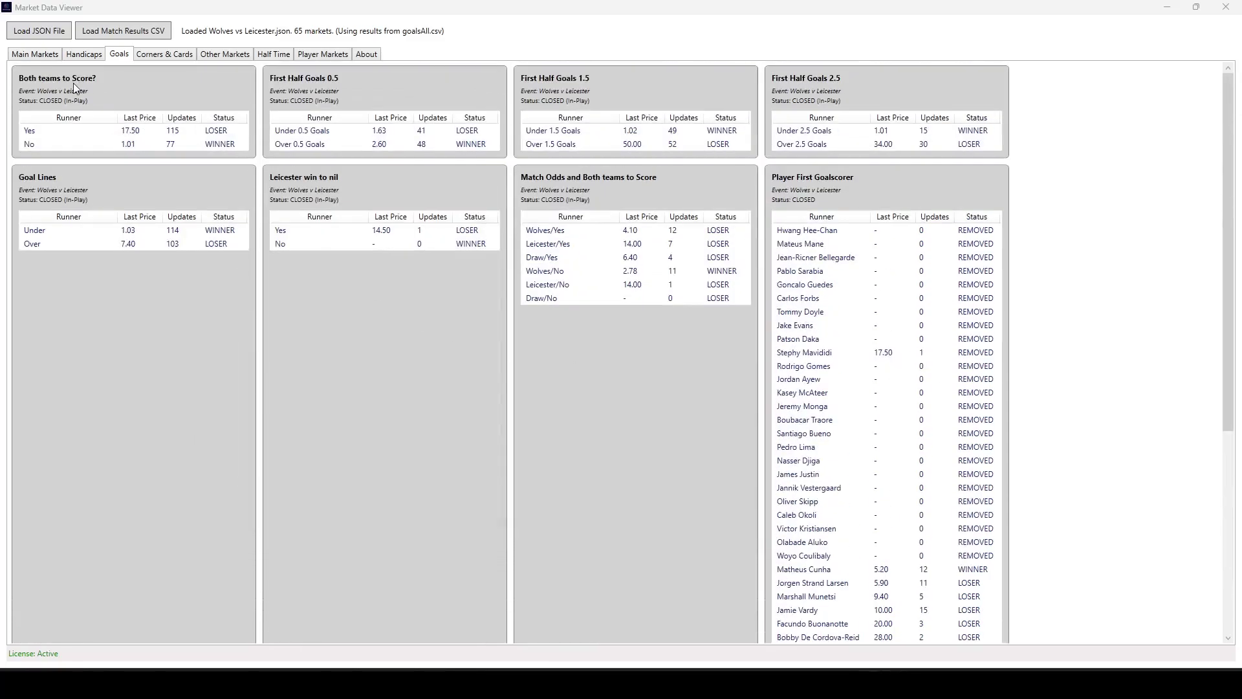
Browse Corners & Cards and Other Markets, glance at Leicester +1 history, then show Half Time markets
click(169, 55)
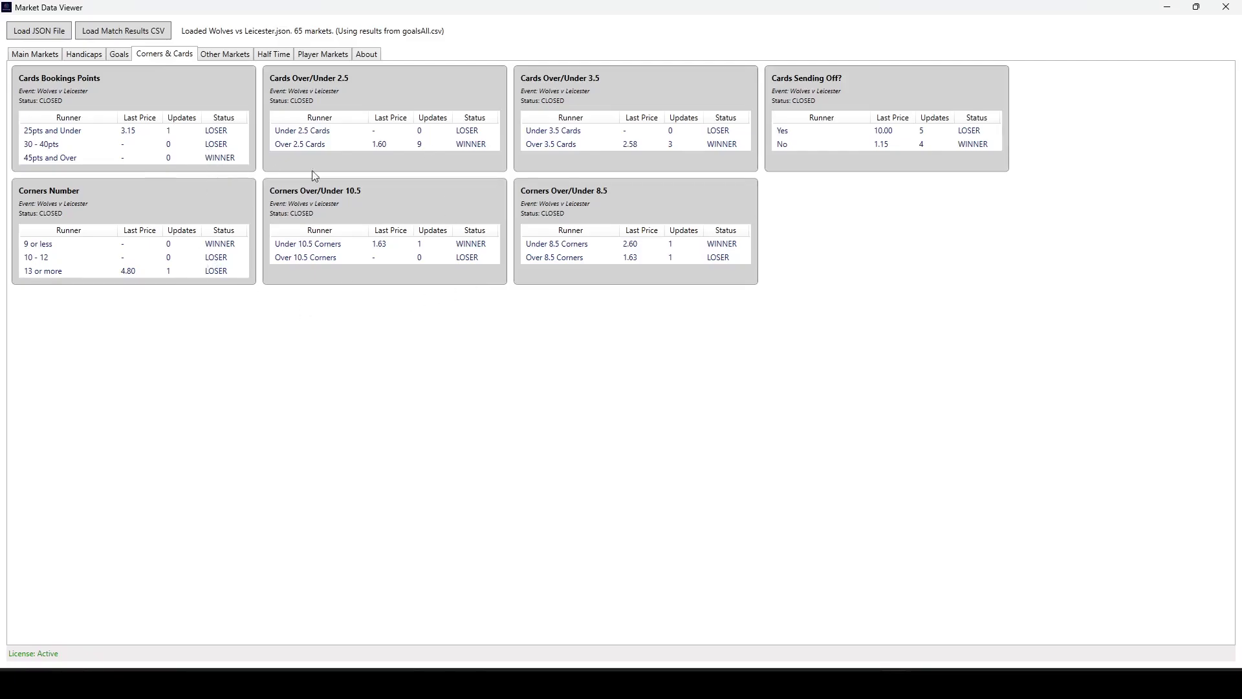
click(218, 56)
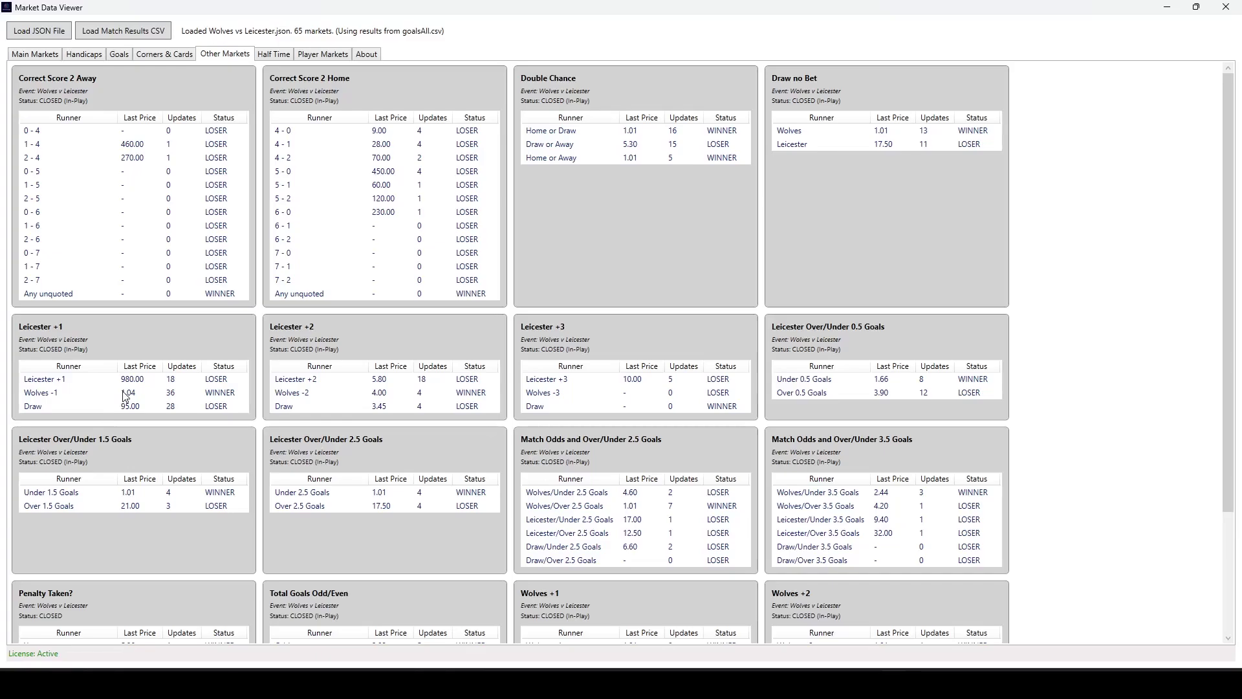
double_click(174, 400)
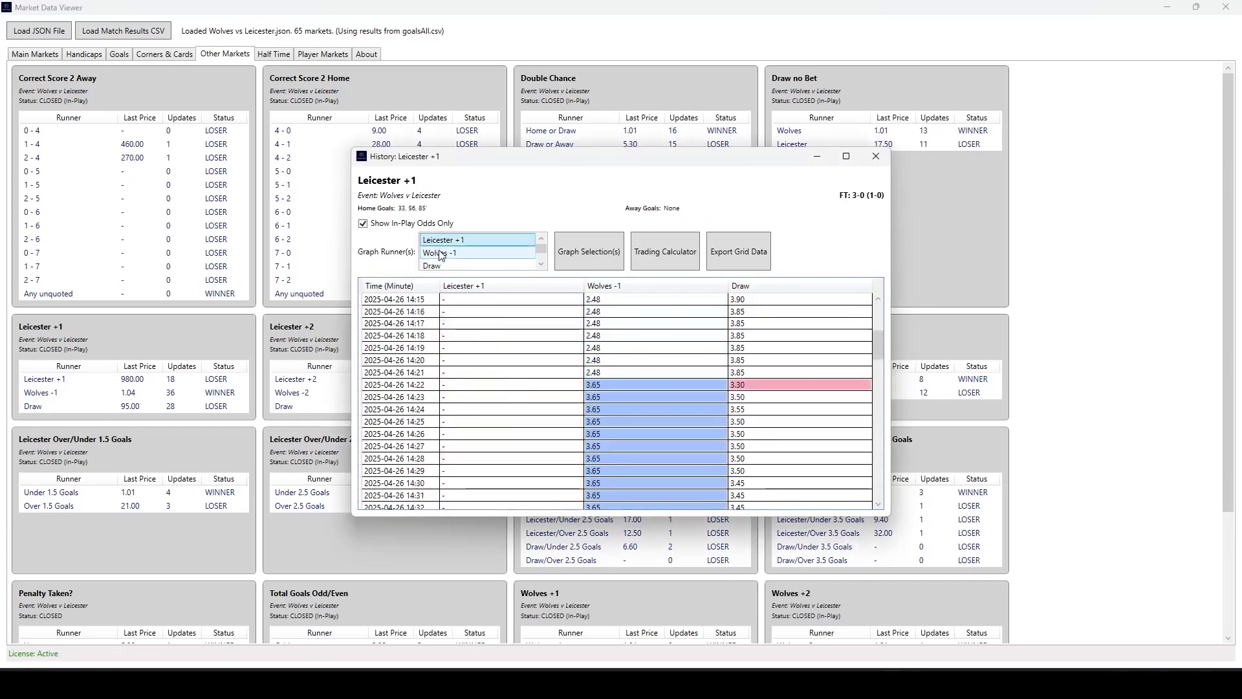
key(Escape)
scroll(599, 492, down, 3)
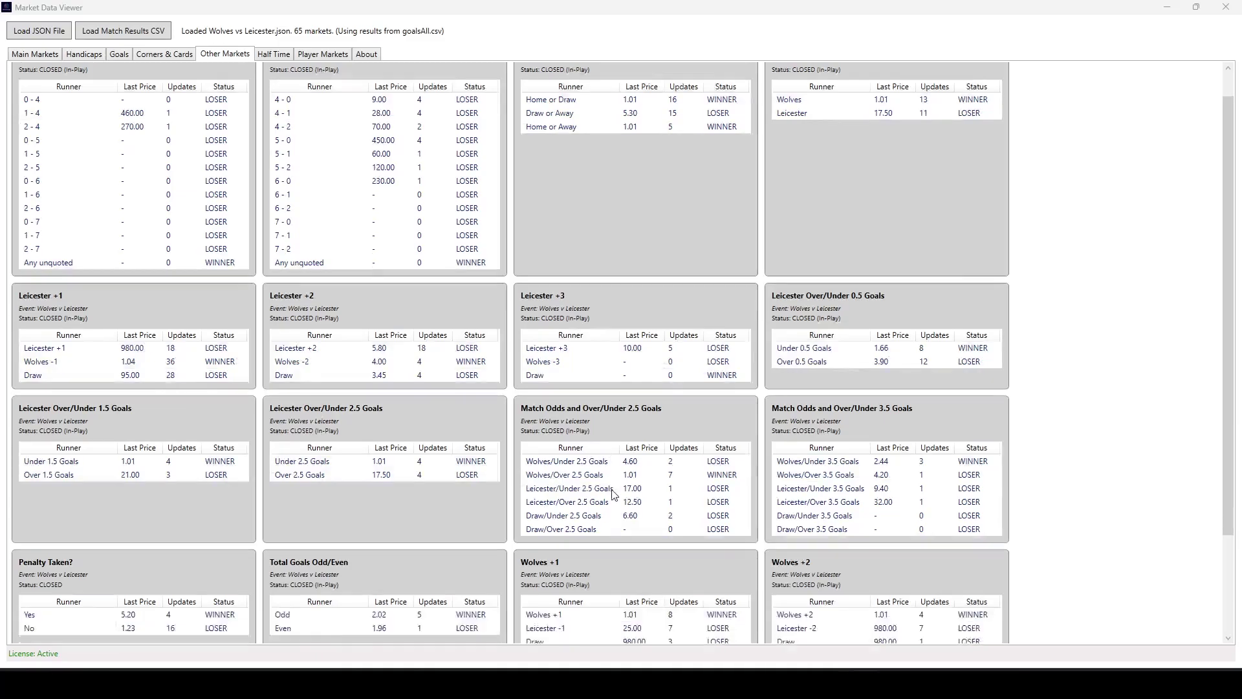
scroll(500, 456, up, 3)
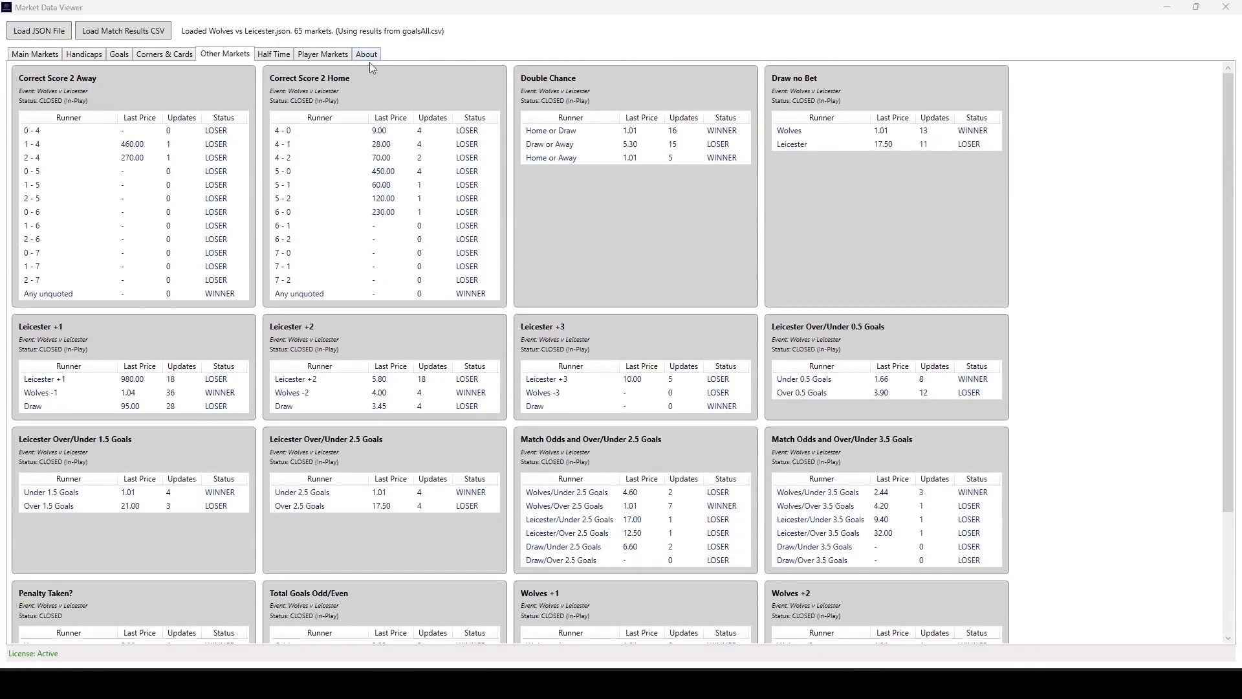
click(262, 56)
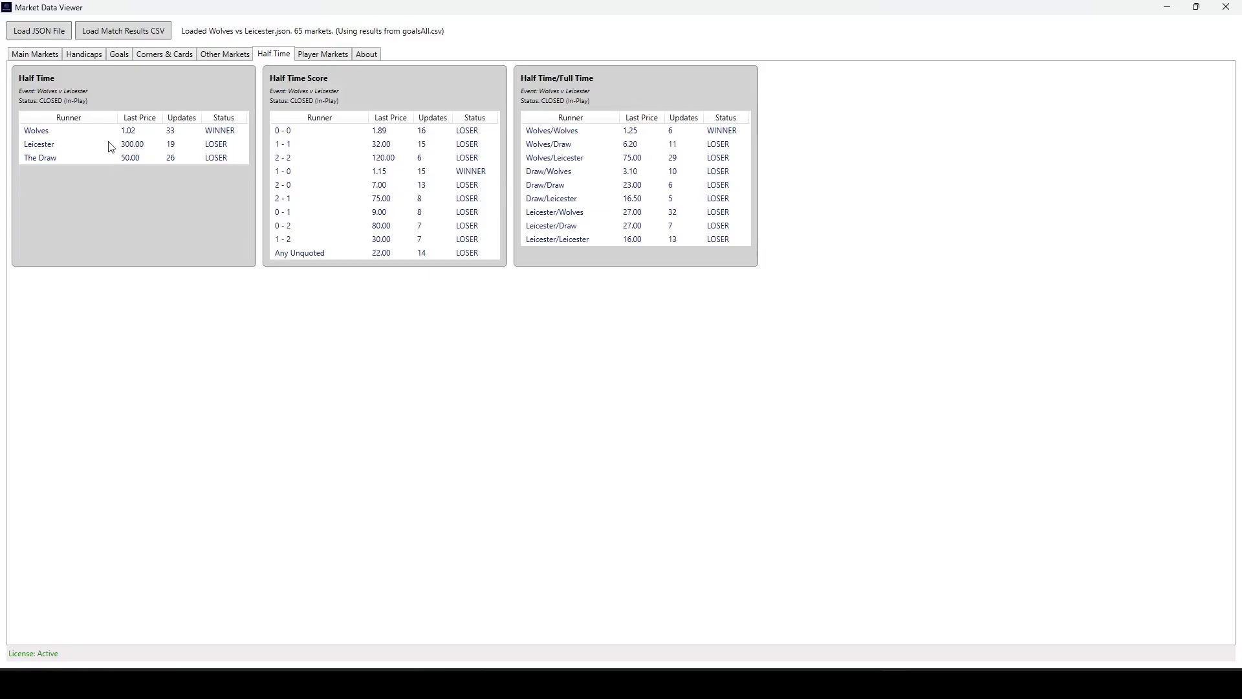
Show the Player Markets and scroll down to the Player To Score panels
click(329, 57)
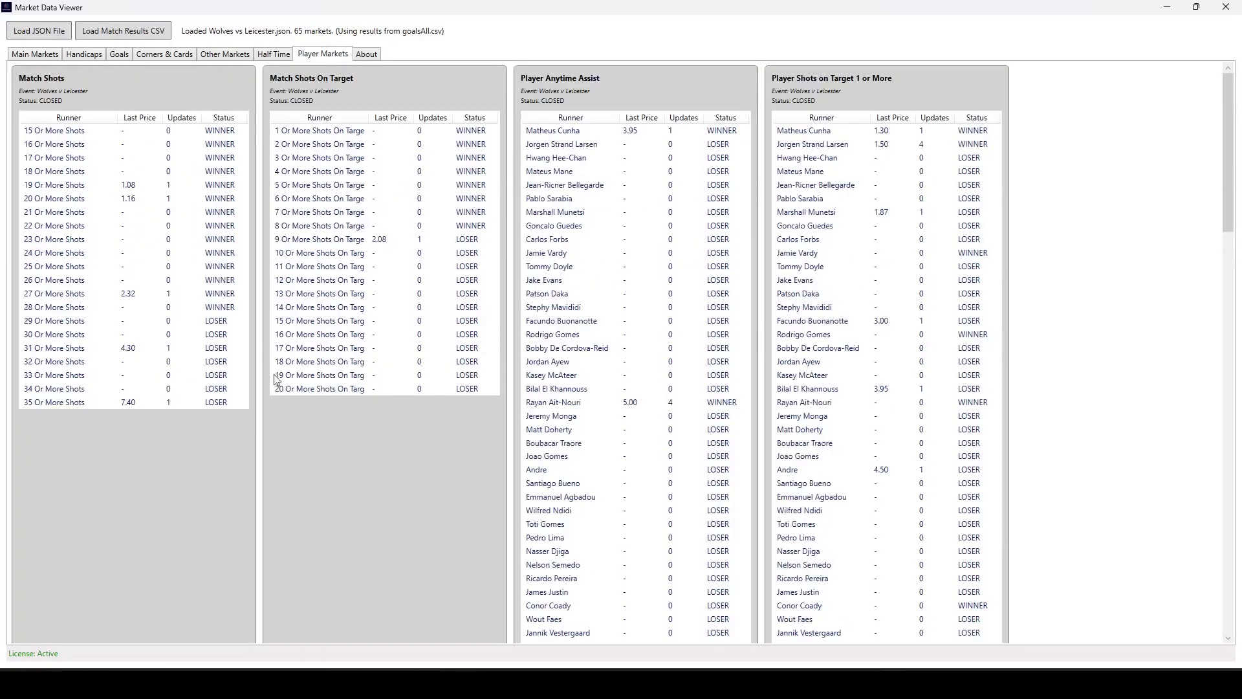
scroll(669, 362, down, 1)
scroll(669, 362, down, 15)
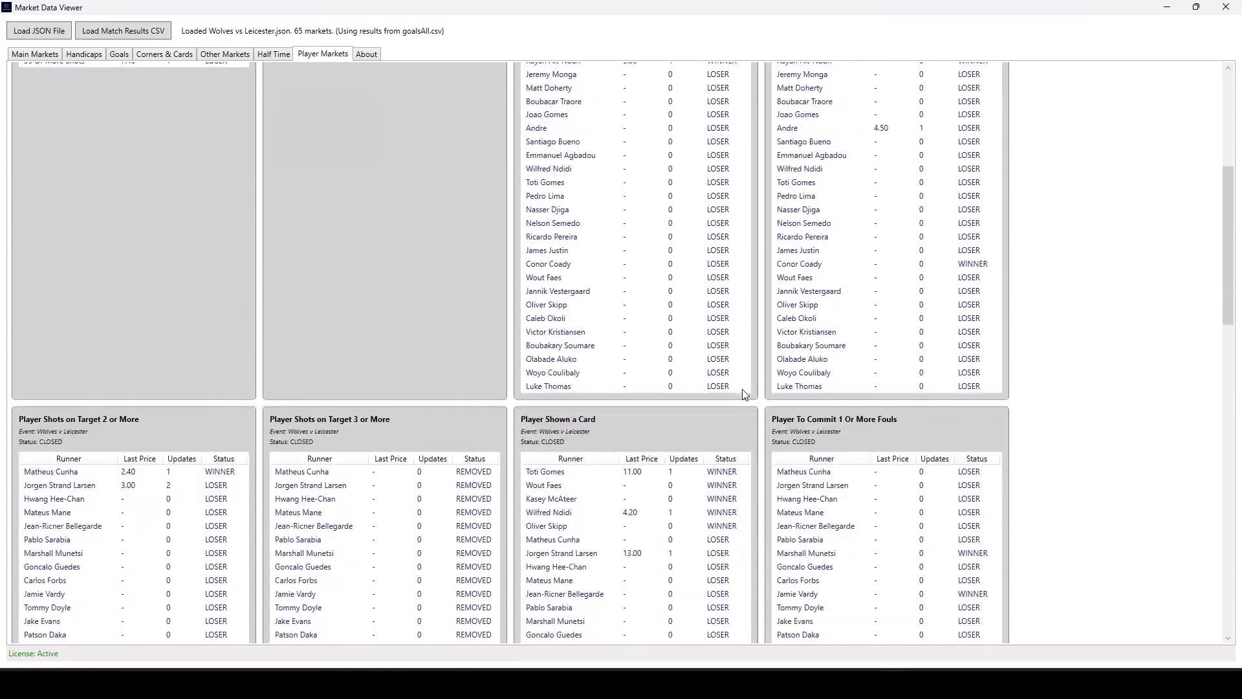
scroll(661, 460, up, 7)
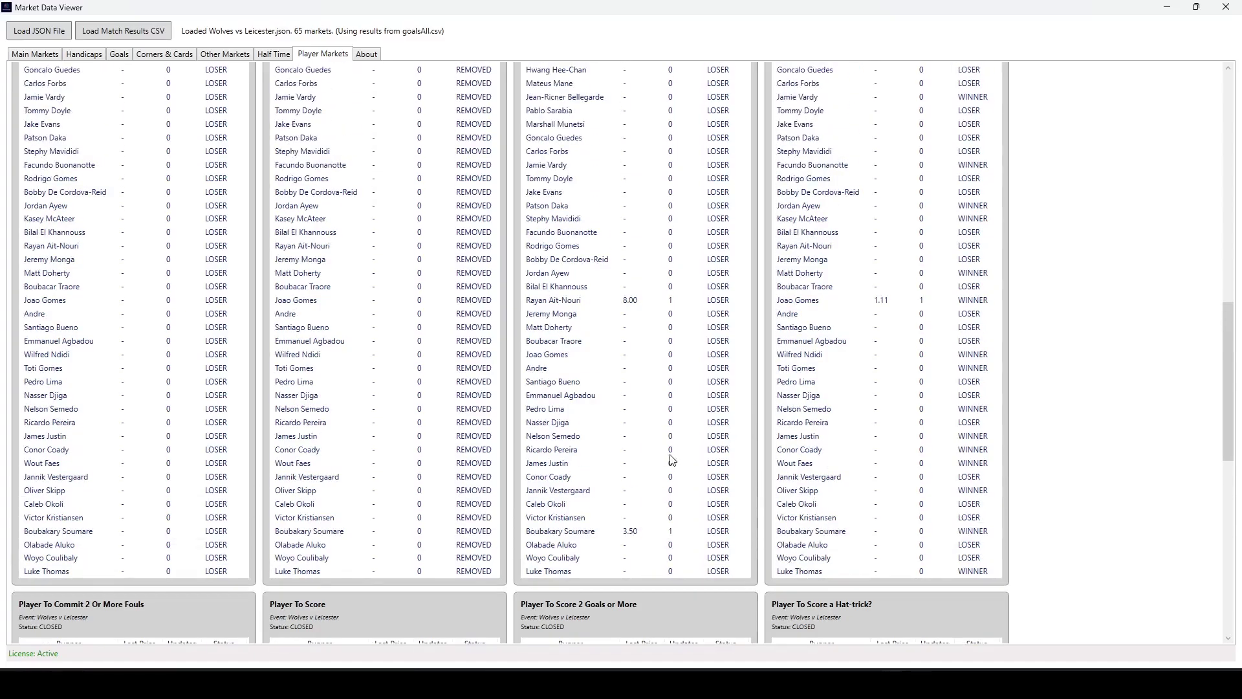
scroll(412, 517, down, 5)
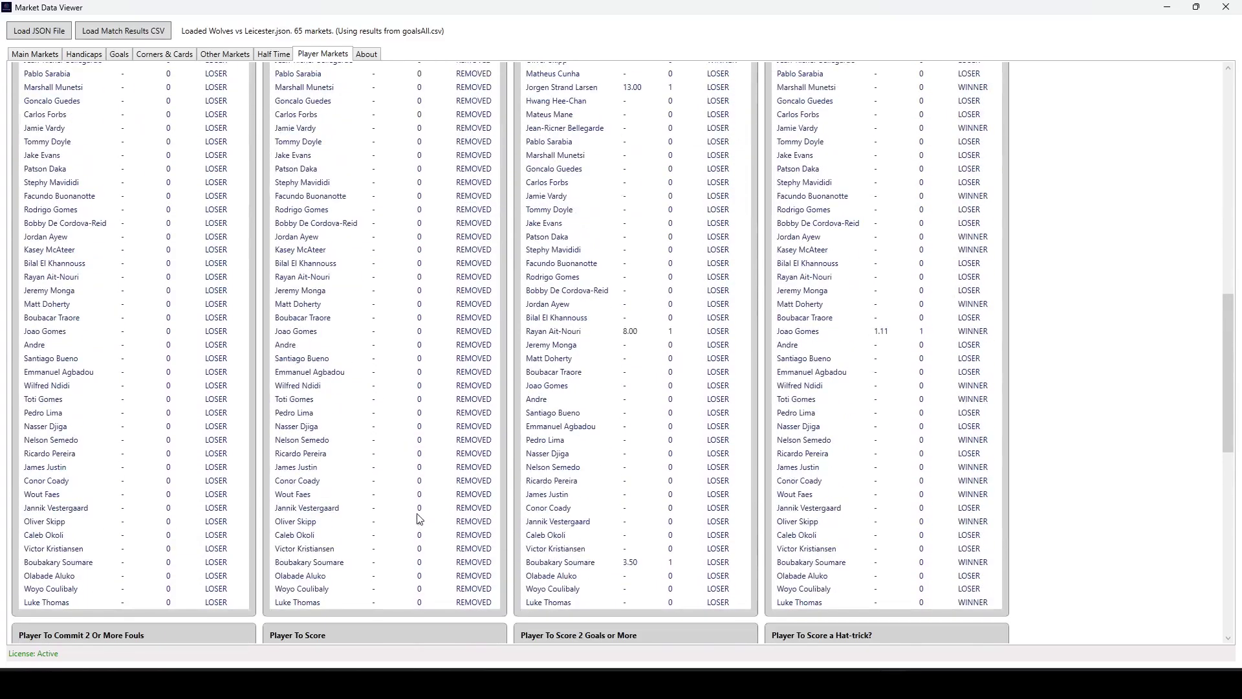
scroll(856, 412, down, 5)
scroll(662, 411, down, 5)
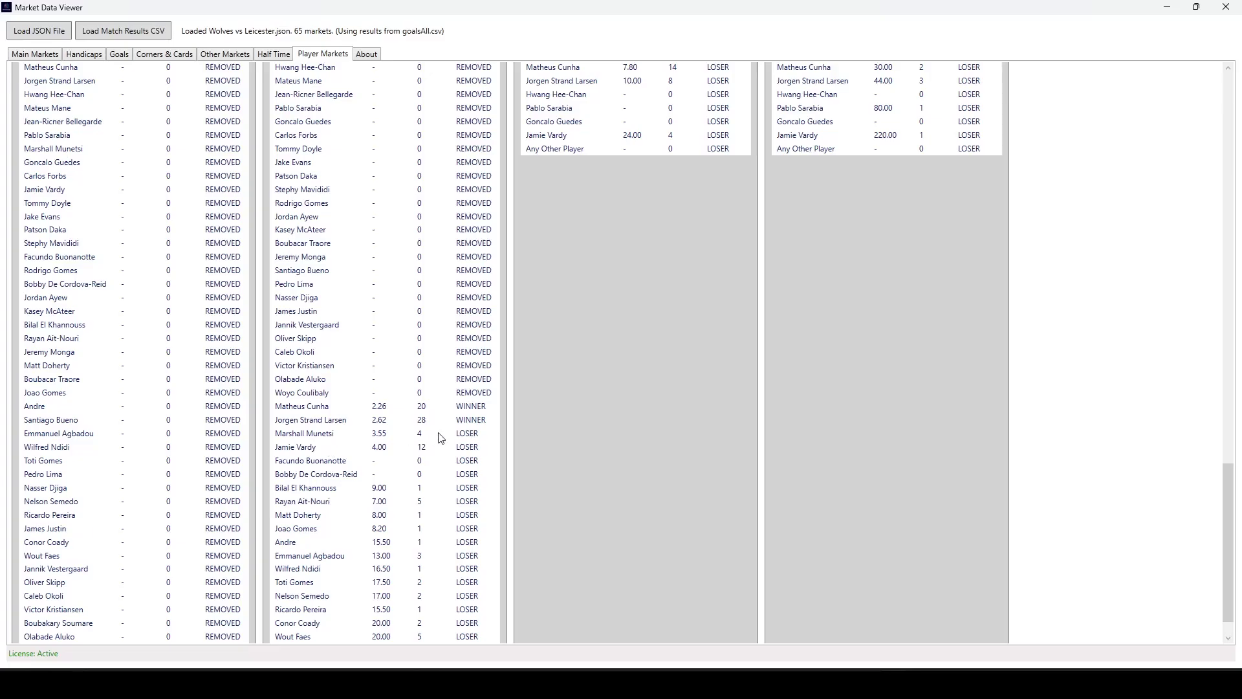
Graph Jorgen Strand Larsen's Player To Score price, then close the chart and history
double_click(331, 422)
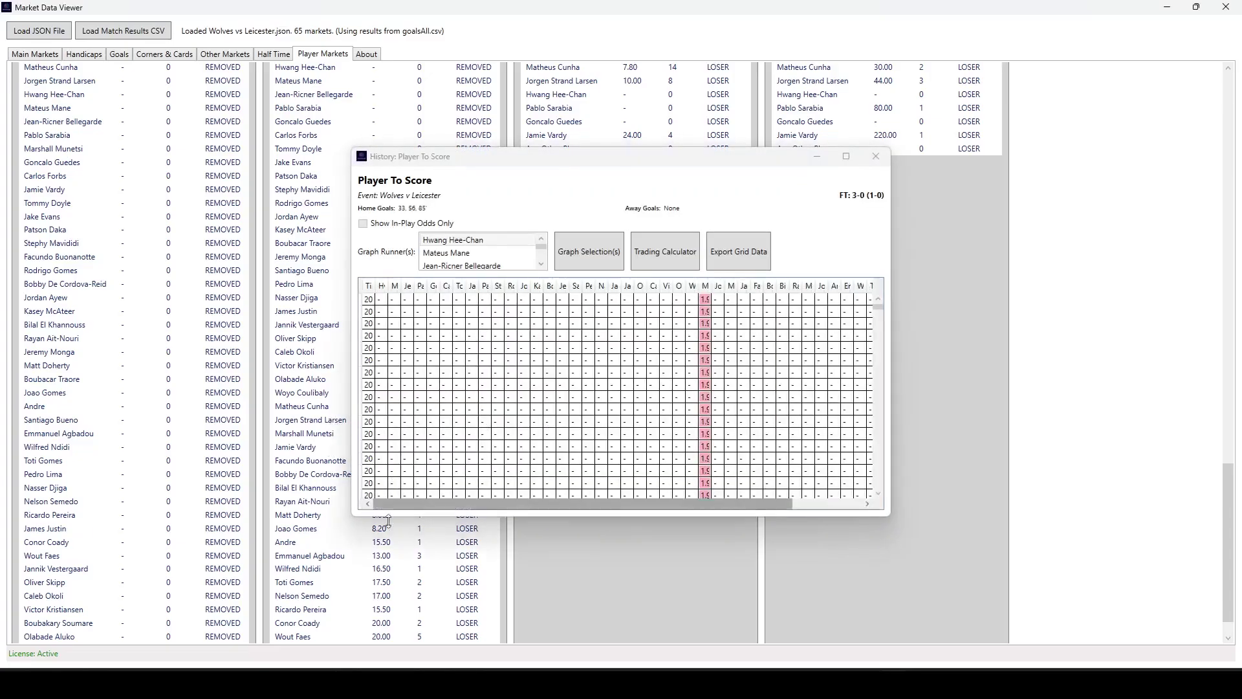
drag(433, 507, 287, 508)
scroll(541, 266, down, 8)
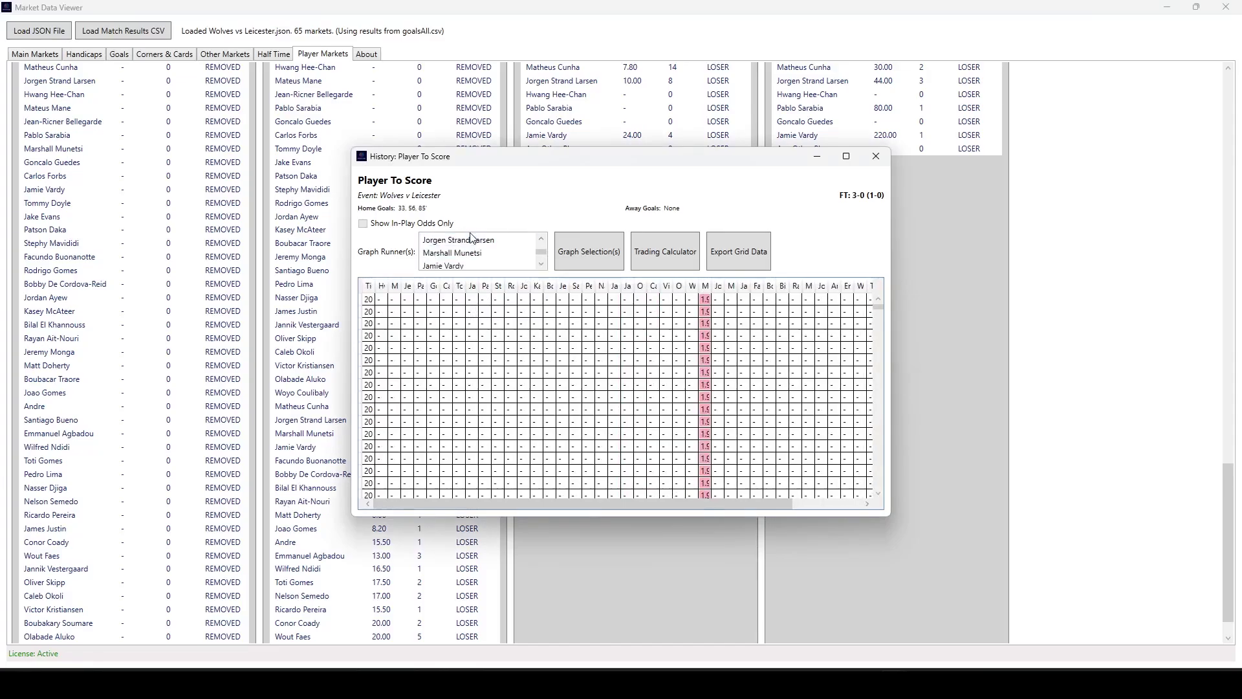
click(472, 240)
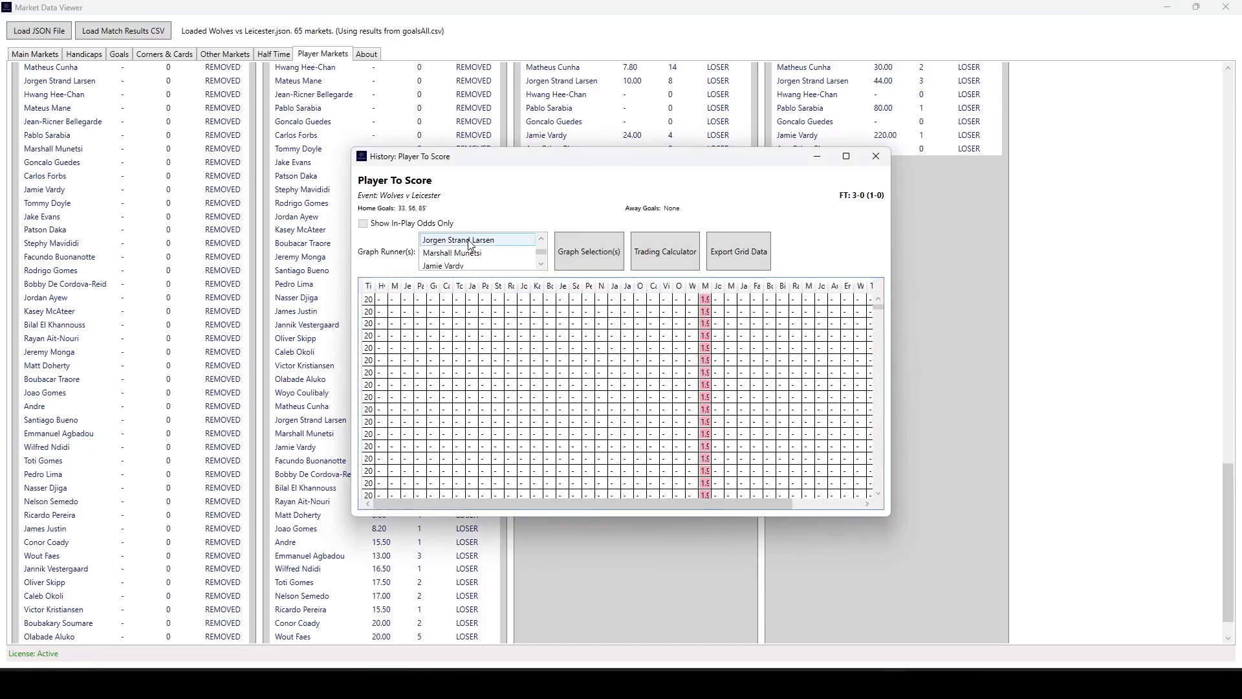
click(572, 257)
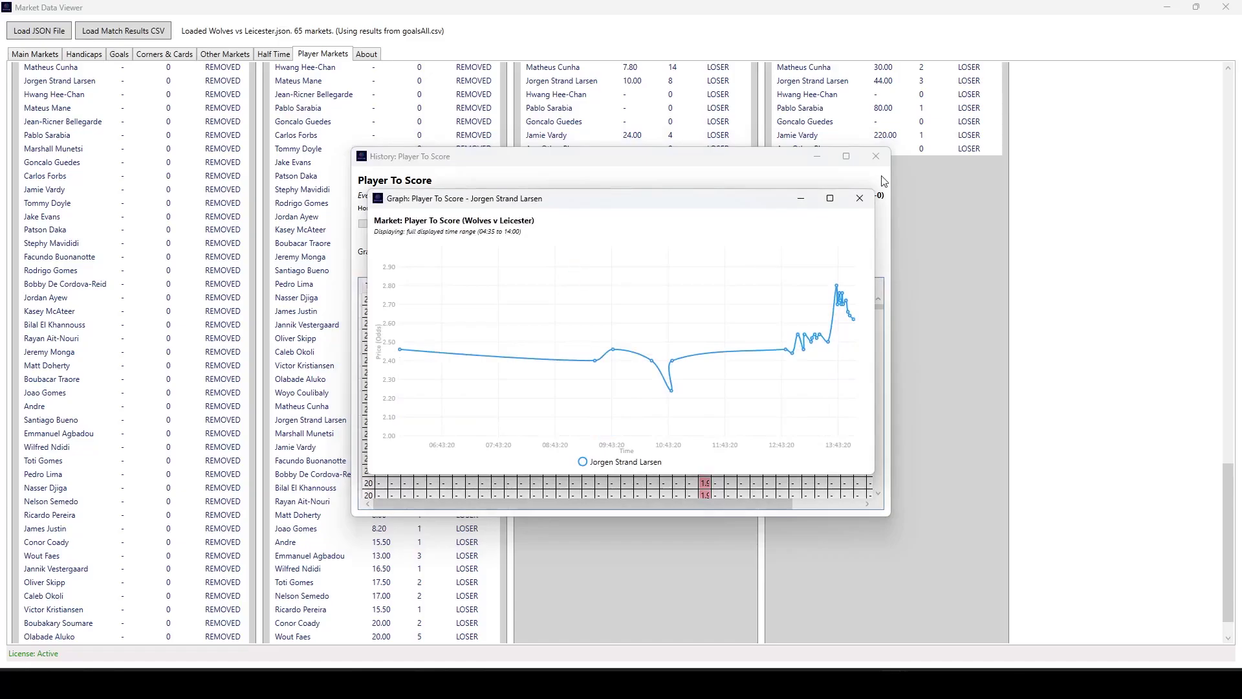
click(860, 198)
click(876, 156)
scroll(358, 223, up, 15)
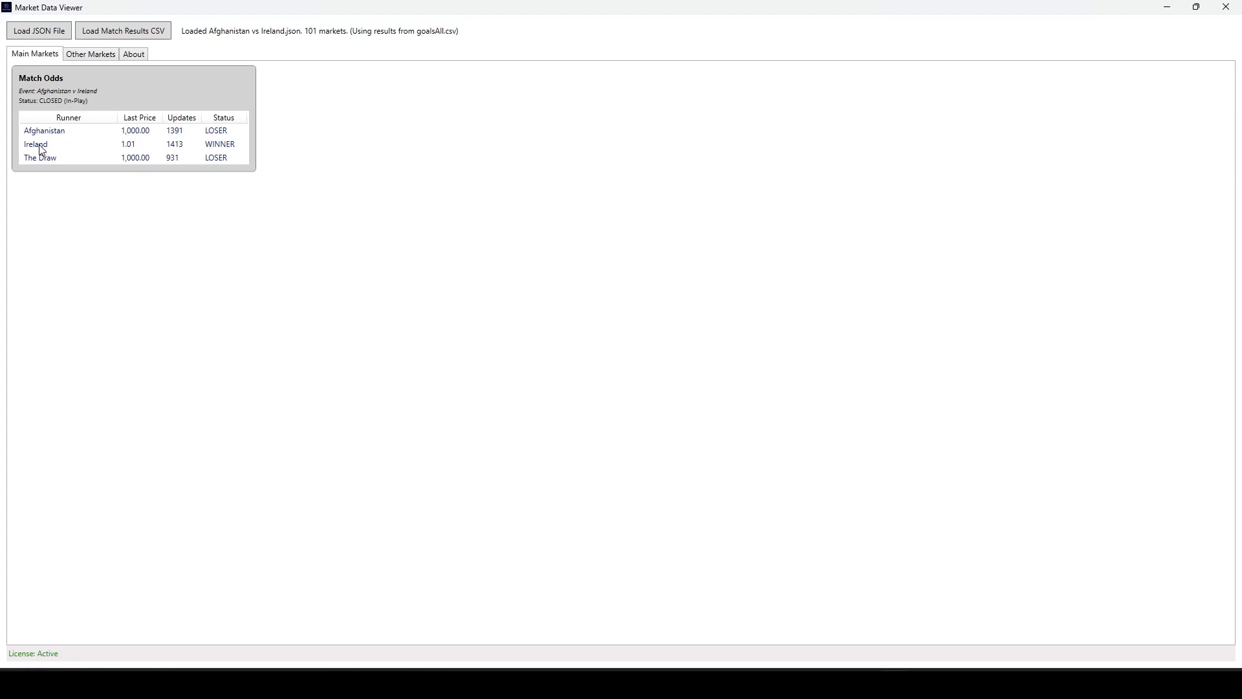
Graph Ireland and The Draw match odds up to 06:51, then close the chart
click(91, 55)
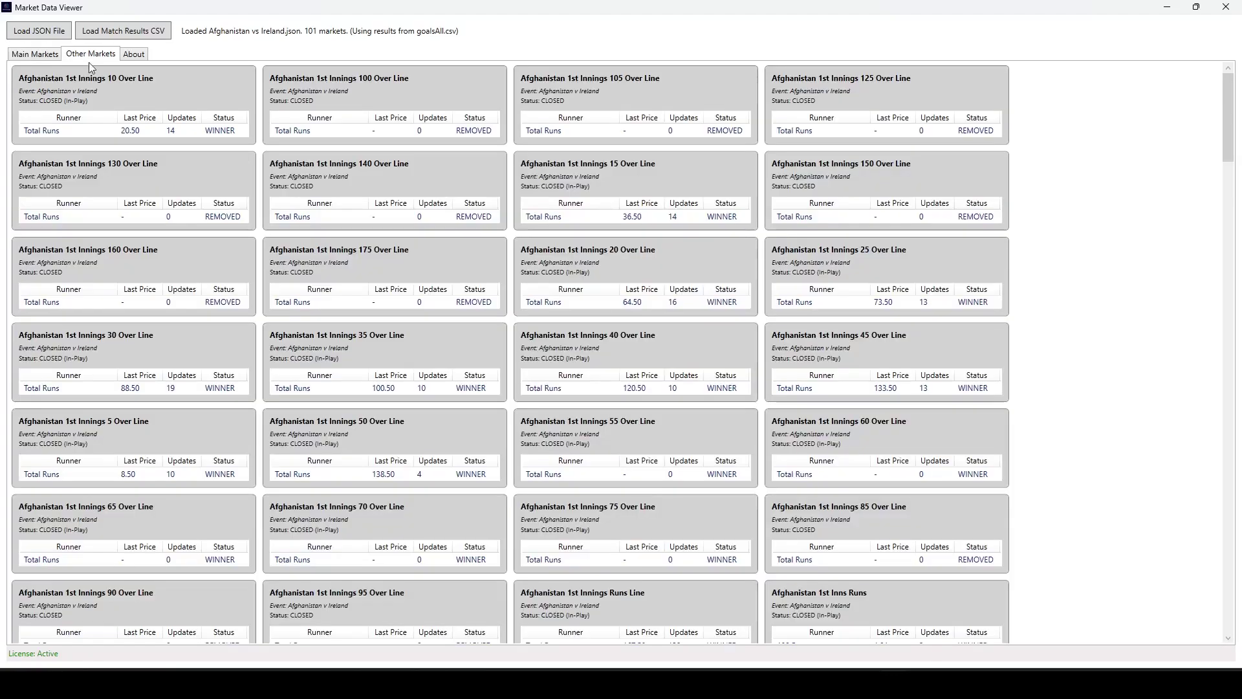
click(35, 54)
double_click(104, 157)
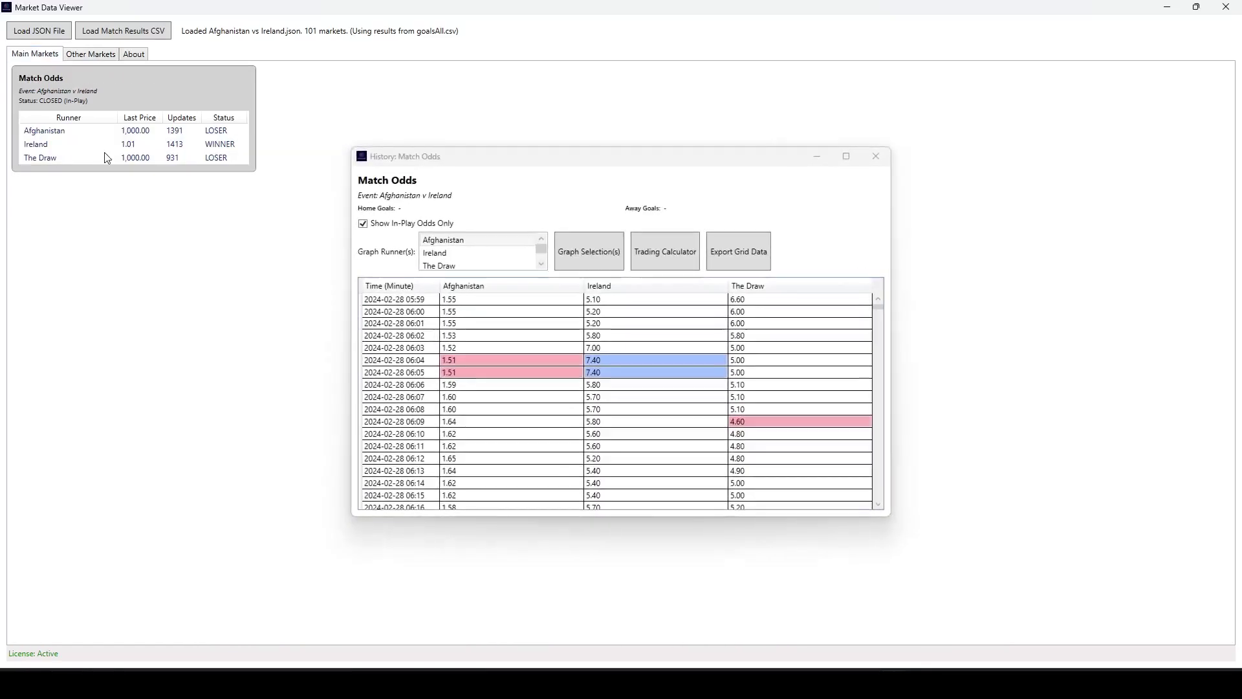
click(422, 303)
scroll(418, 401, down, 13)
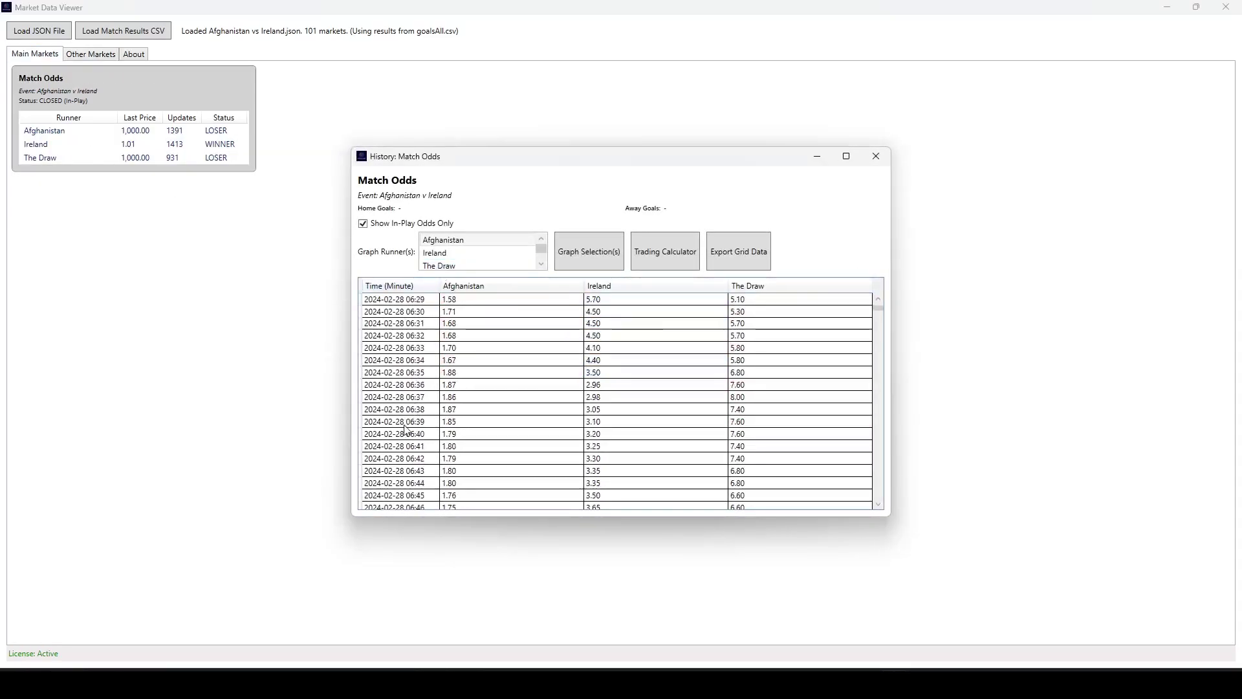
shift+click(414, 458)
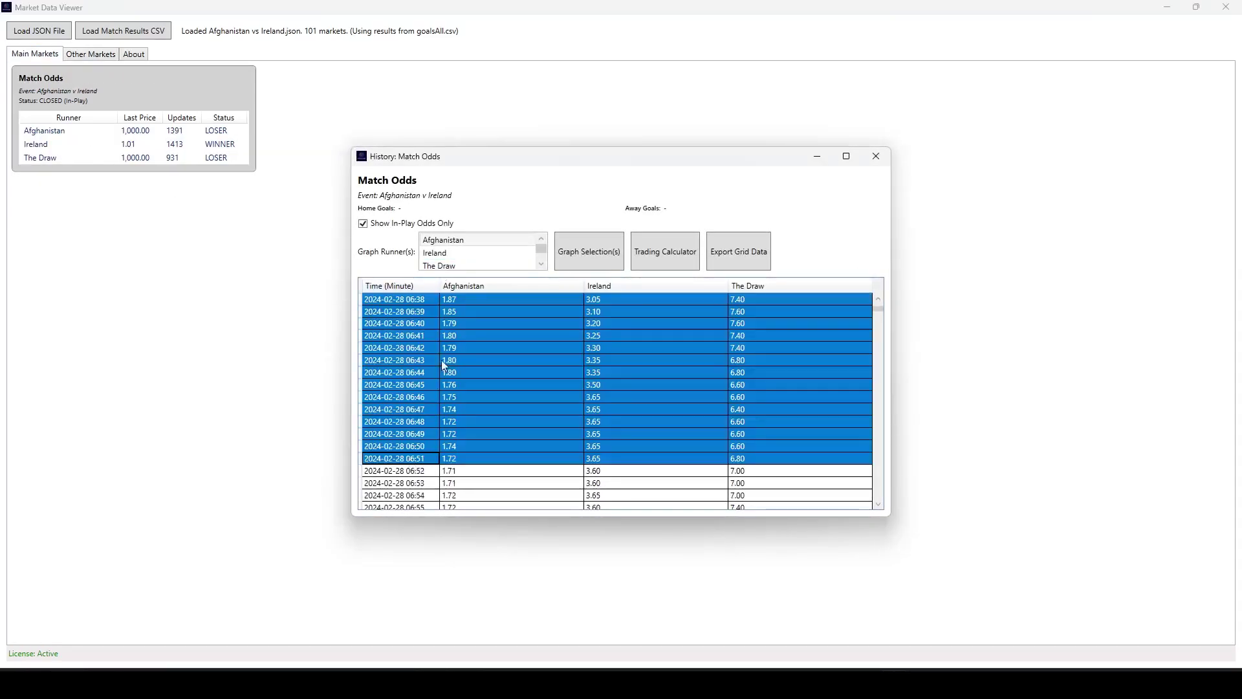
click(446, 252)
ctrl+click(466, 265)
click(578, 265)
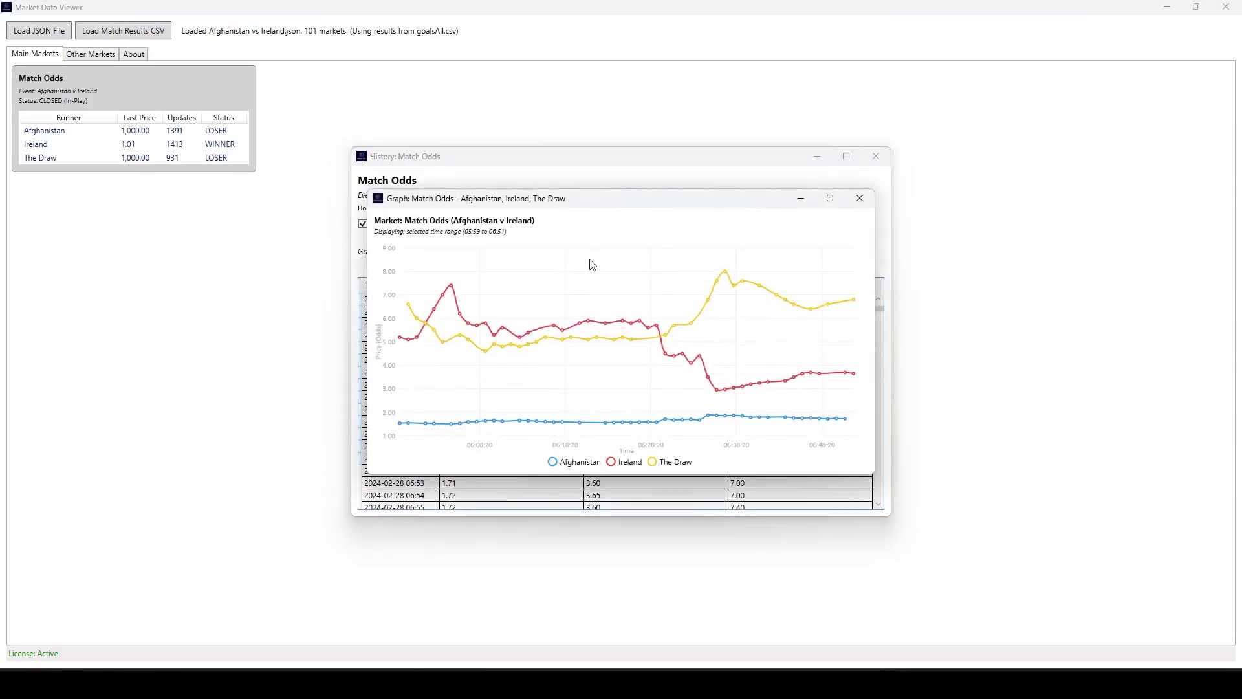
click(861, 198)
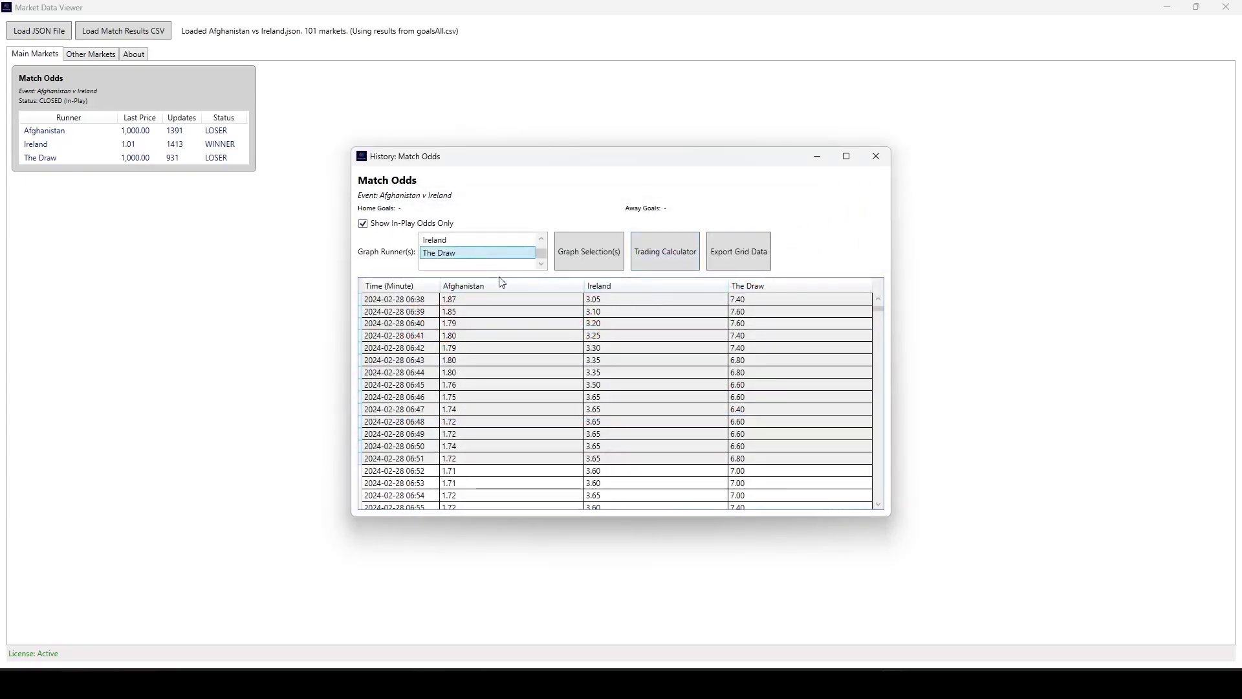
Load The Draw's 06:44 price into the trading calculator, then close calculator and history
click(414, 372)
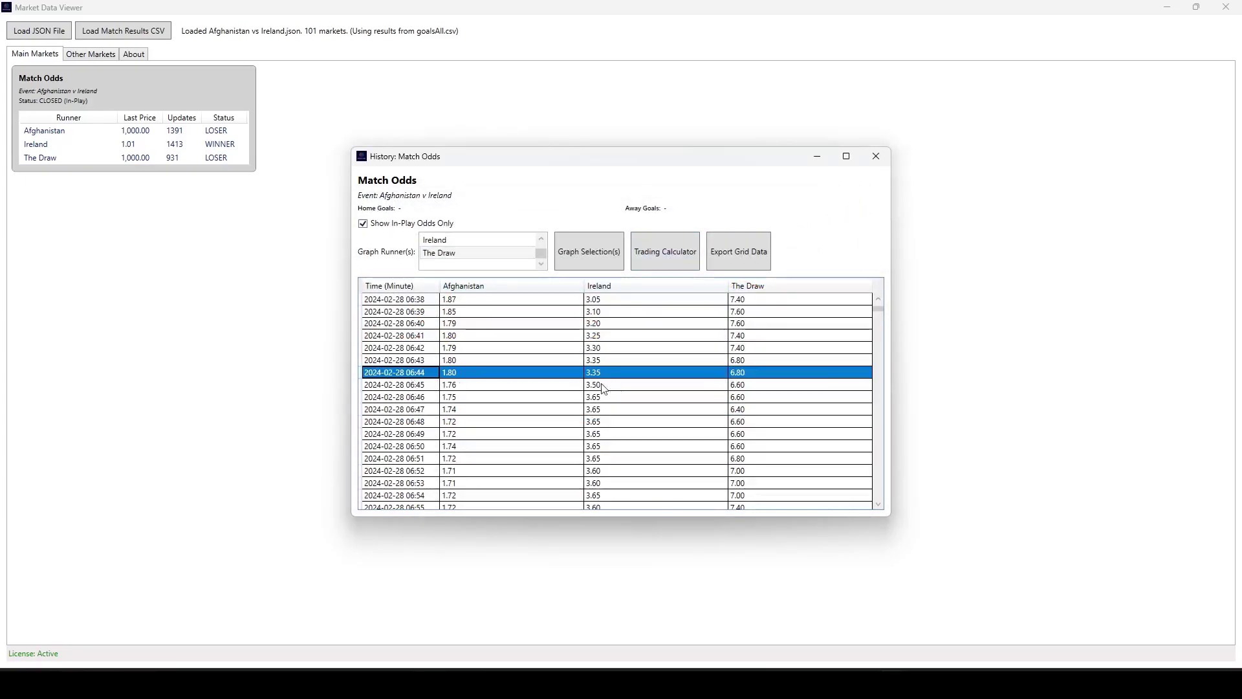
click(647, 246)
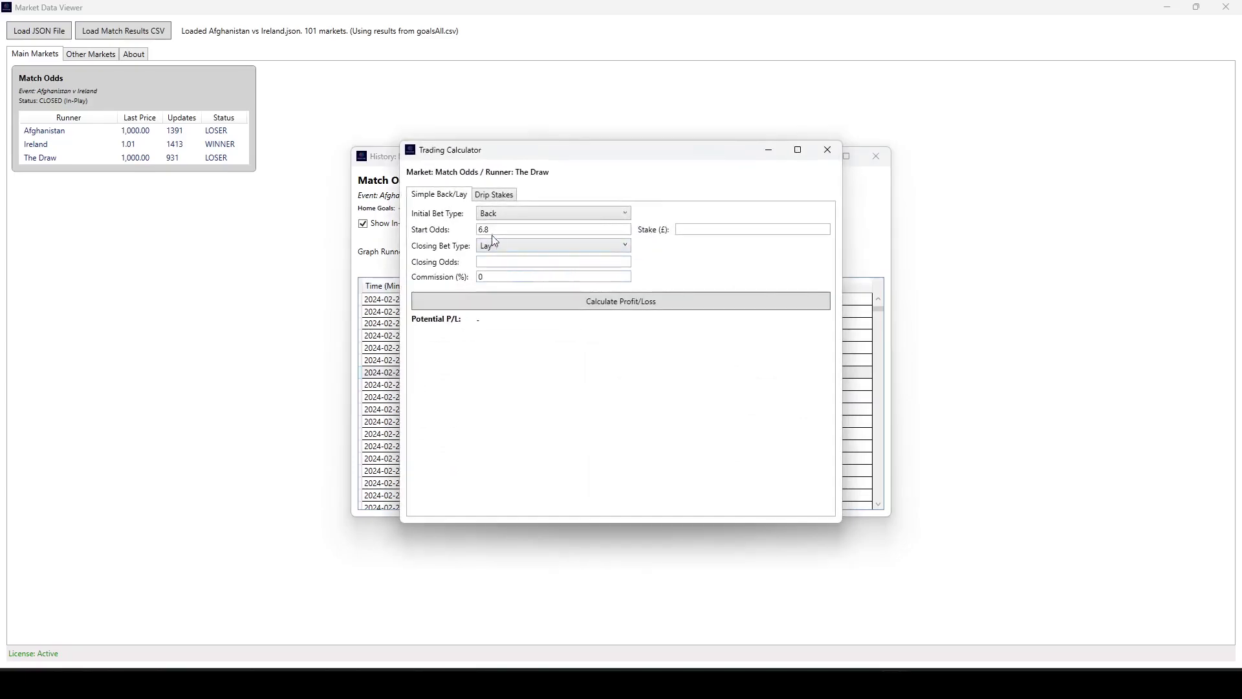
click(828, 150)
click(876, 156)
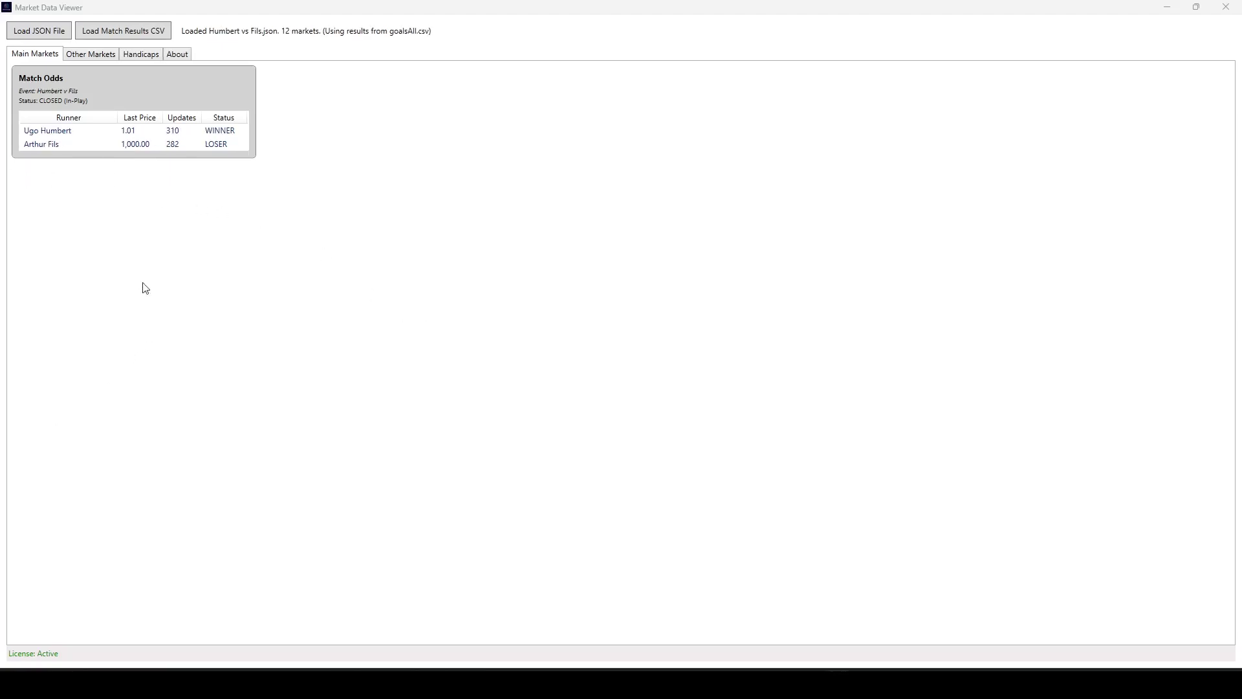
Open the Humbert v Fils Match Odds history grid and close its price graph
double_click(41, 98)
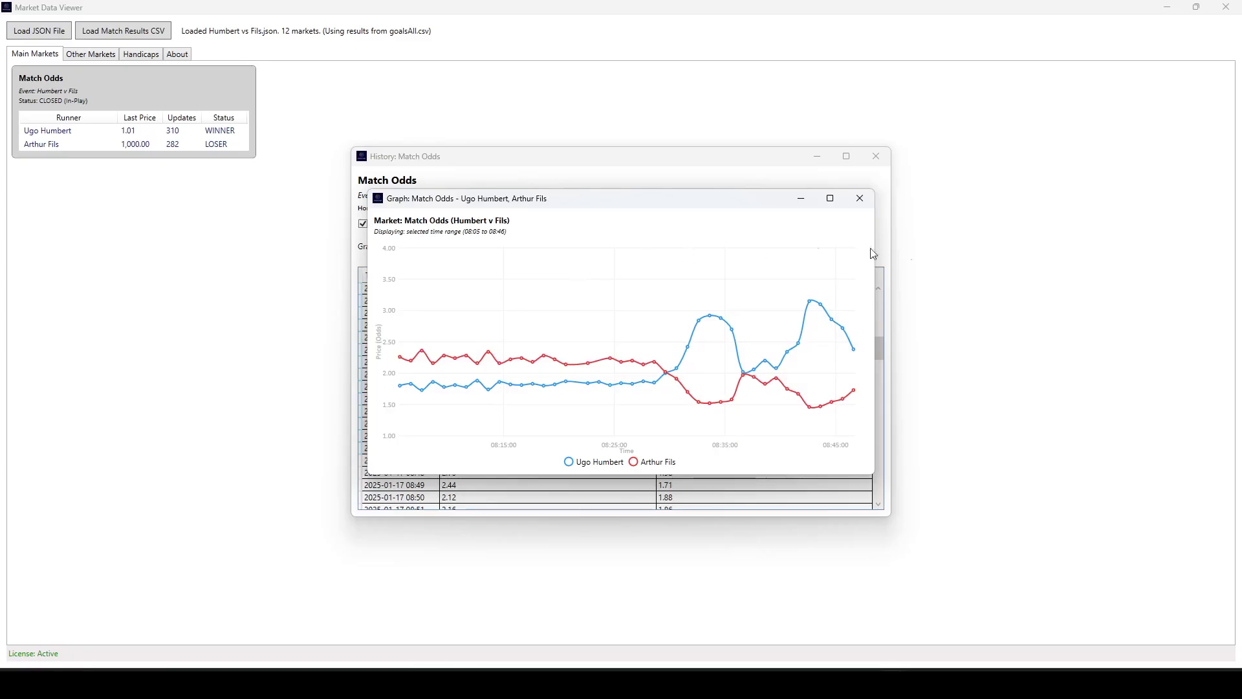
click(861, 198)
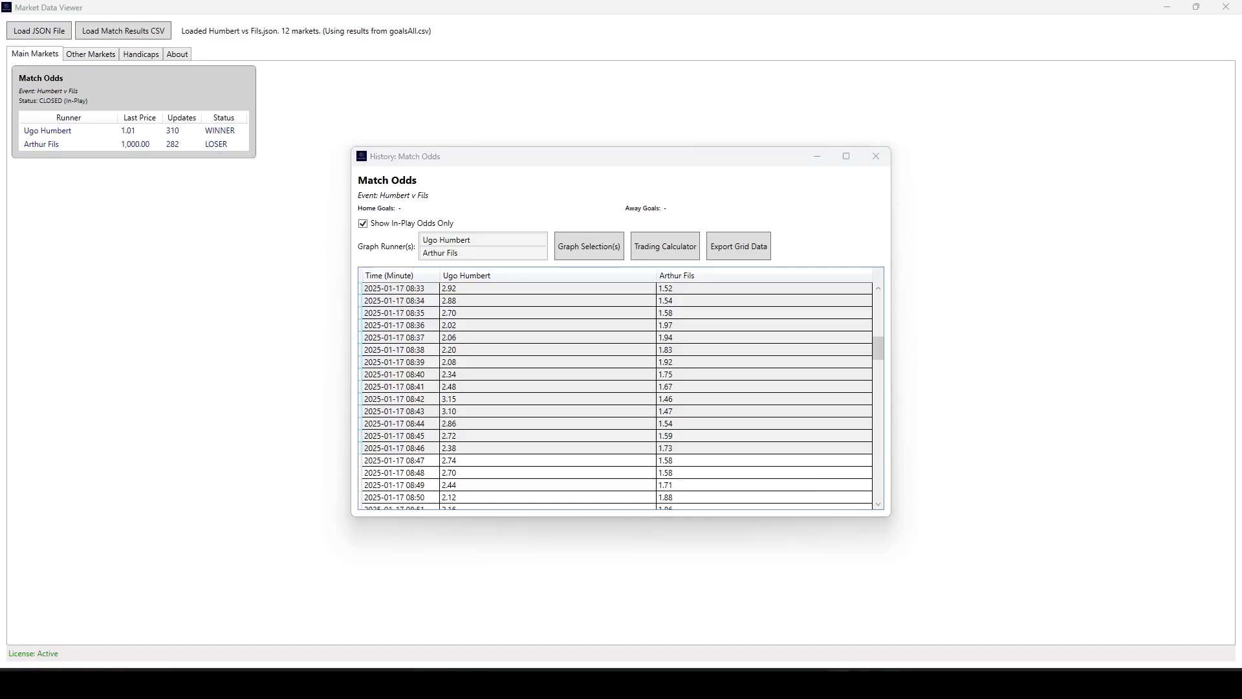